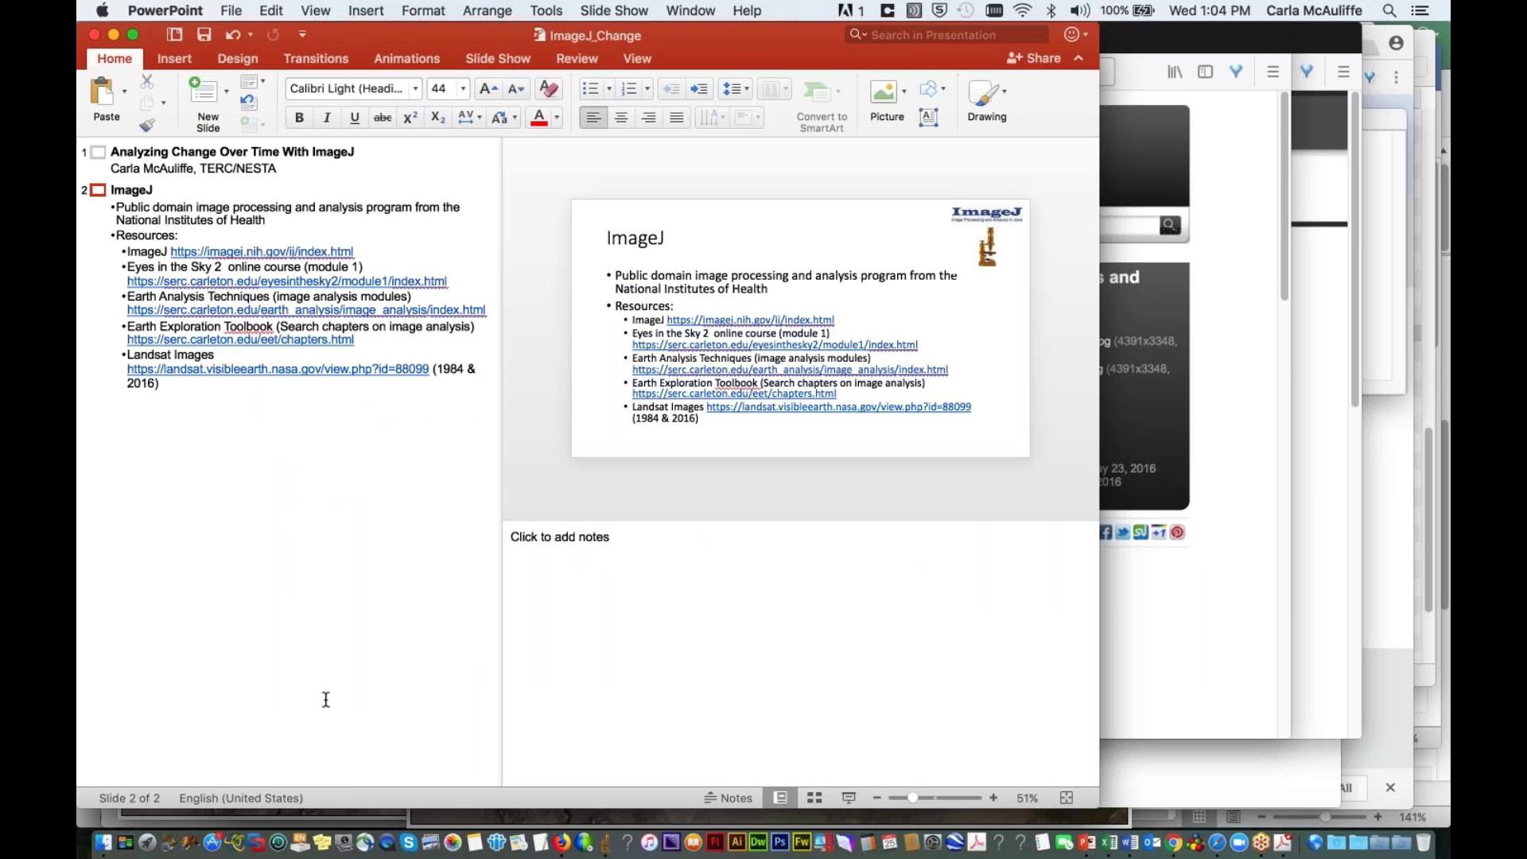
# Step: Switch to Firefox, which shows the Eyes in the Sky II 'Week 2: Analyzing Change Over Time' page
pyautogui.click(562, 843)
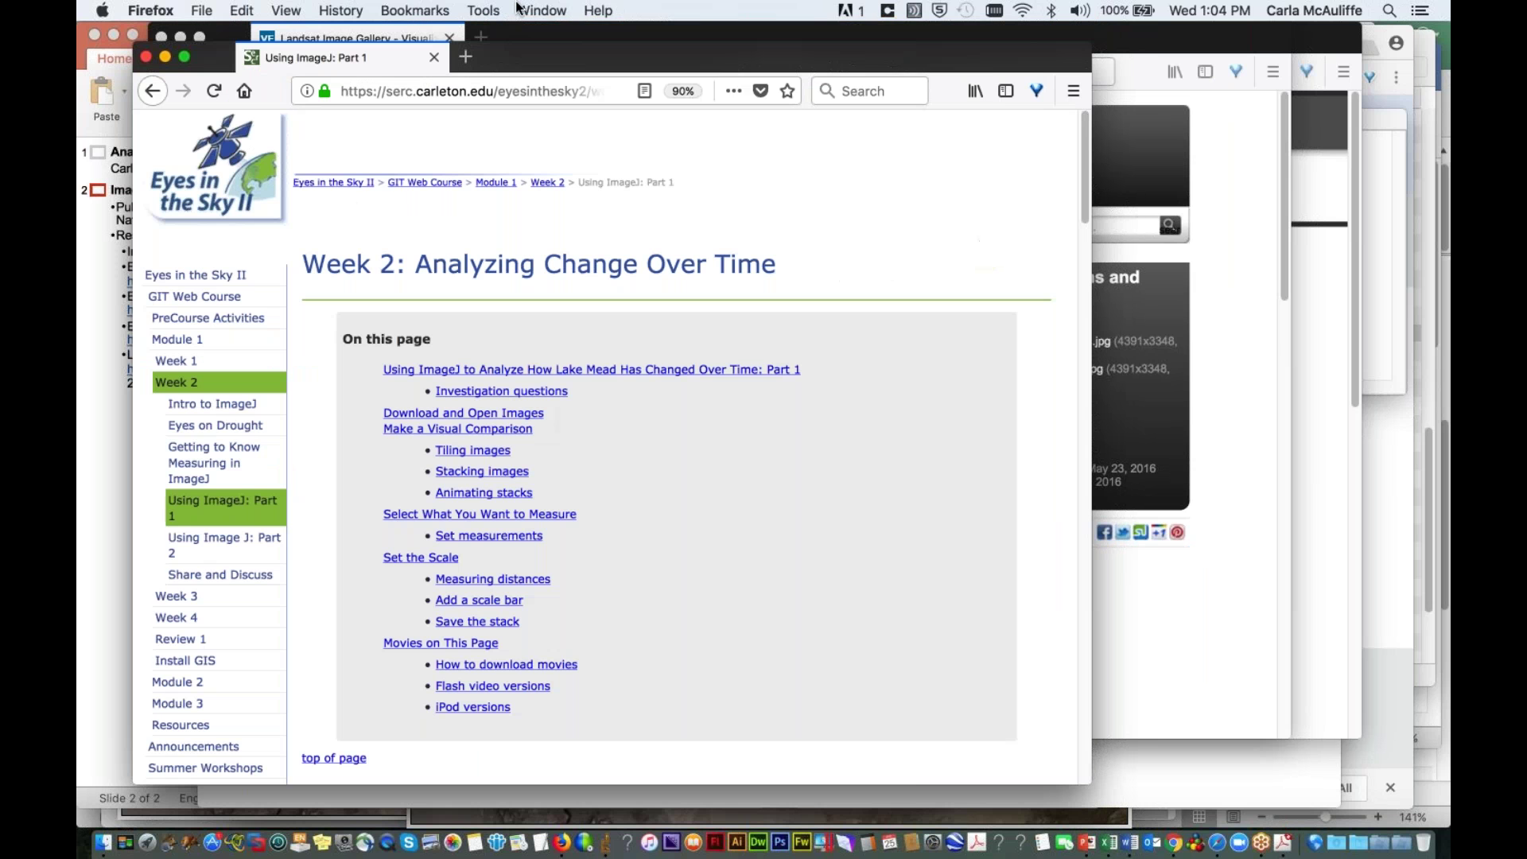
# Step: Close the ImageJ home page browser window and switch to the Image Analysis Modules window
pyautogui.click(527, 11)
pyautogui.click(542, 83)
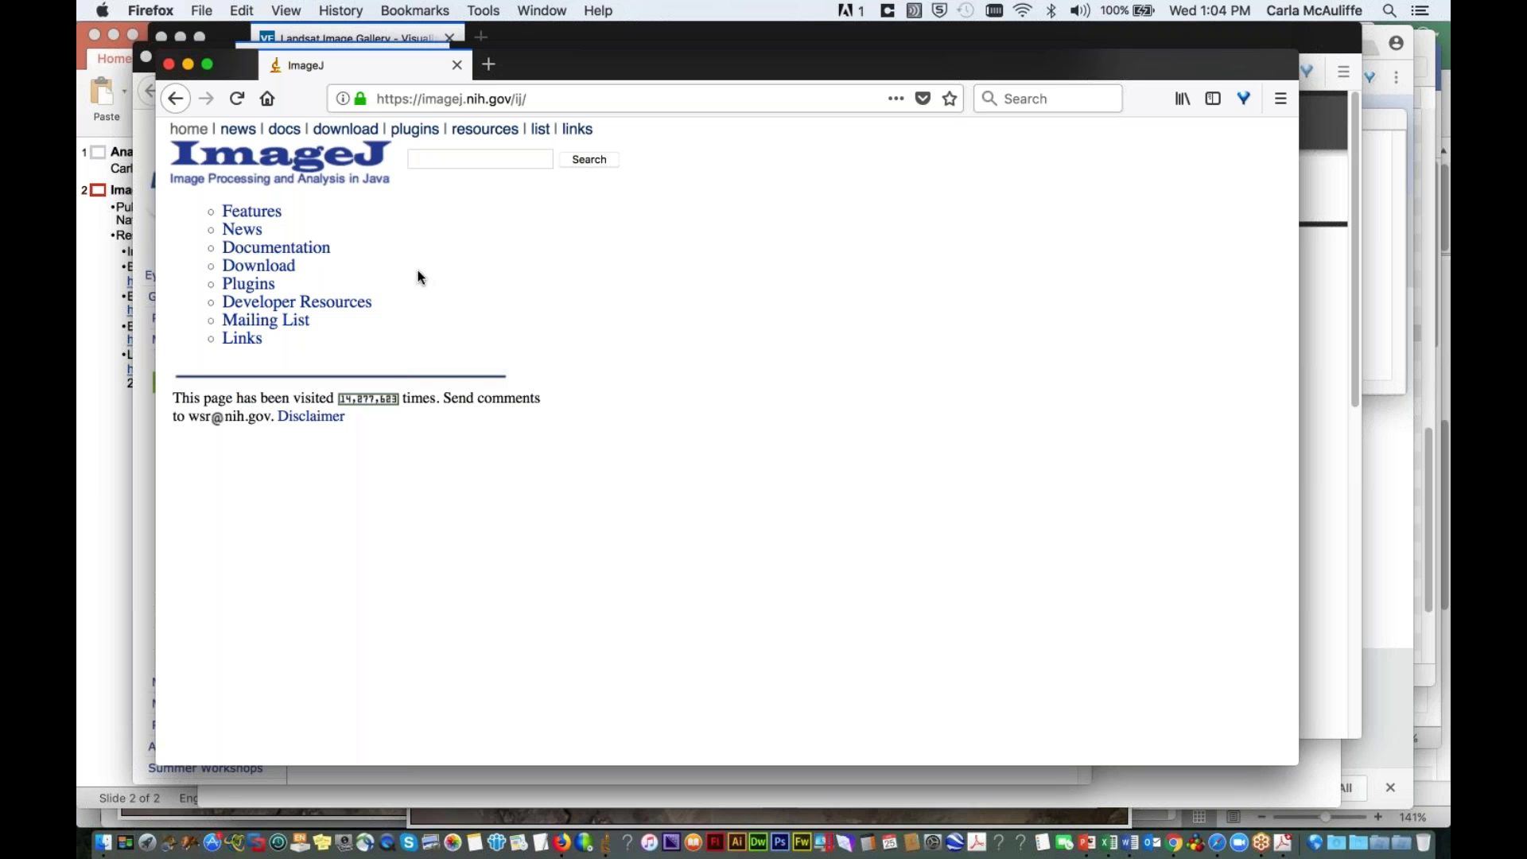
pyautogui.click(169, 66)
pyautogui.click(541, 10)
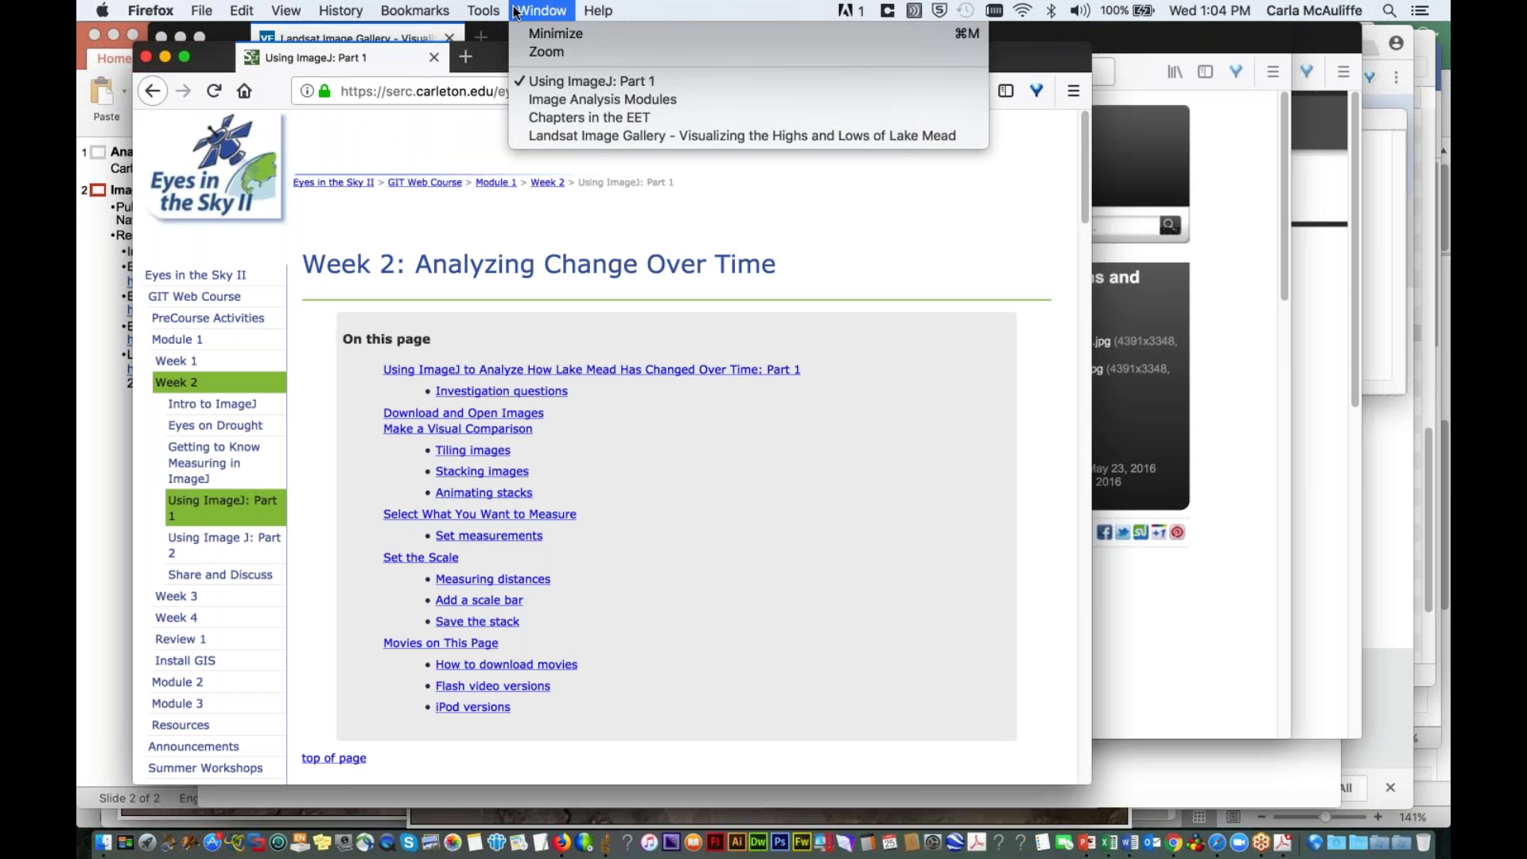
pyautogui.click(539, 99)
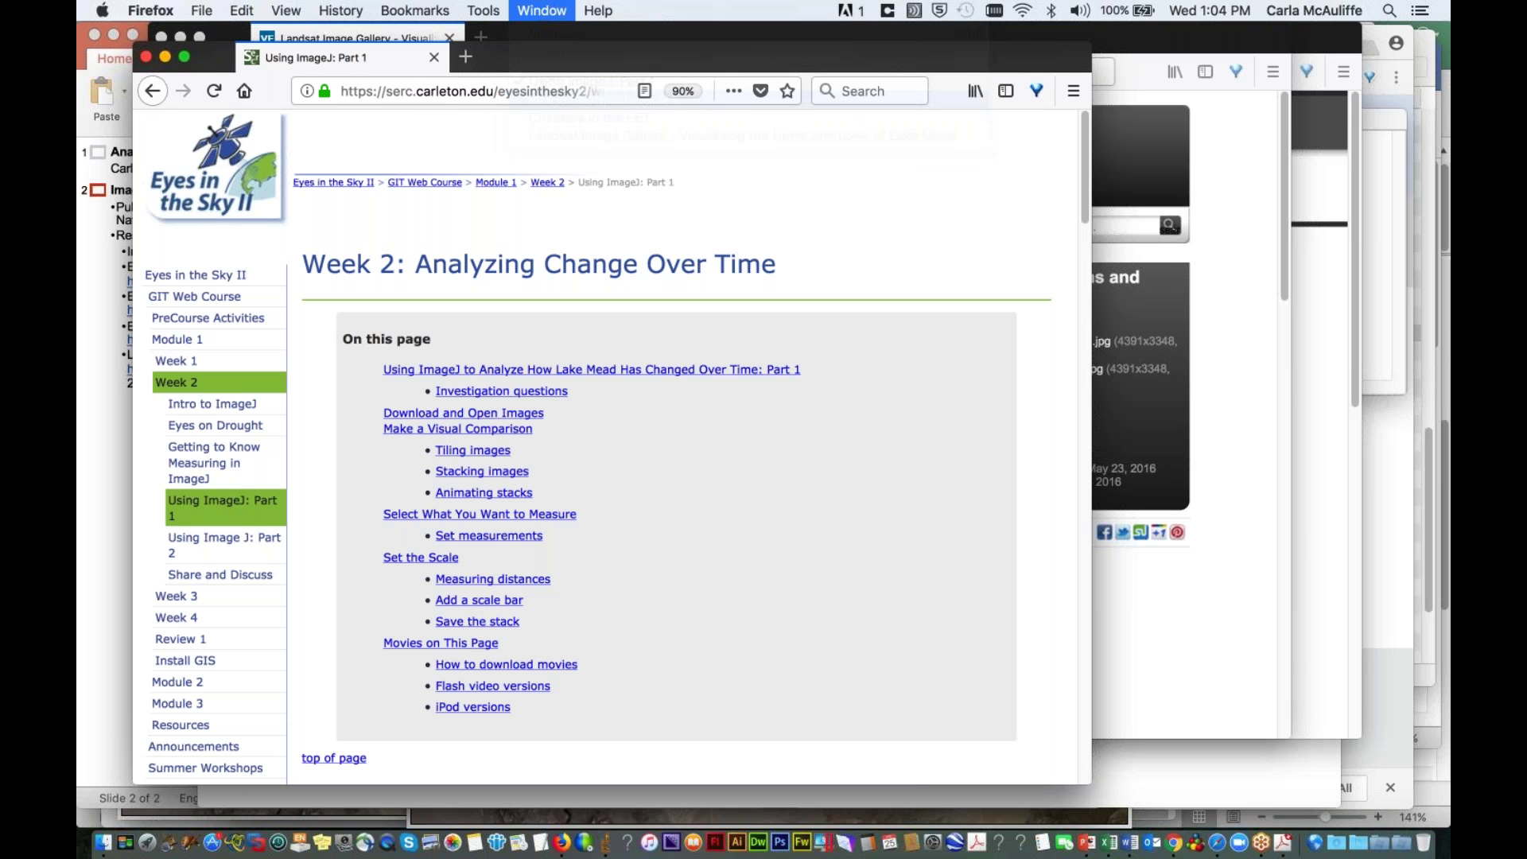
pyautogui.click(542, 10)
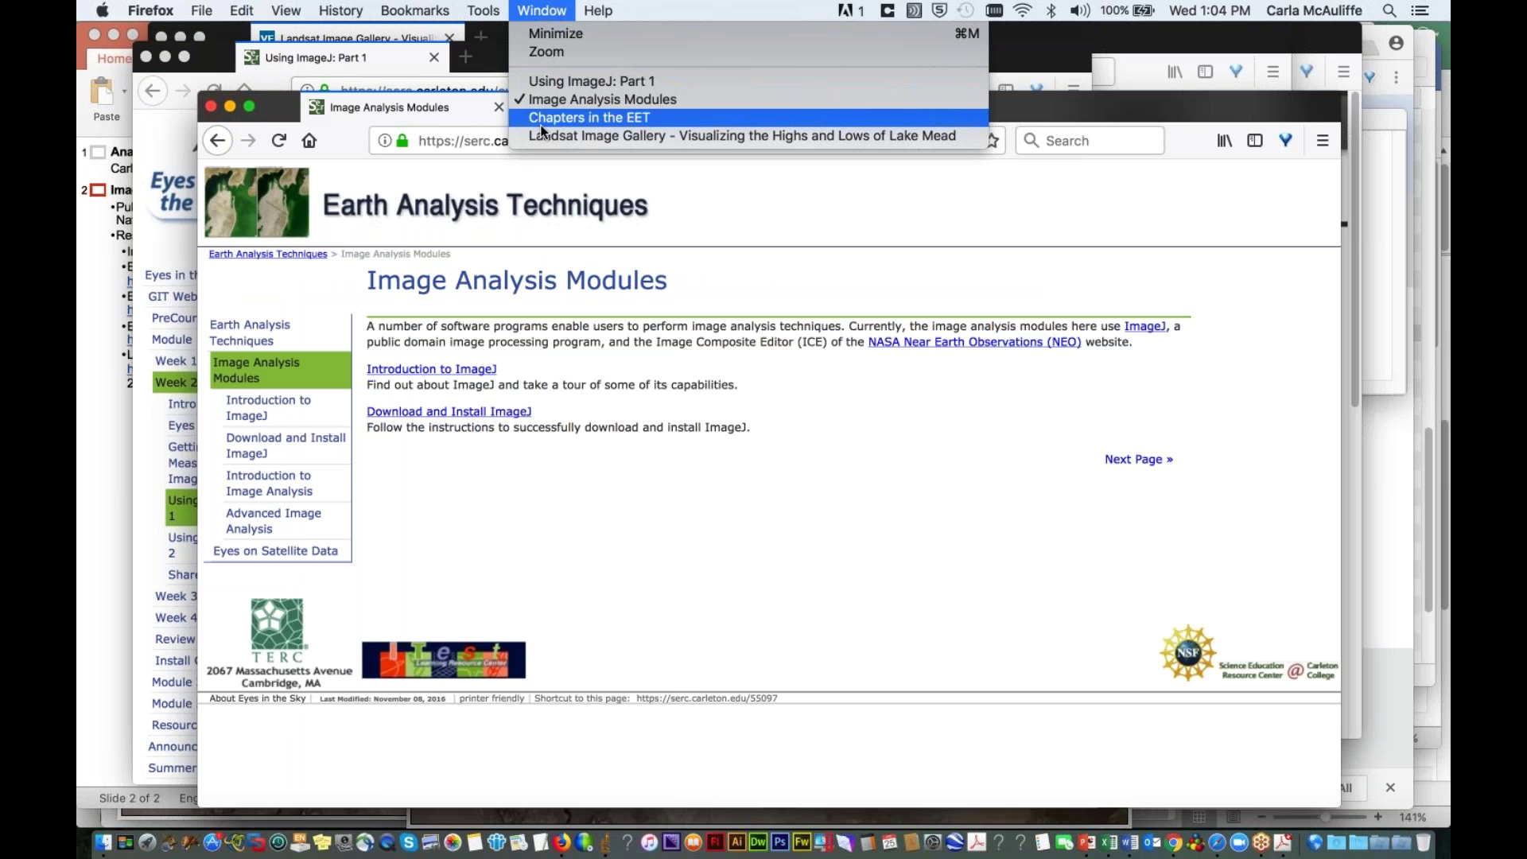
pyautogui.click(529, 80)
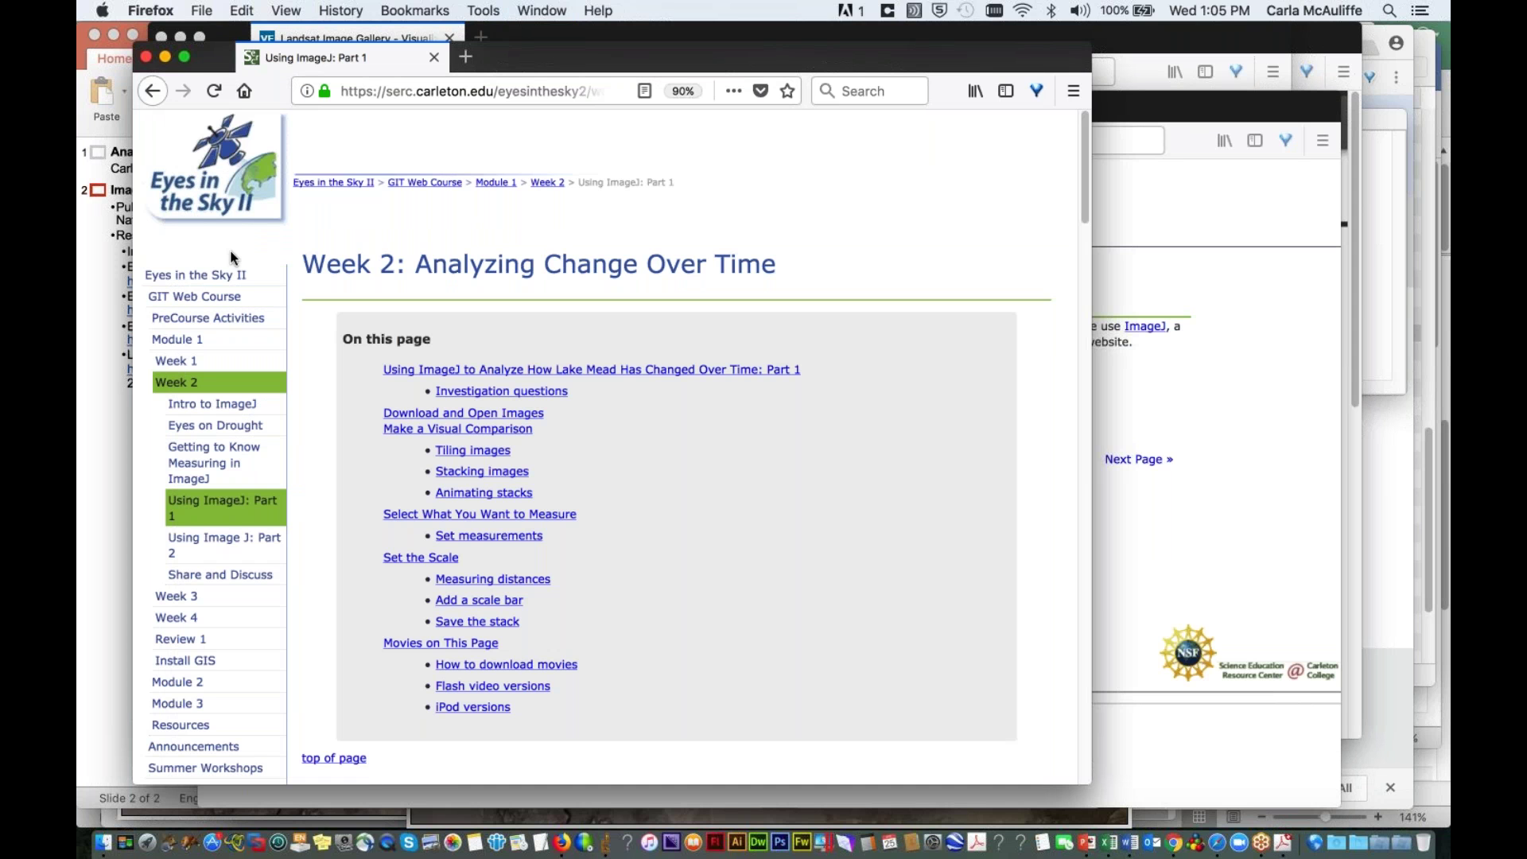
pyautogui.click(191, 339)
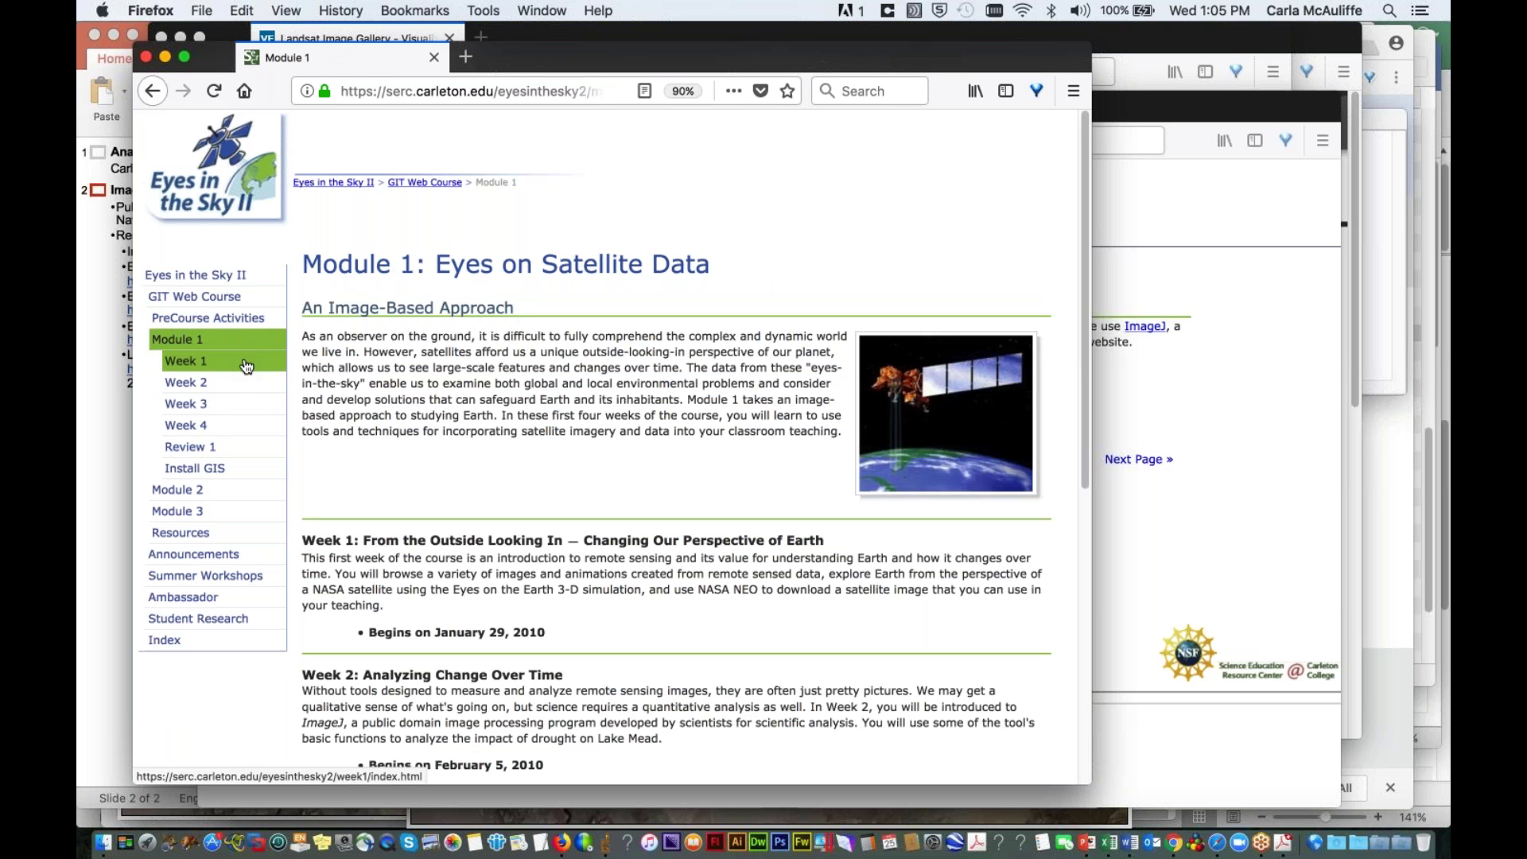
pyautogui.click(234, 384)
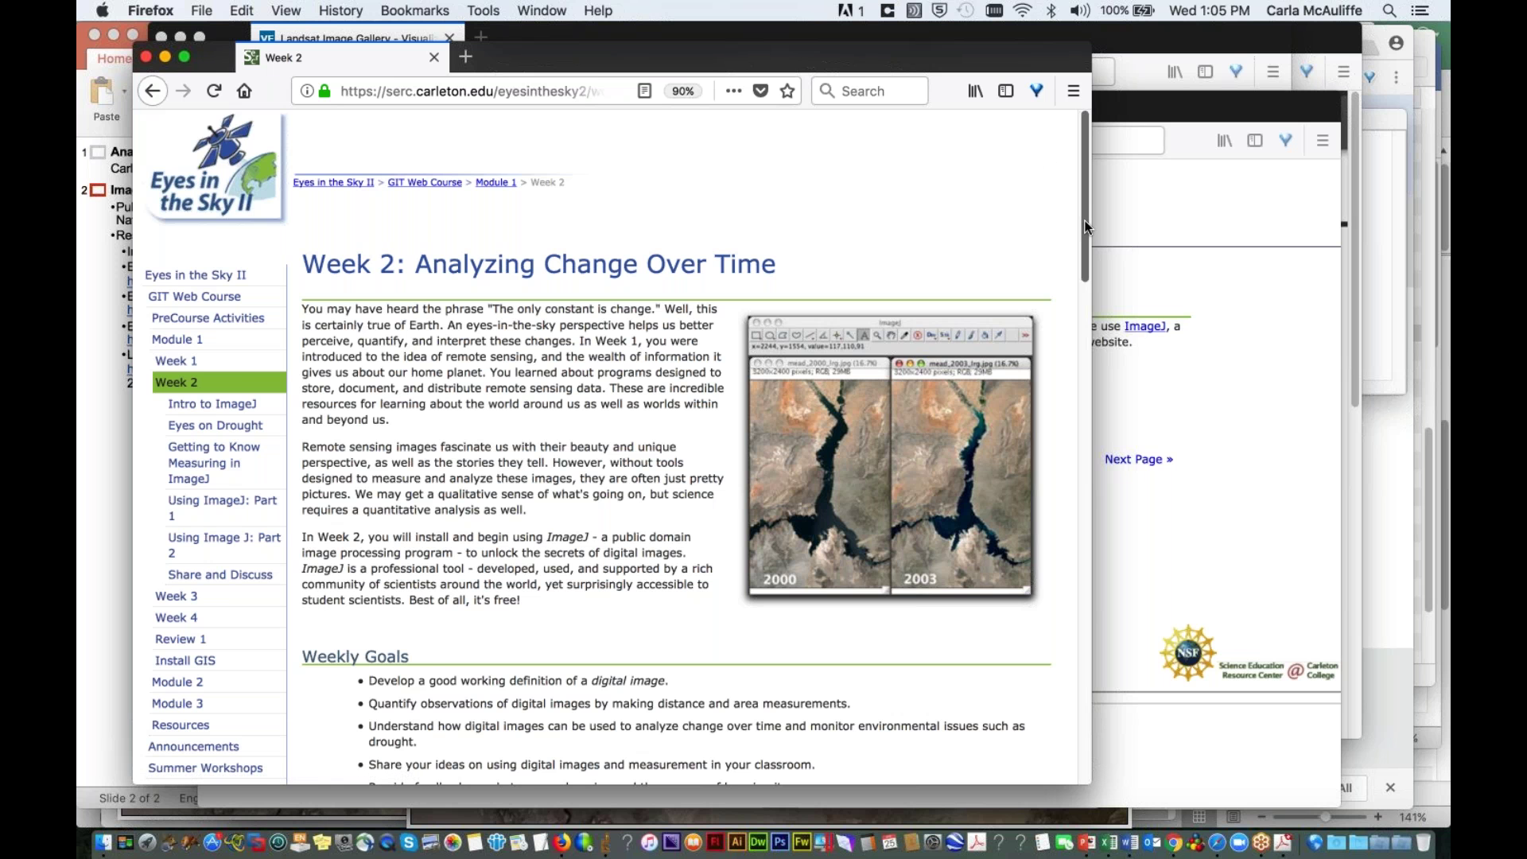
pyautogui.moveTo(1086, 236)
pyautogui.mouseDown()
pyautogui.moveTo(1083, 380)
pyautogui.moveTo(1069, 240)
pyautogui.mouseUp()
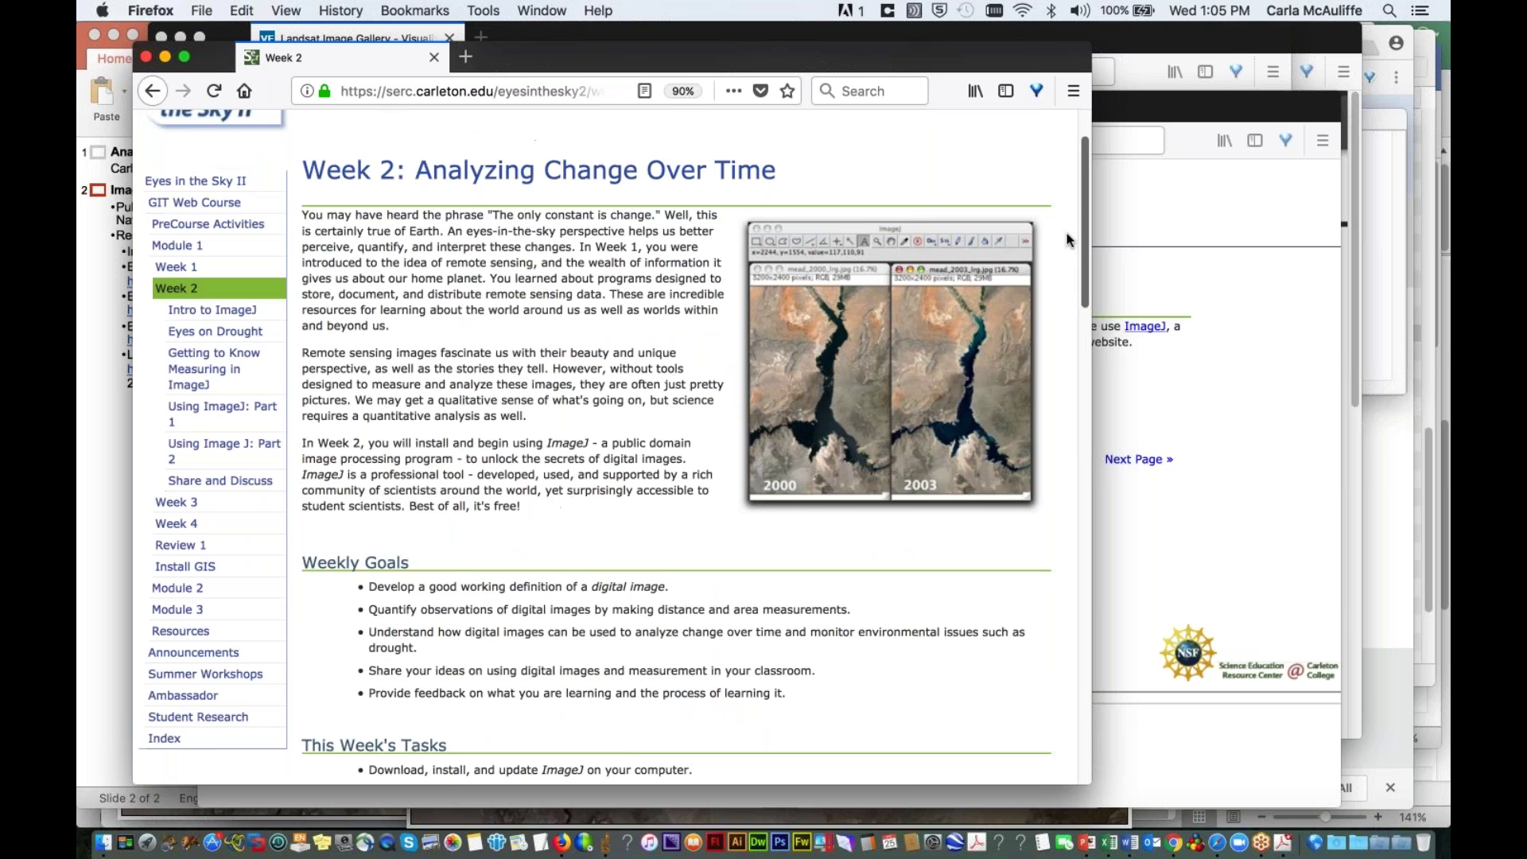
pyautogui.scroll(2, 1069, 240)
pyautogui.click(187, 446)
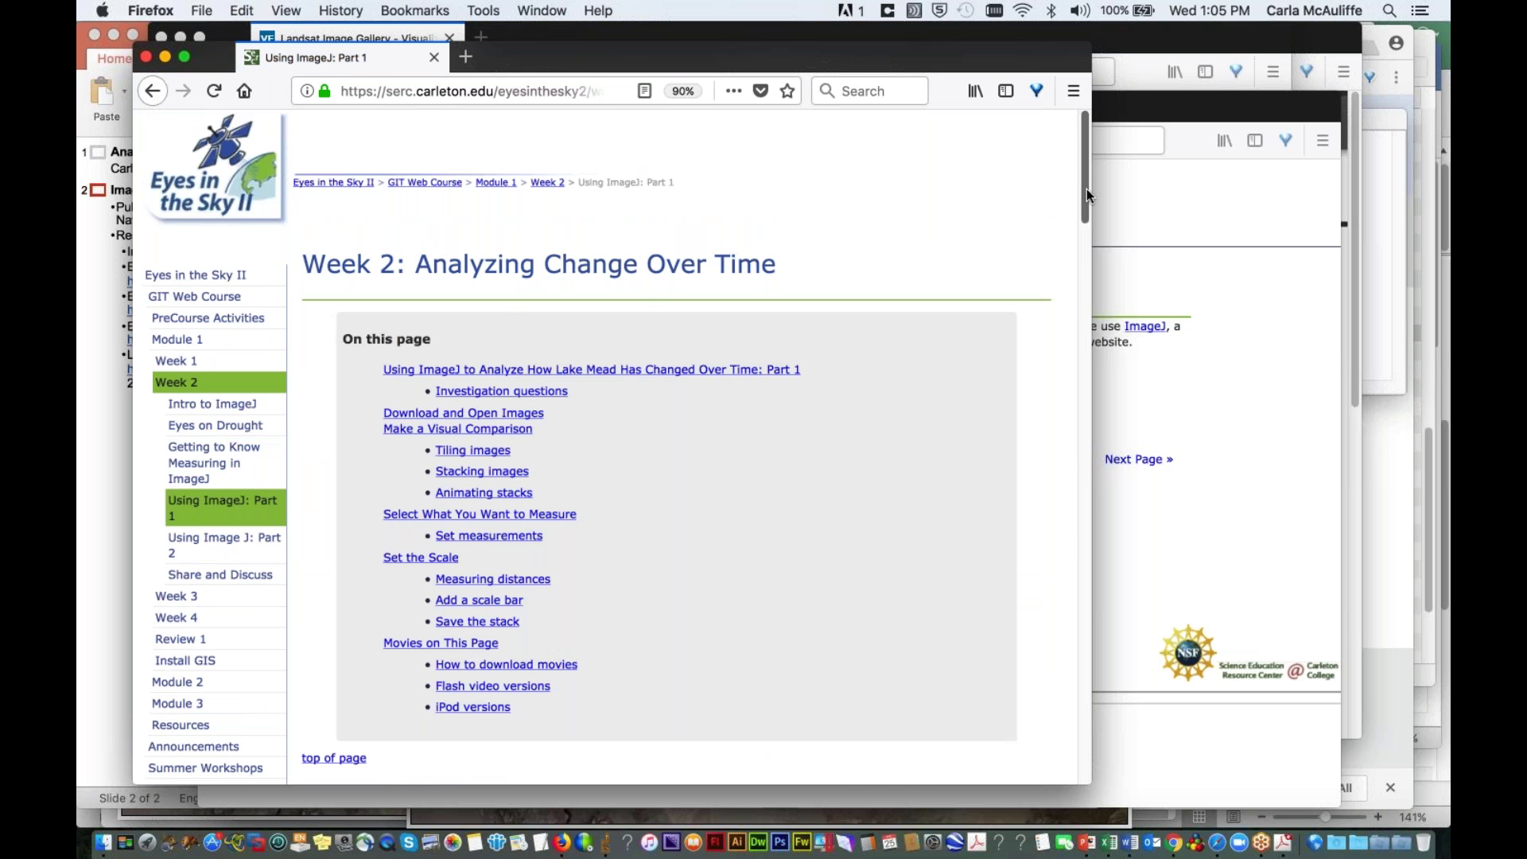
pyautogui.moveTo(1086, 189); pyautogui.dragTo(1062, 481)
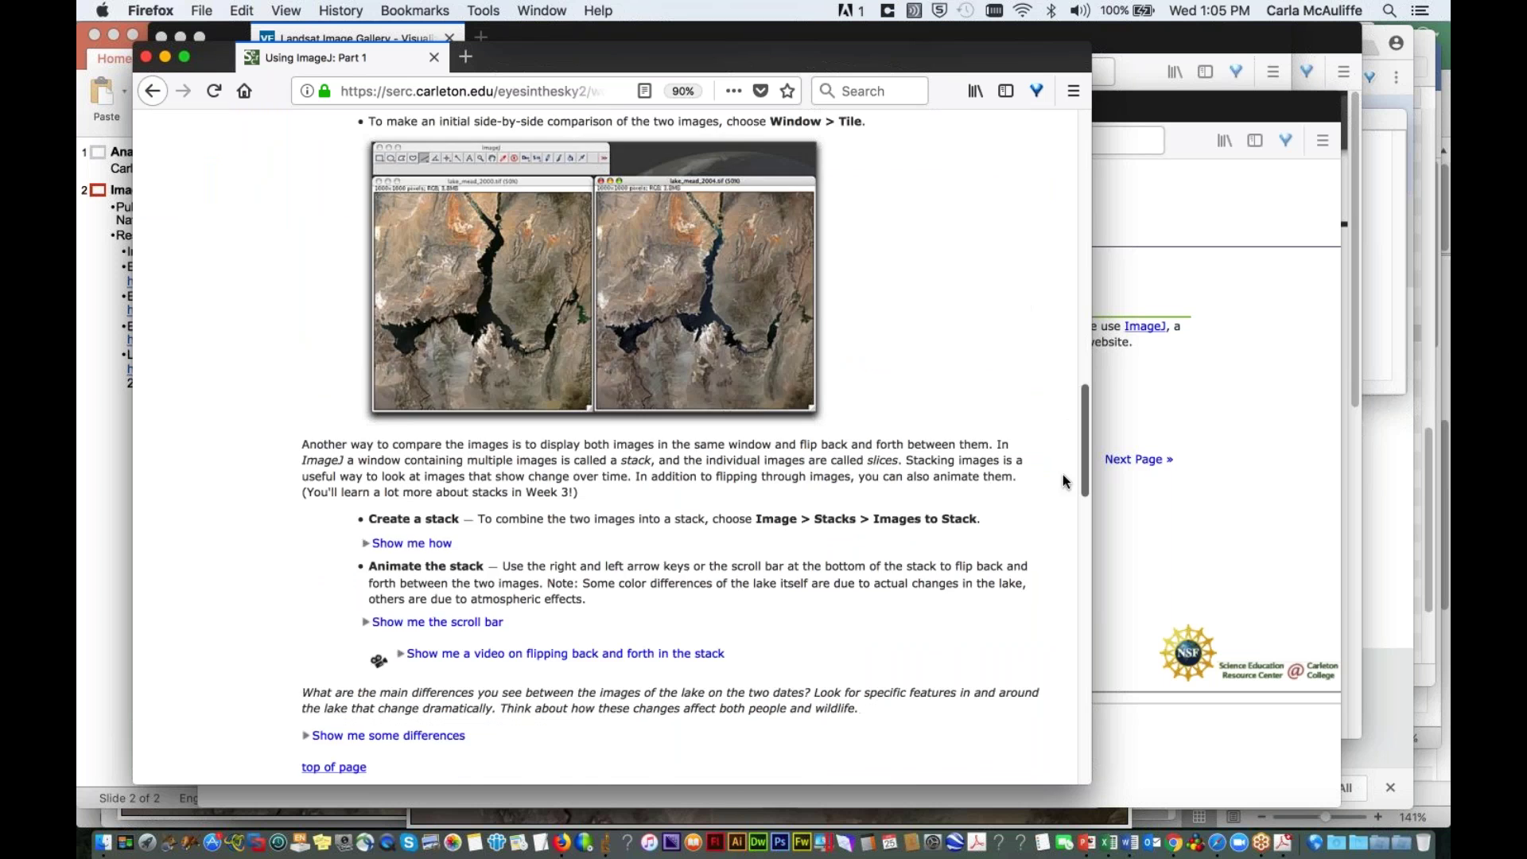
pyautogui.scroll(-3, 1062, 480)
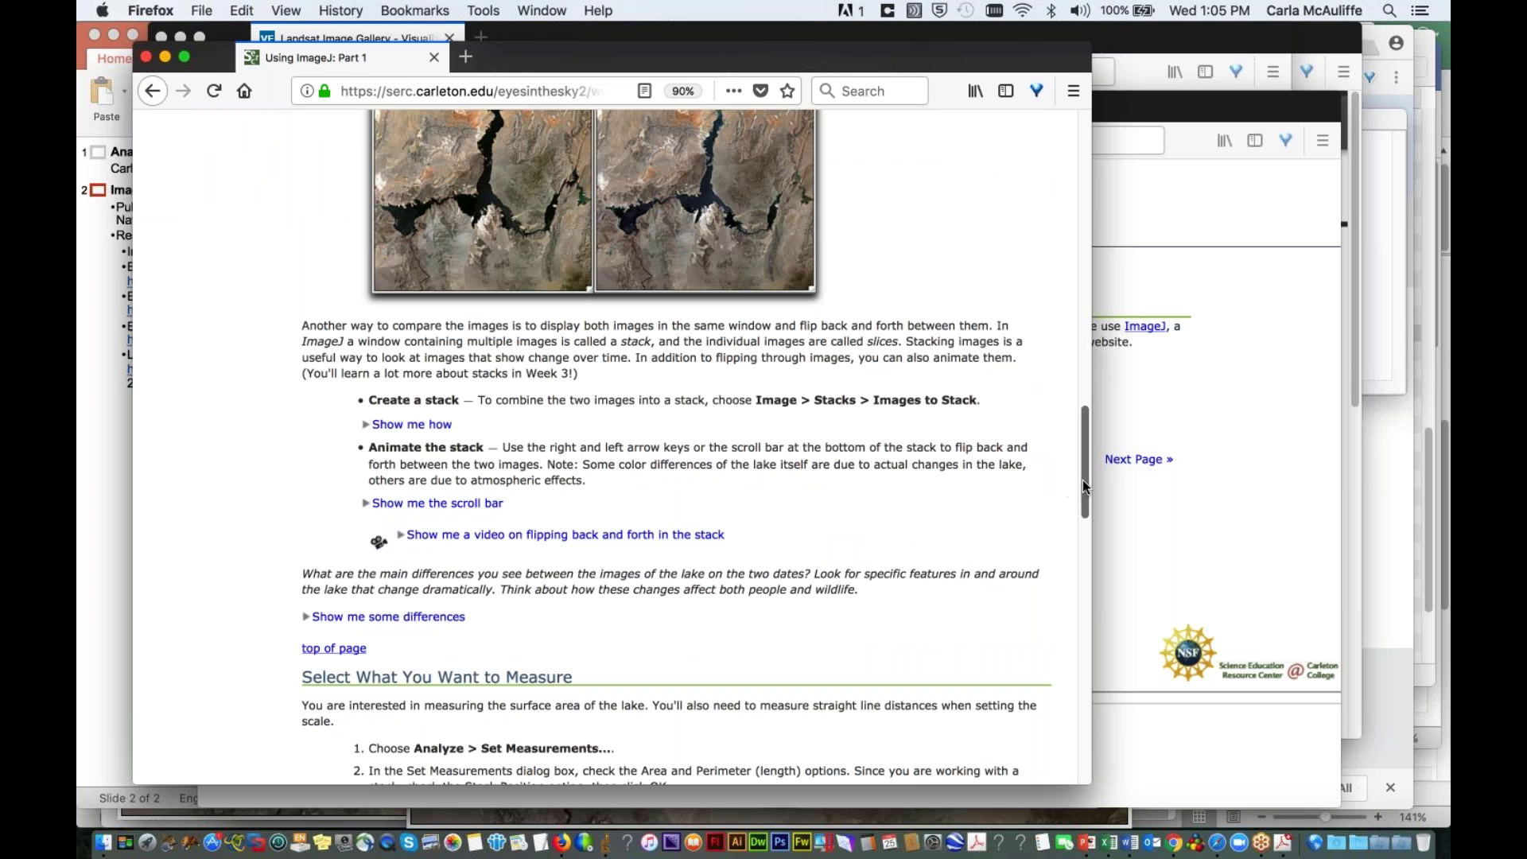
pyautogui.moveTo(1082, 483); pyautogui.dragTo(1038, 164)
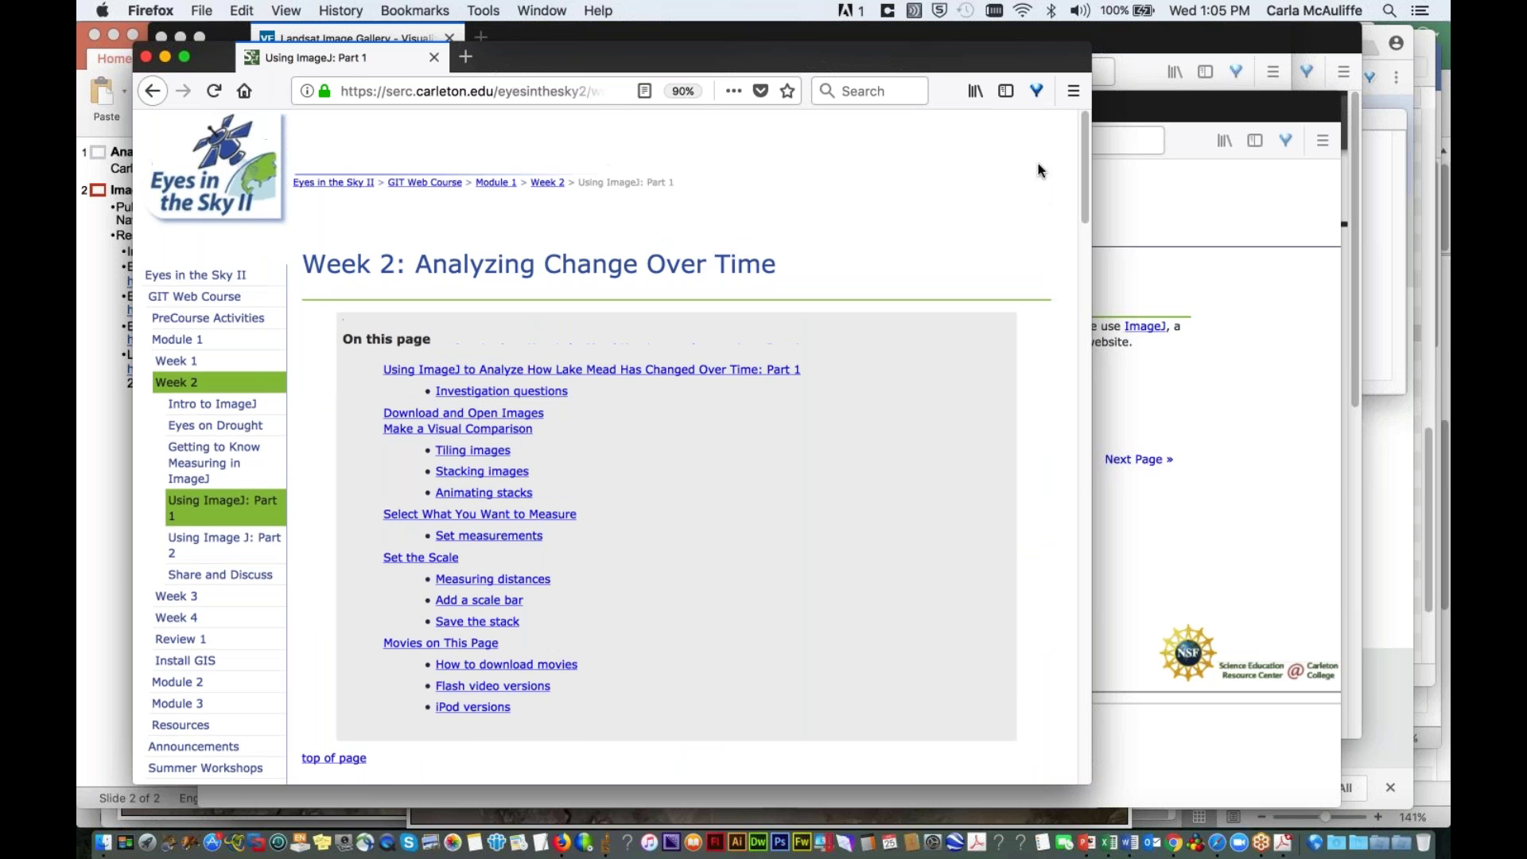
pyautogui.click(538, 11)
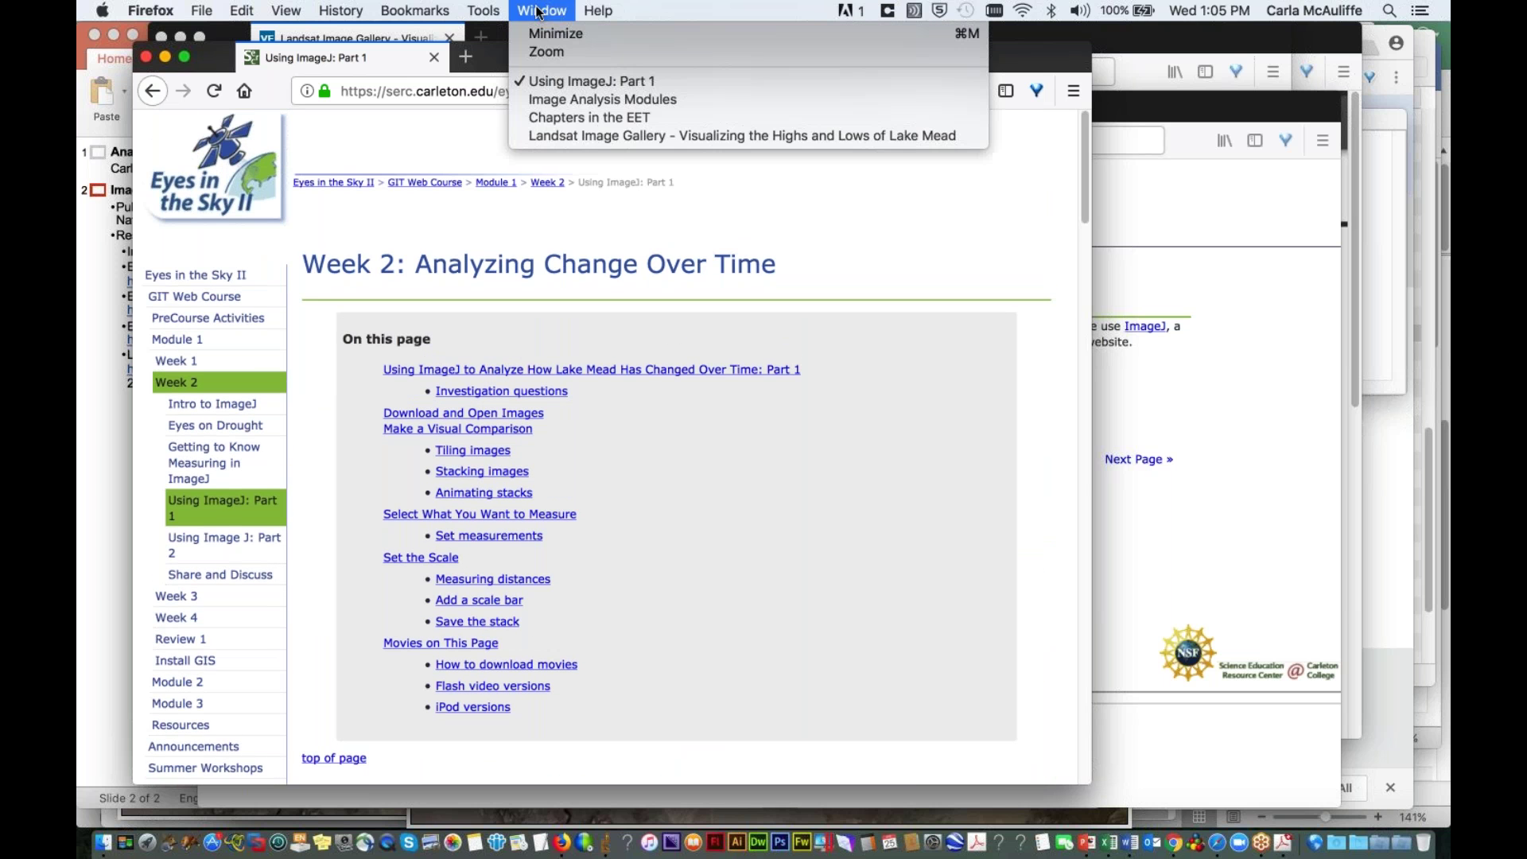
# Step: Show the Chapters in the EET page filtered to its 13 Image Analysis matches
pyautogui.click(547, 97)
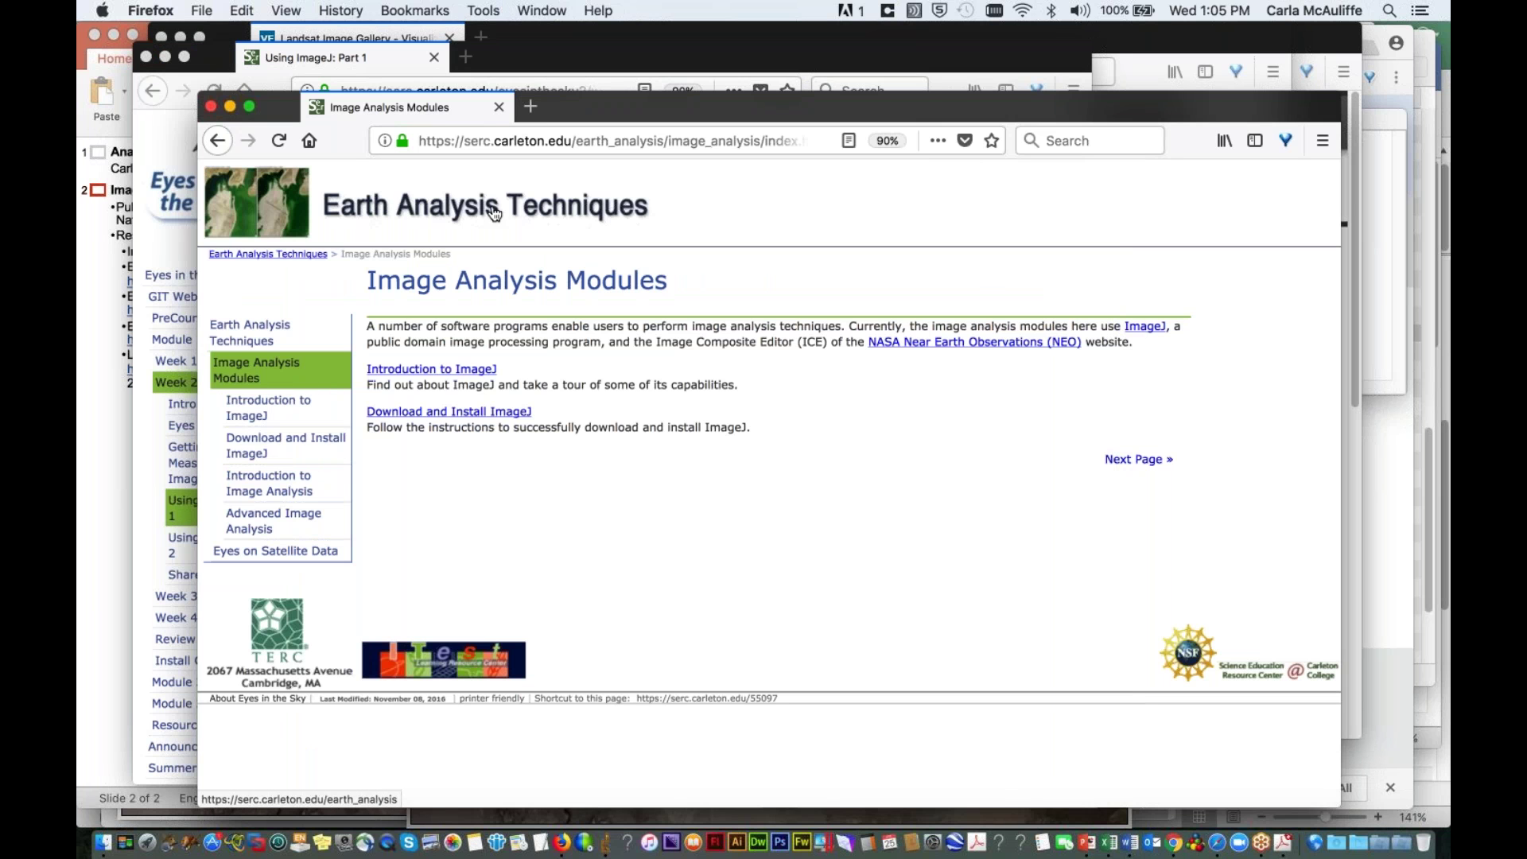
pyautogui.click(541, 11)
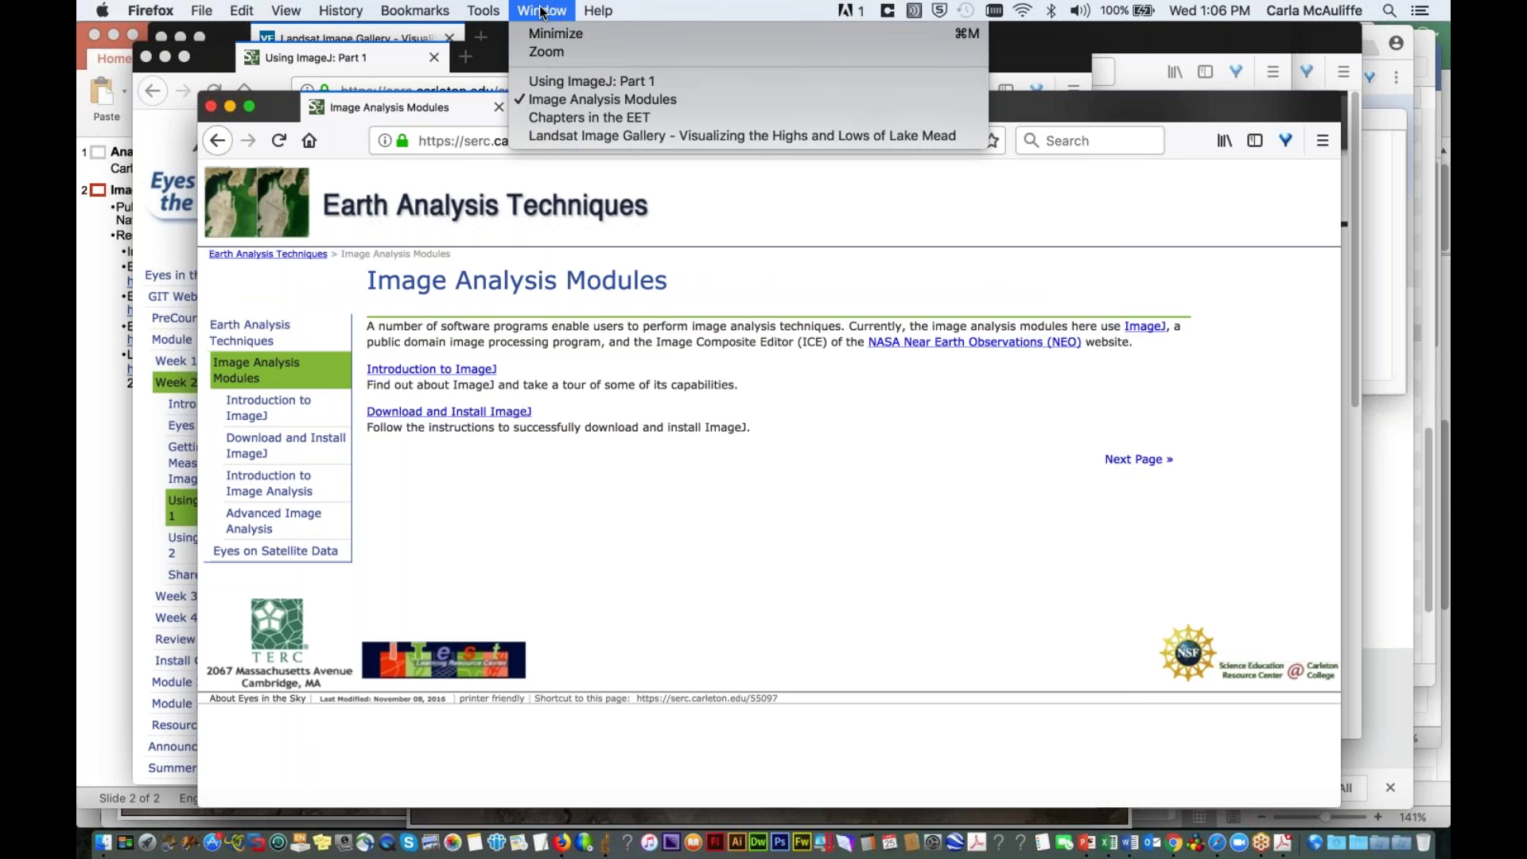
pyautogui.click(544, 120)
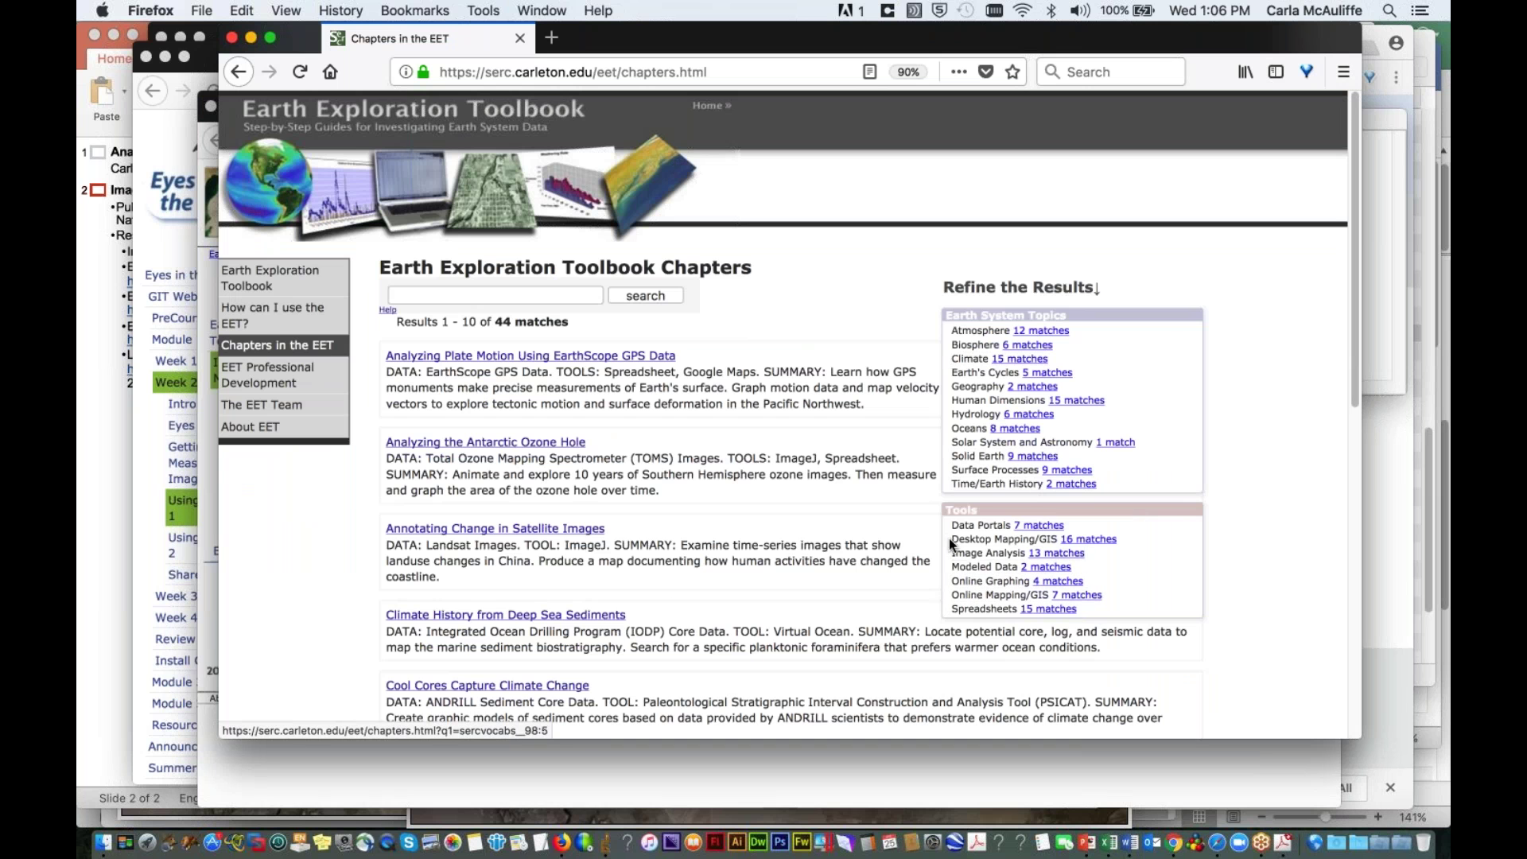
pyautogui.click(1056, 555)
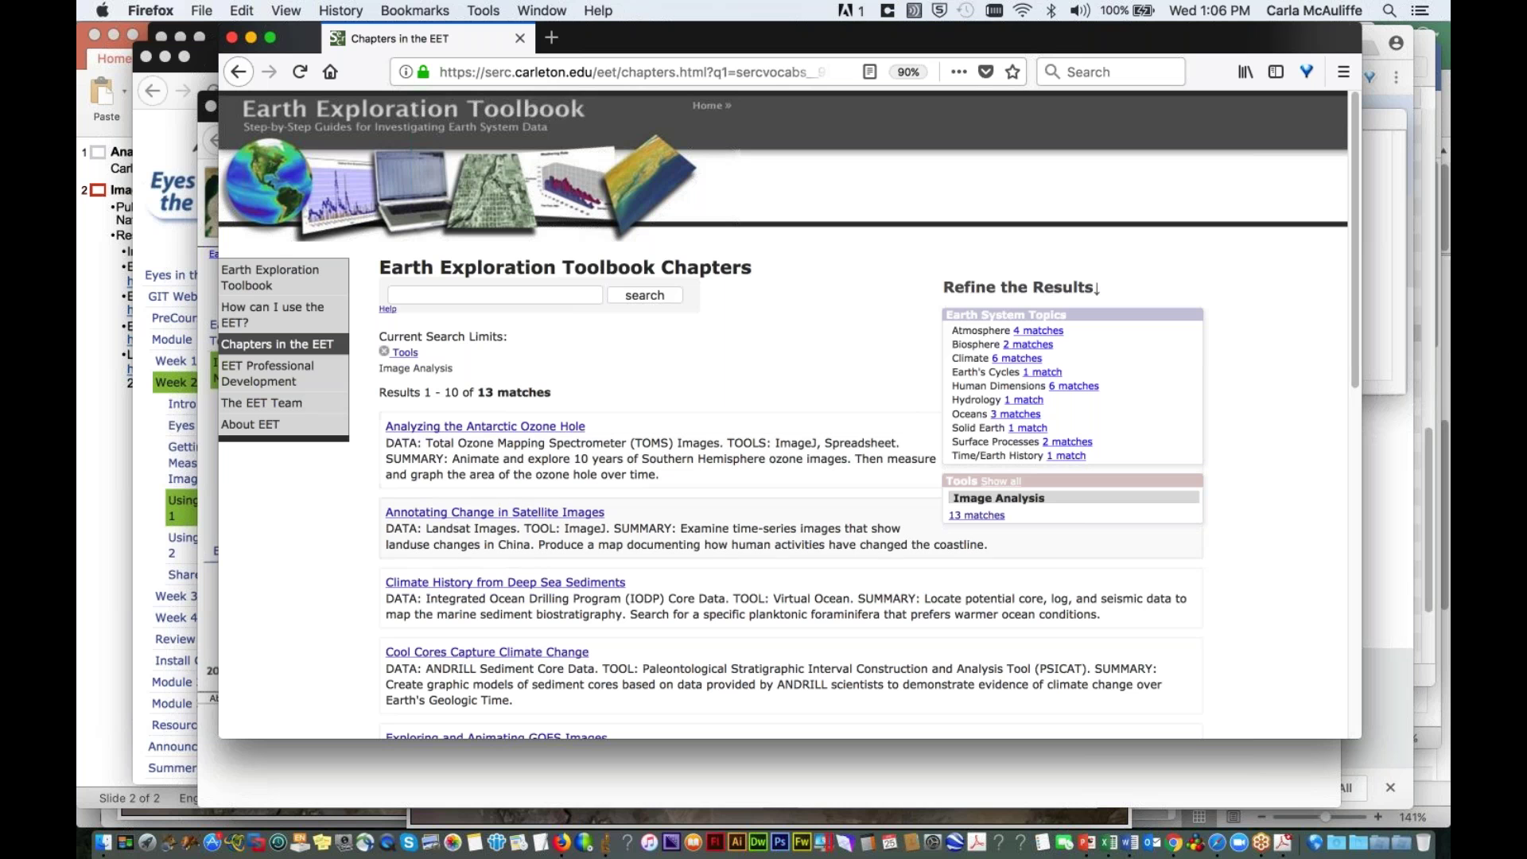
# Step: Switch to the Landsat Image Gallery 'Visualizing the Highs and Lows of Lake Mead' window
pyautogui.click(544, 11)
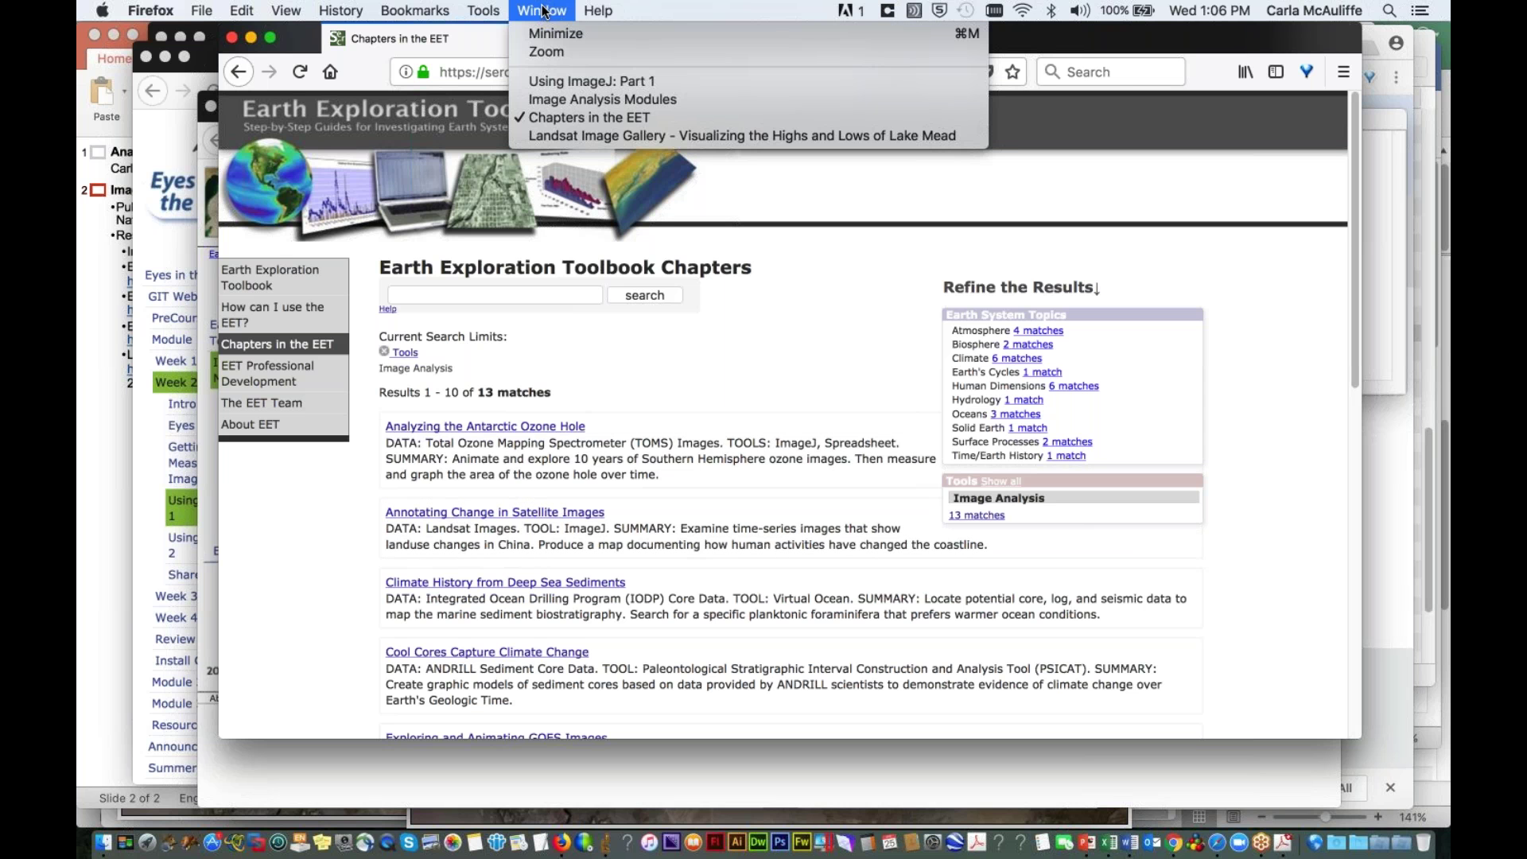
pyautogui.click(543, 11)
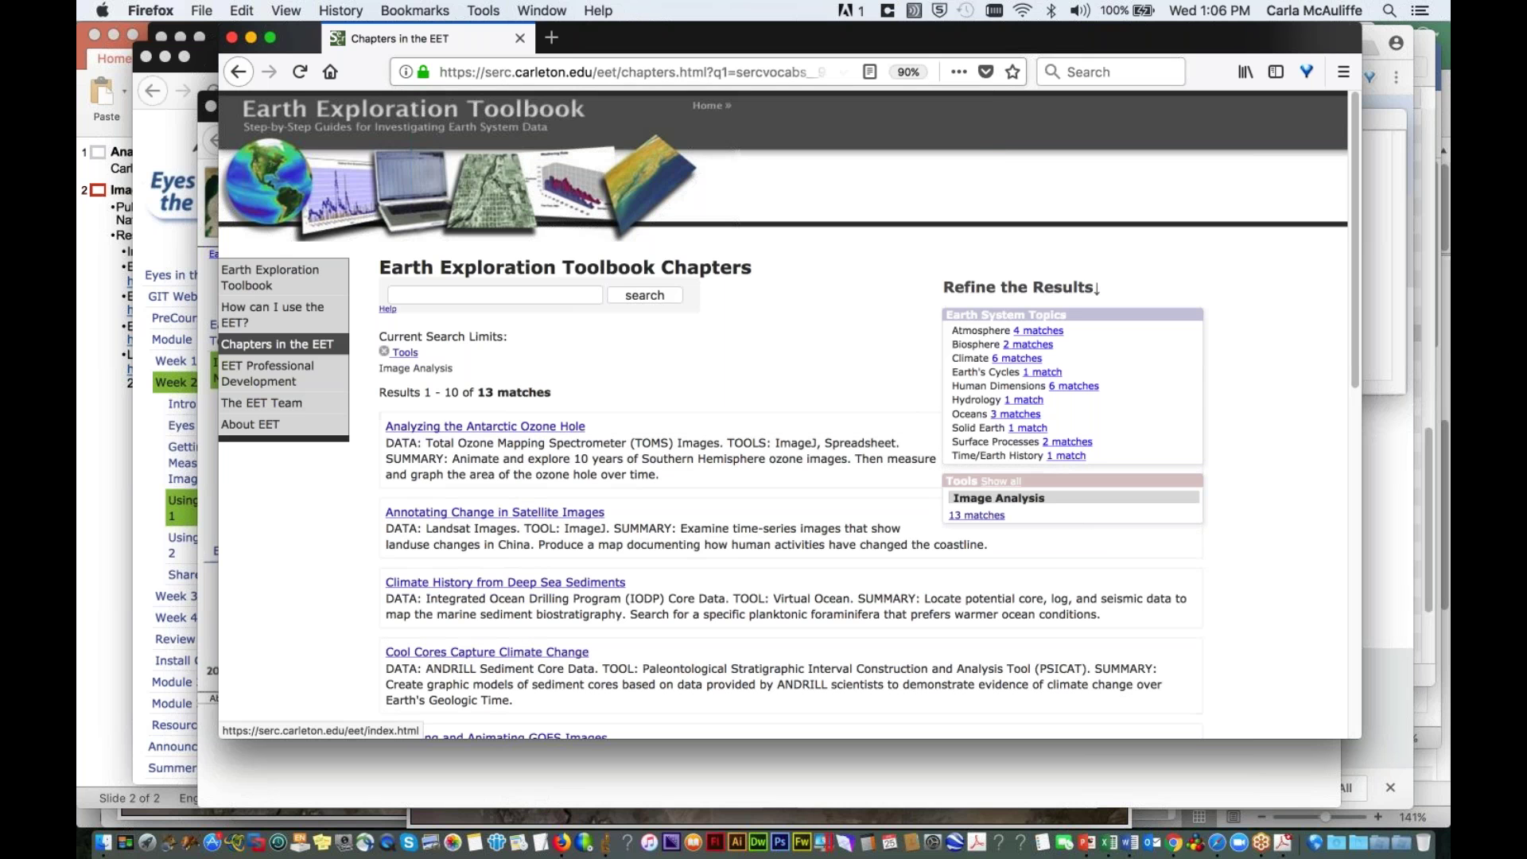
pyautogui.click(546, 10)
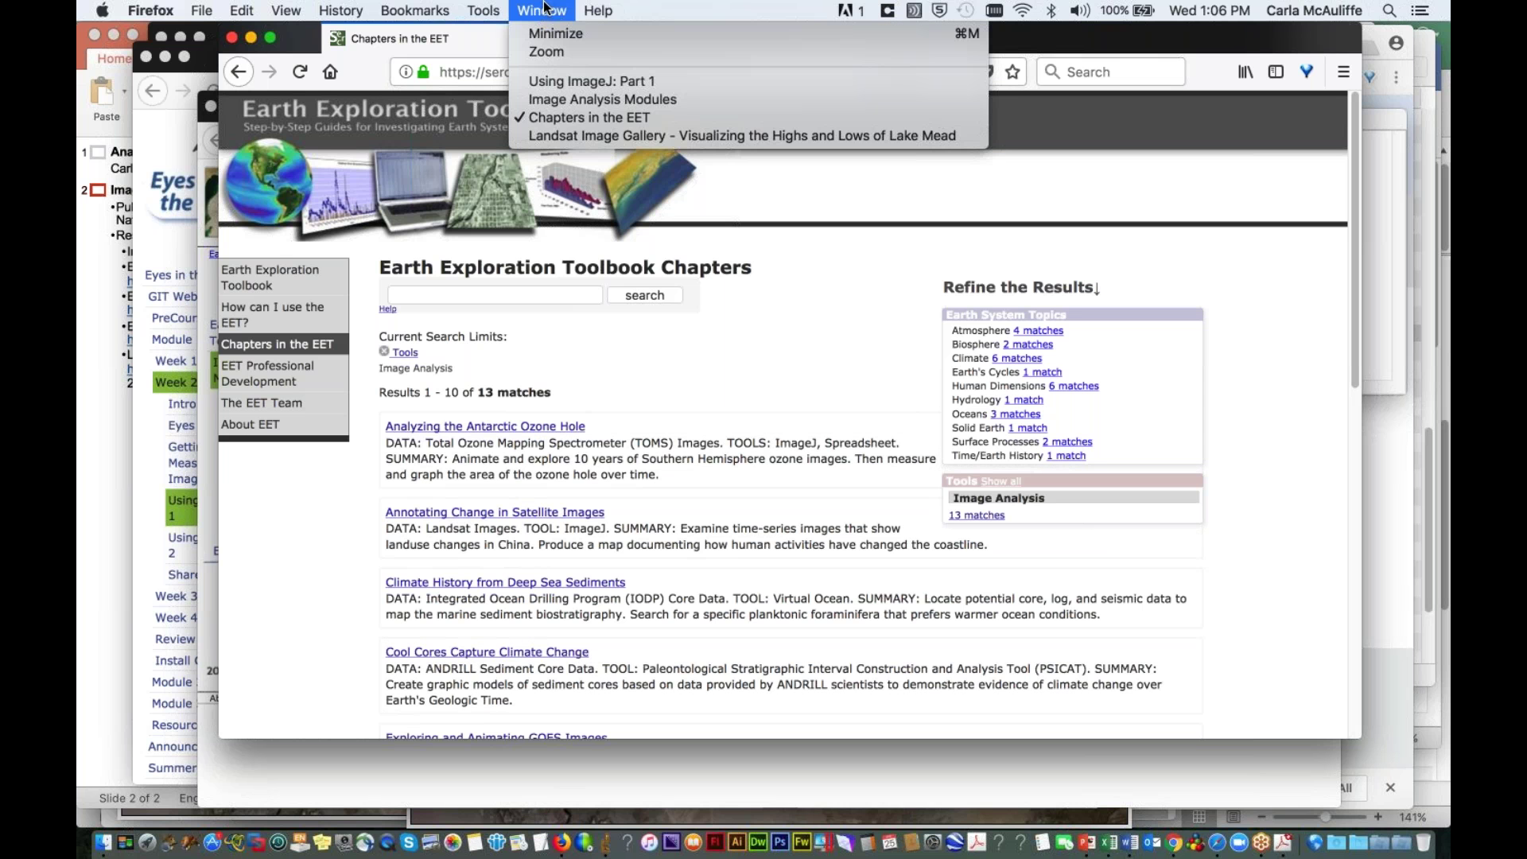
pyautogui.click(552, 137)
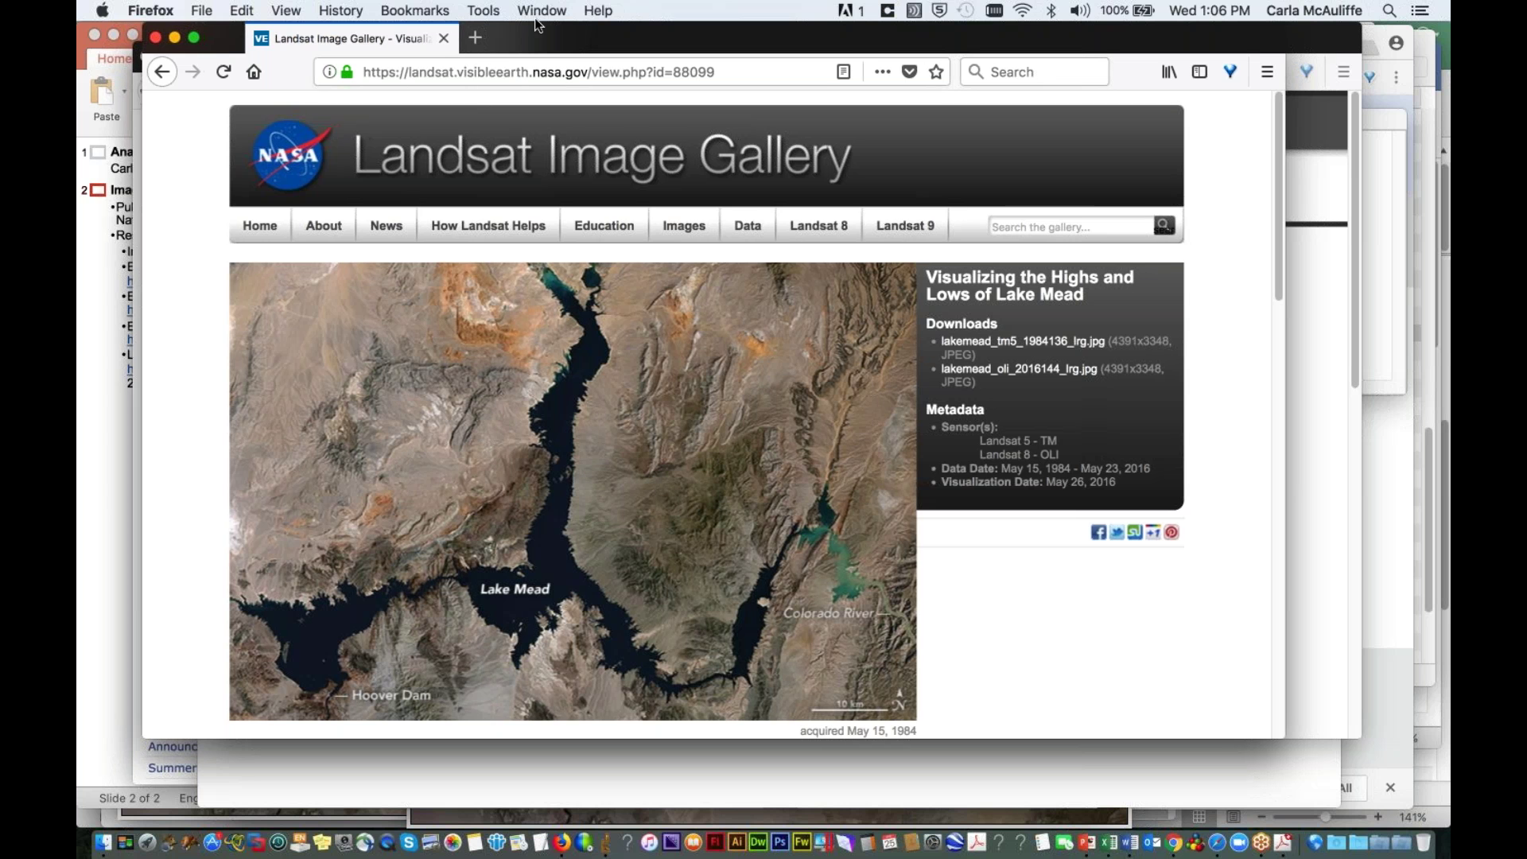
# Step: View the full-size 1984 Lake Mead image, then the full-size 2016 image
pyautogui.moveTo(535, 29); pyautogui.dragTo(488, 28)
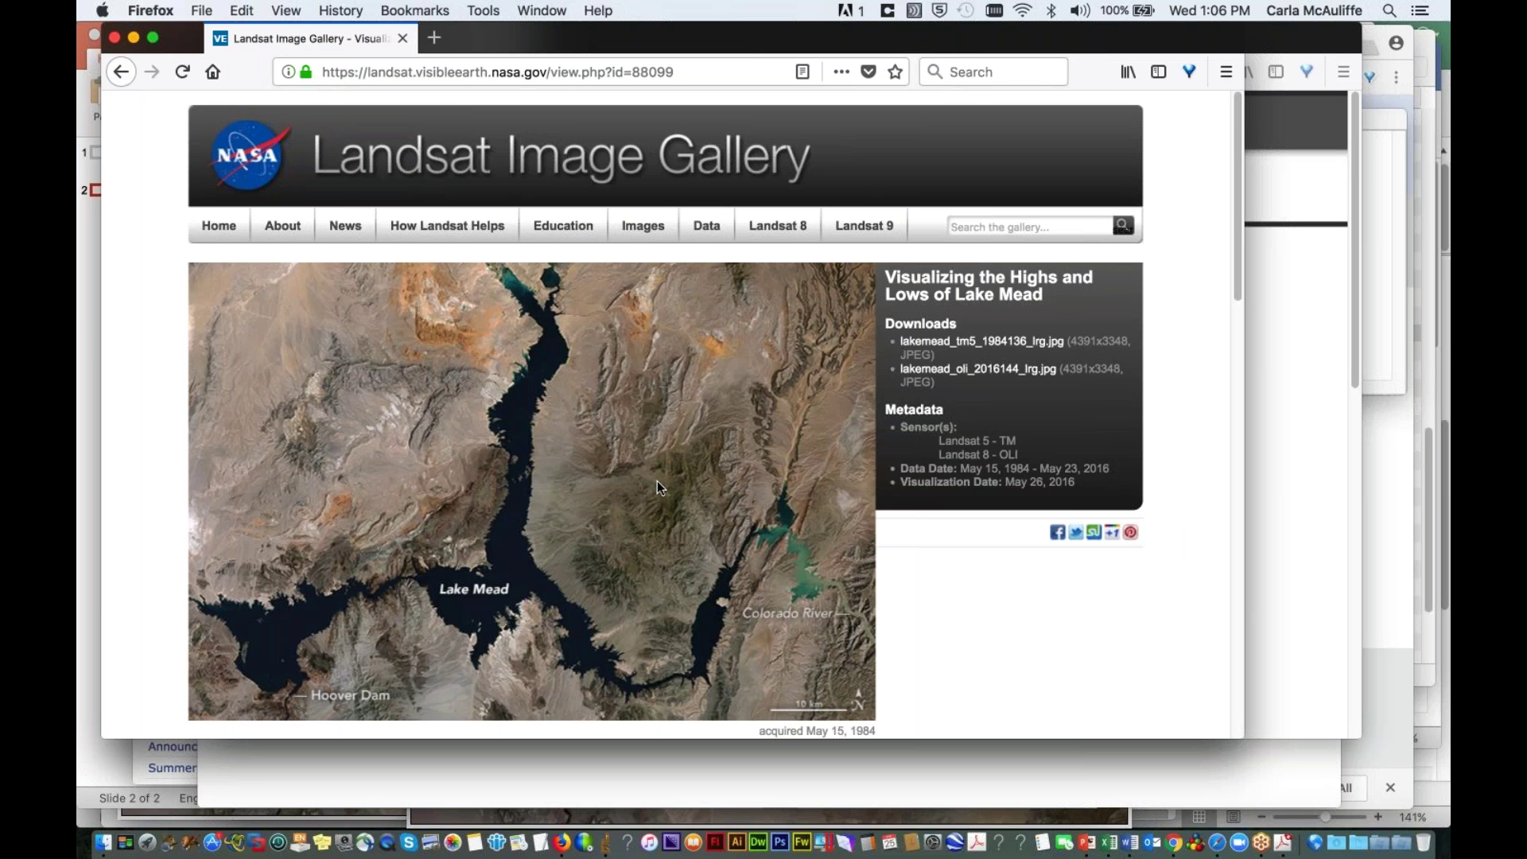
pyautogui.click(943, 343)
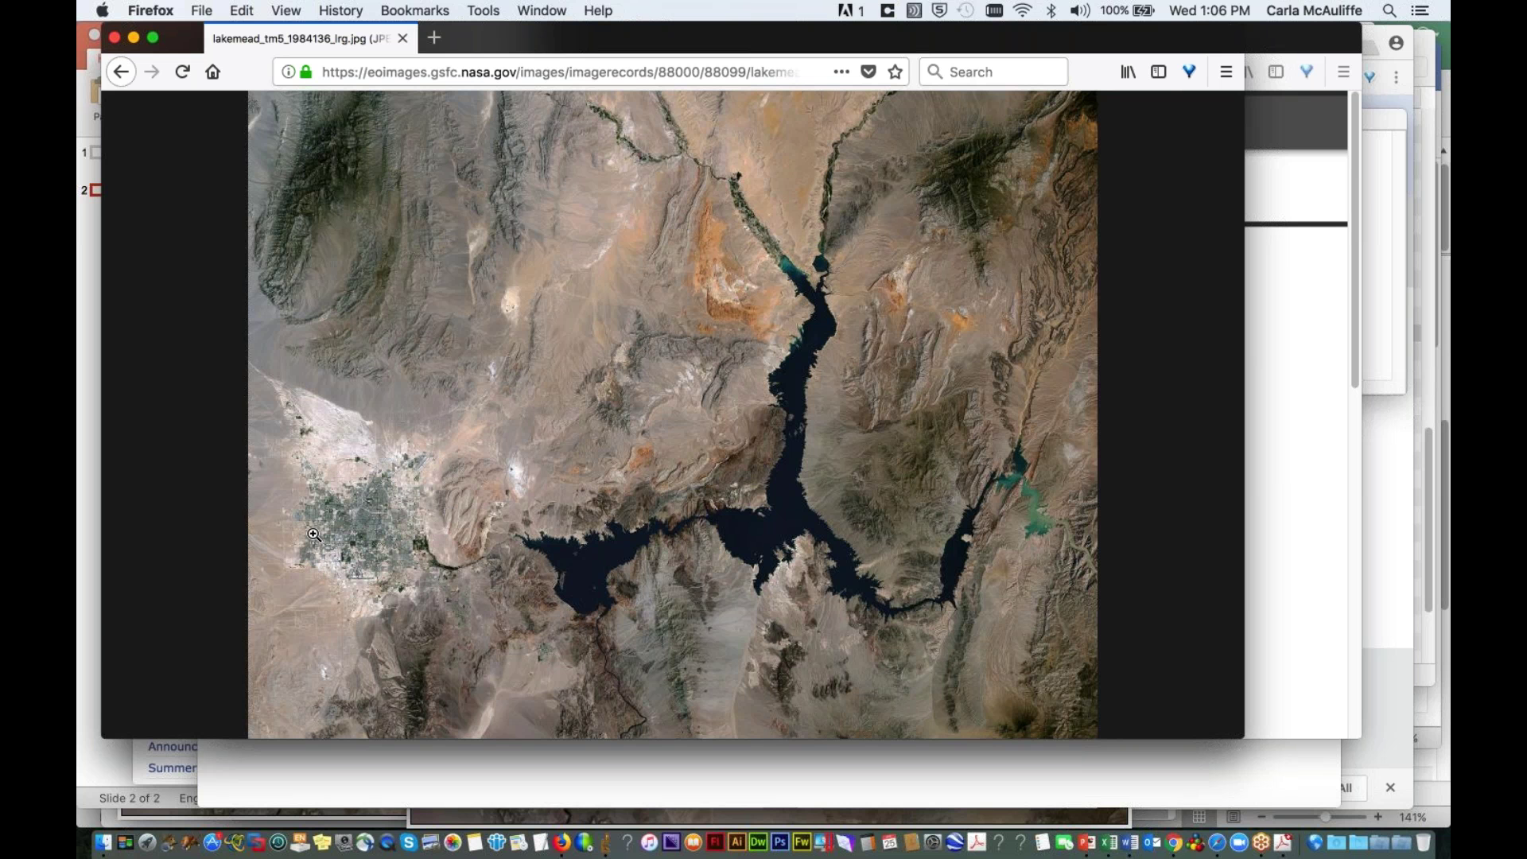
pyautogui.click(121, 72)
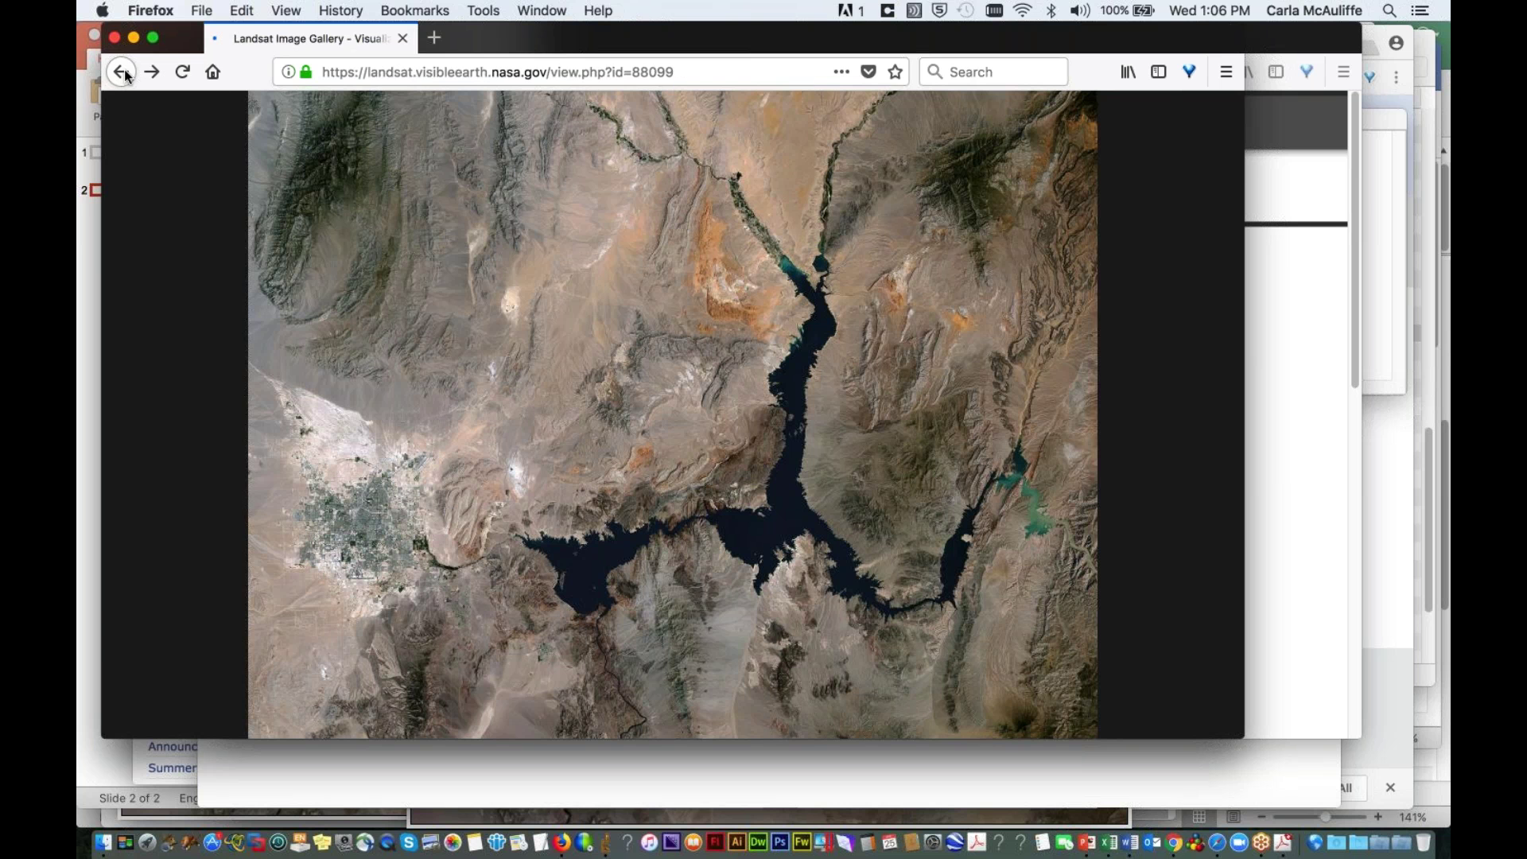
pyautogui.click(983, 371)
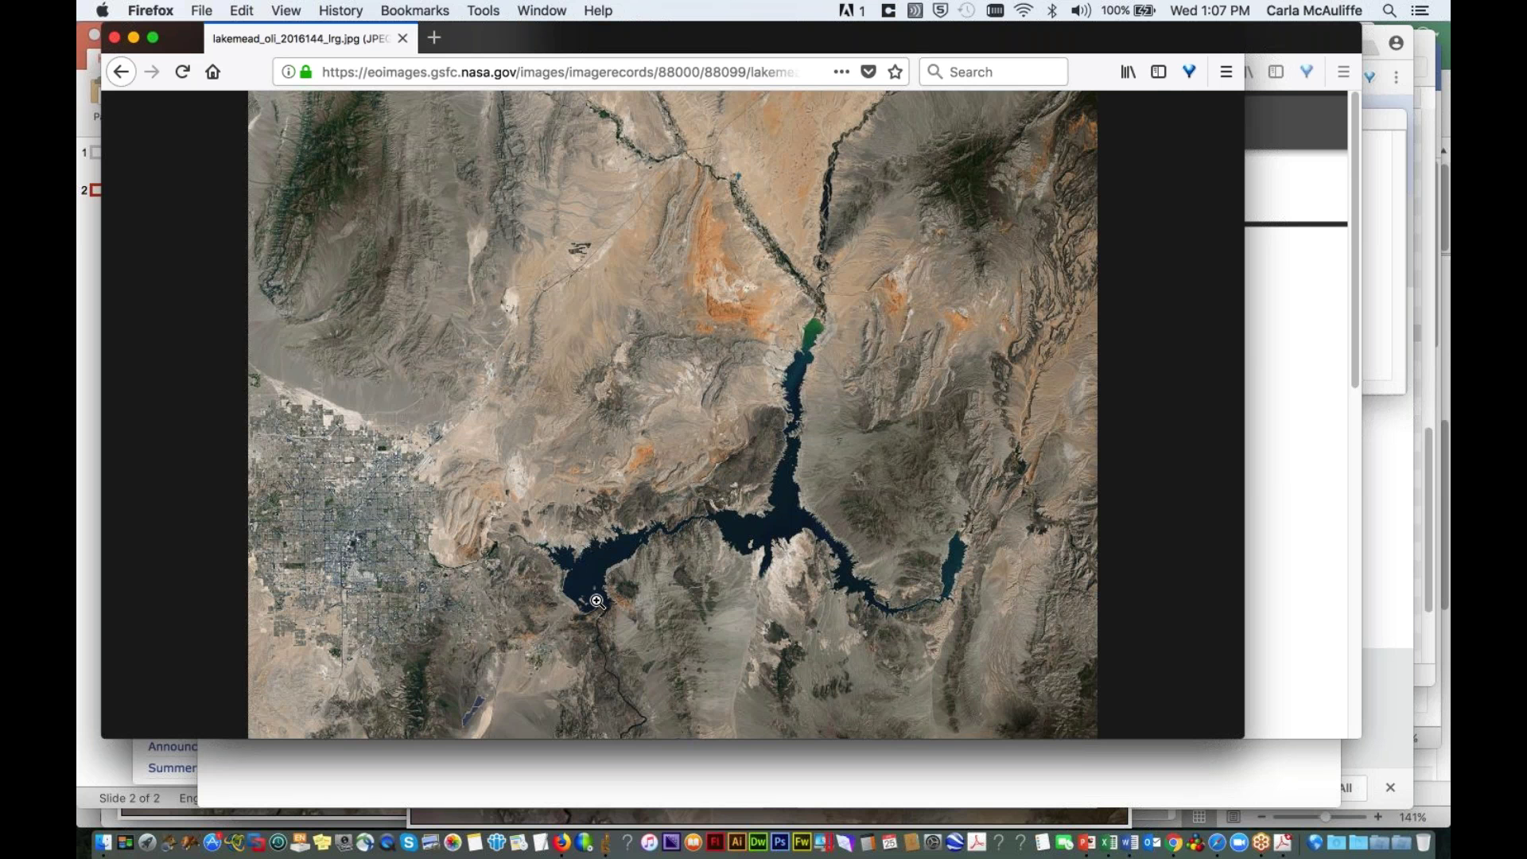
pyautogui.click(606, 844)
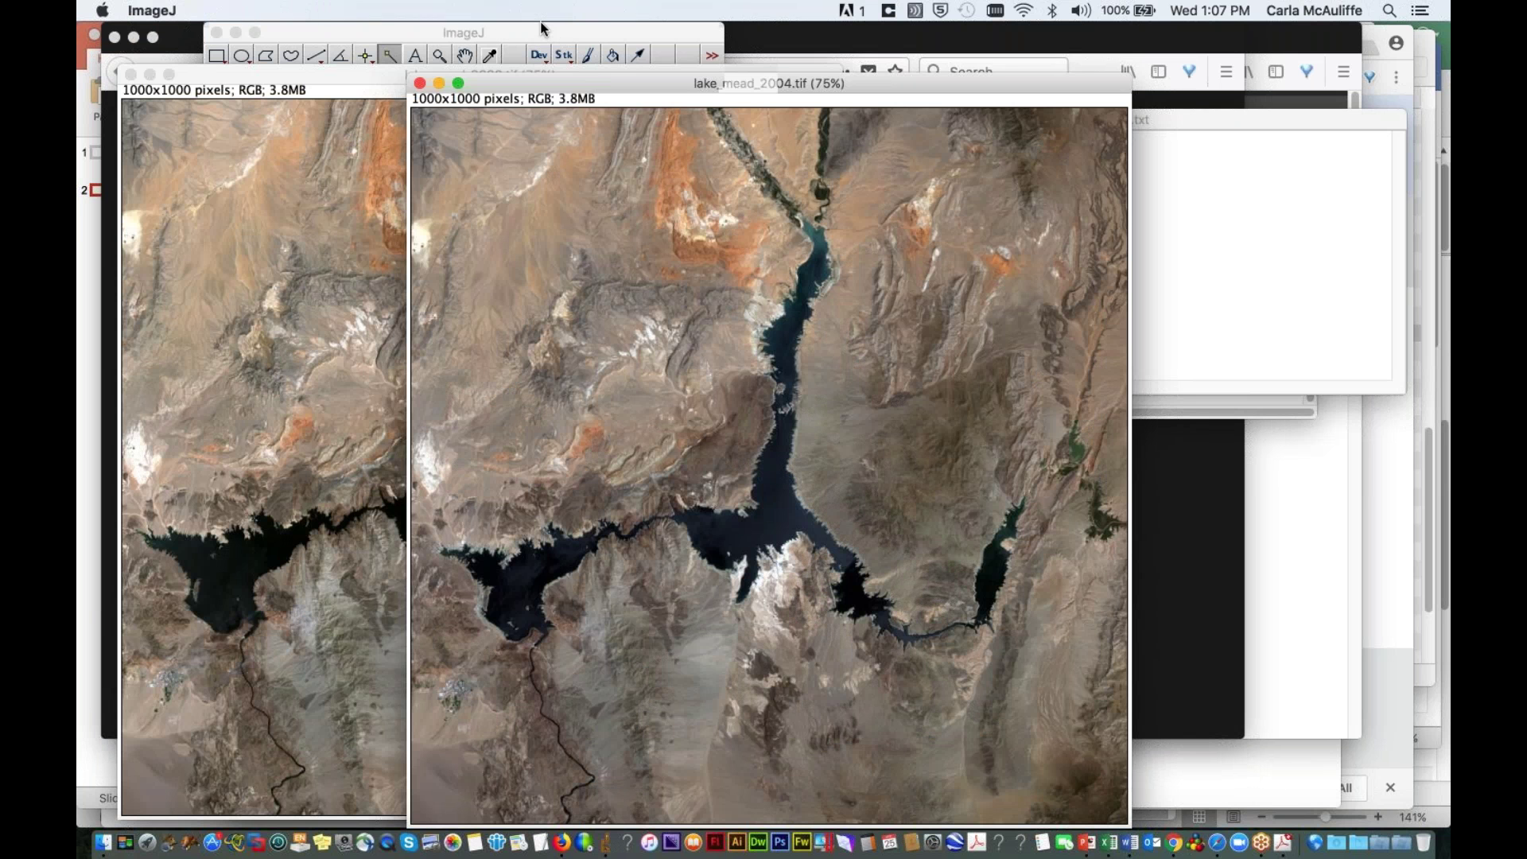
# Step: Try the wand tool on the 2000 Lake Mead image, then return to rectangular selection
pyautogui.click(541, 29)
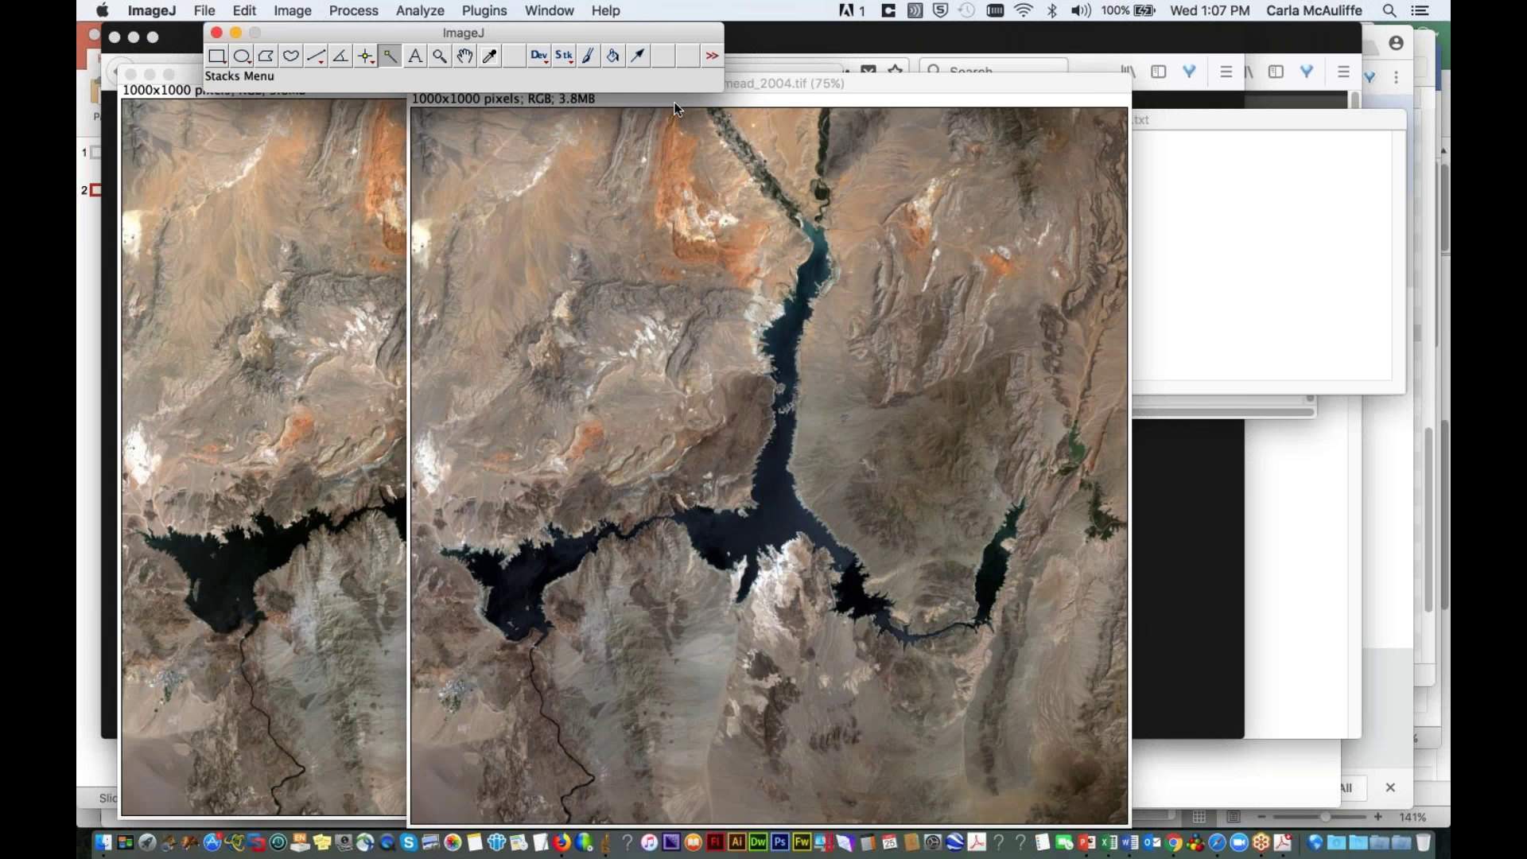
pyautogui.click(867, 88)
pyautogui.moveTo(866, 86); pyautogui.dragTo(864, 78)
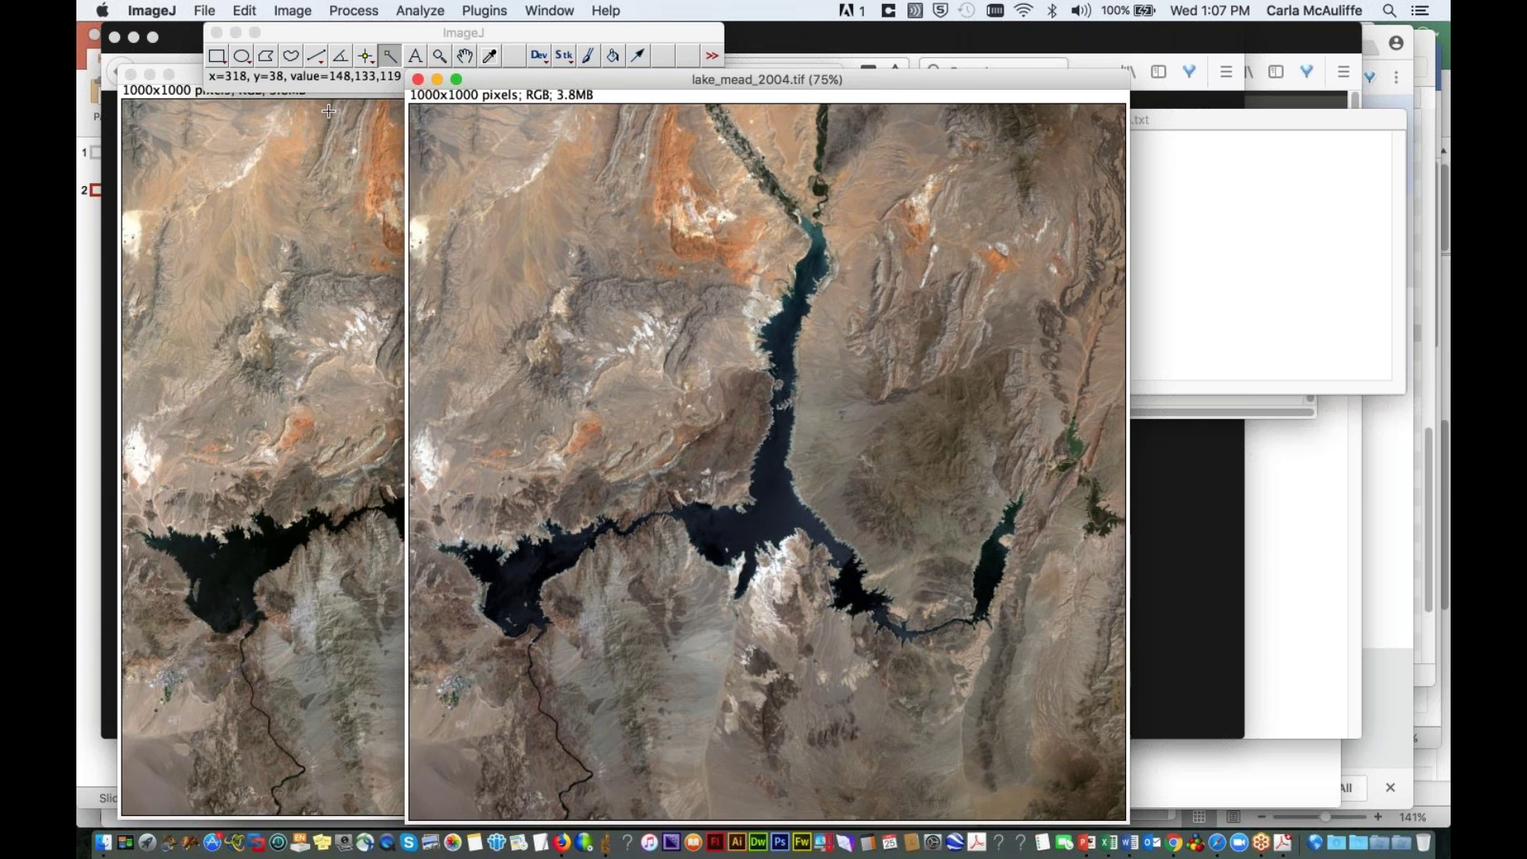
pyautogui.click(319, 111)
pyautogui.click(319, 112)
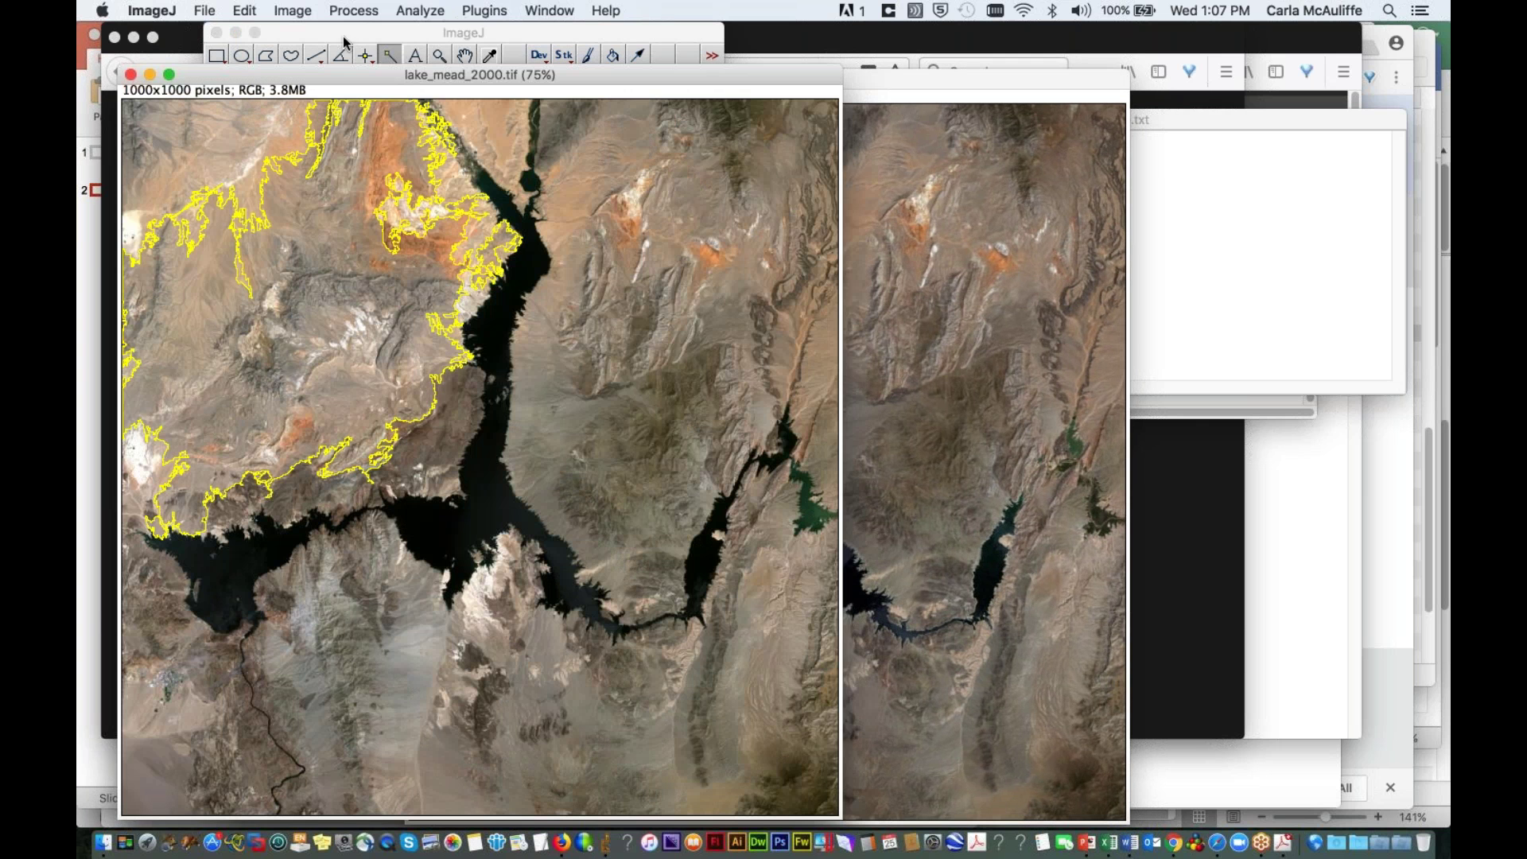
pyautogui.click(216, 54)
pyautogui.click(177, 125)
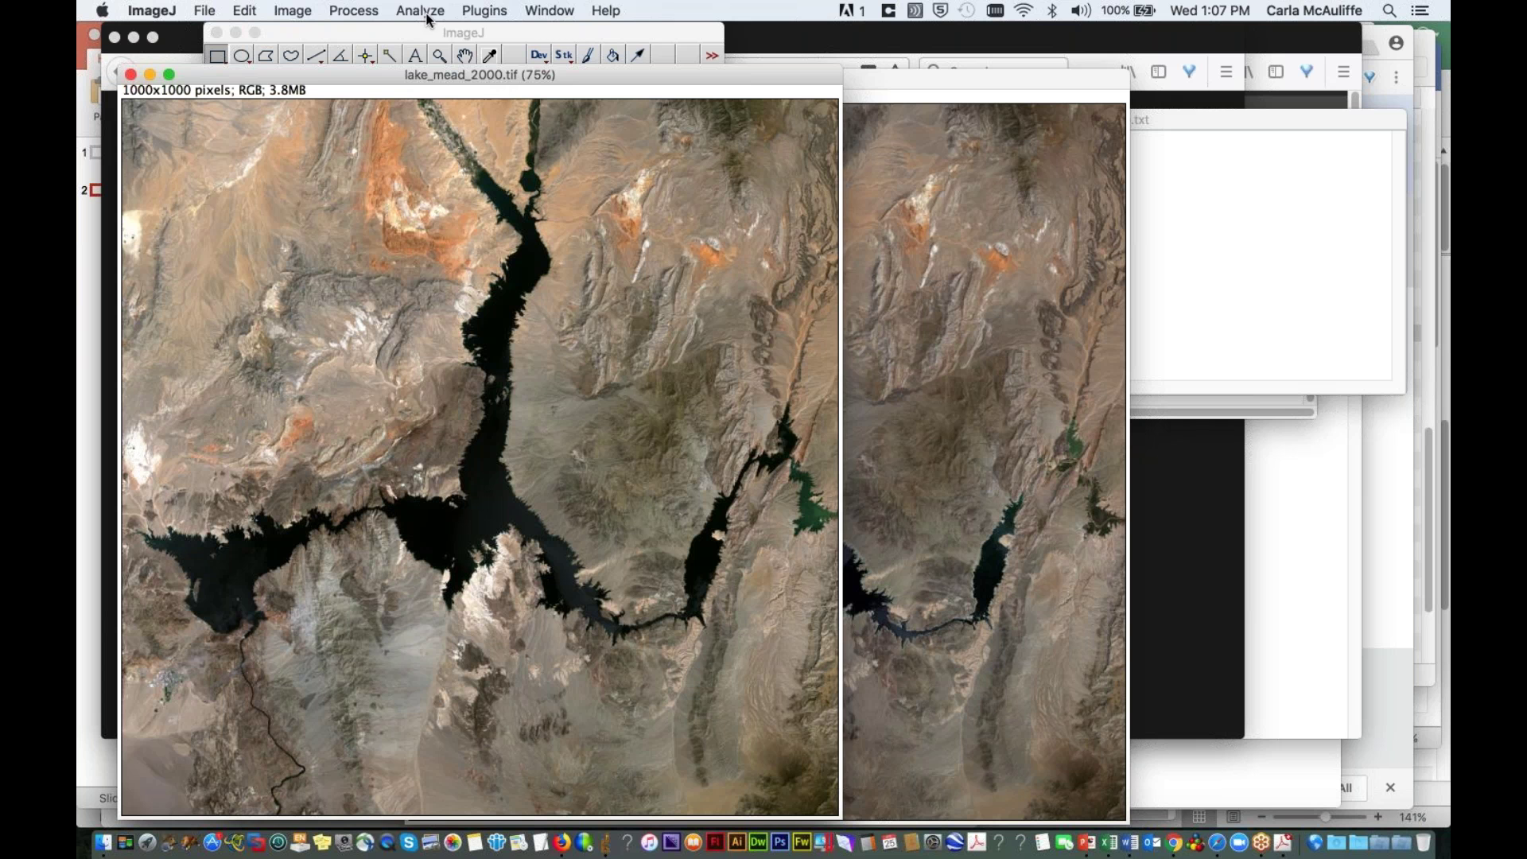
# Step: Zoom into the 2000 image until pixels show, then restore the whole-scene view
pyautogui.click(440, 56)
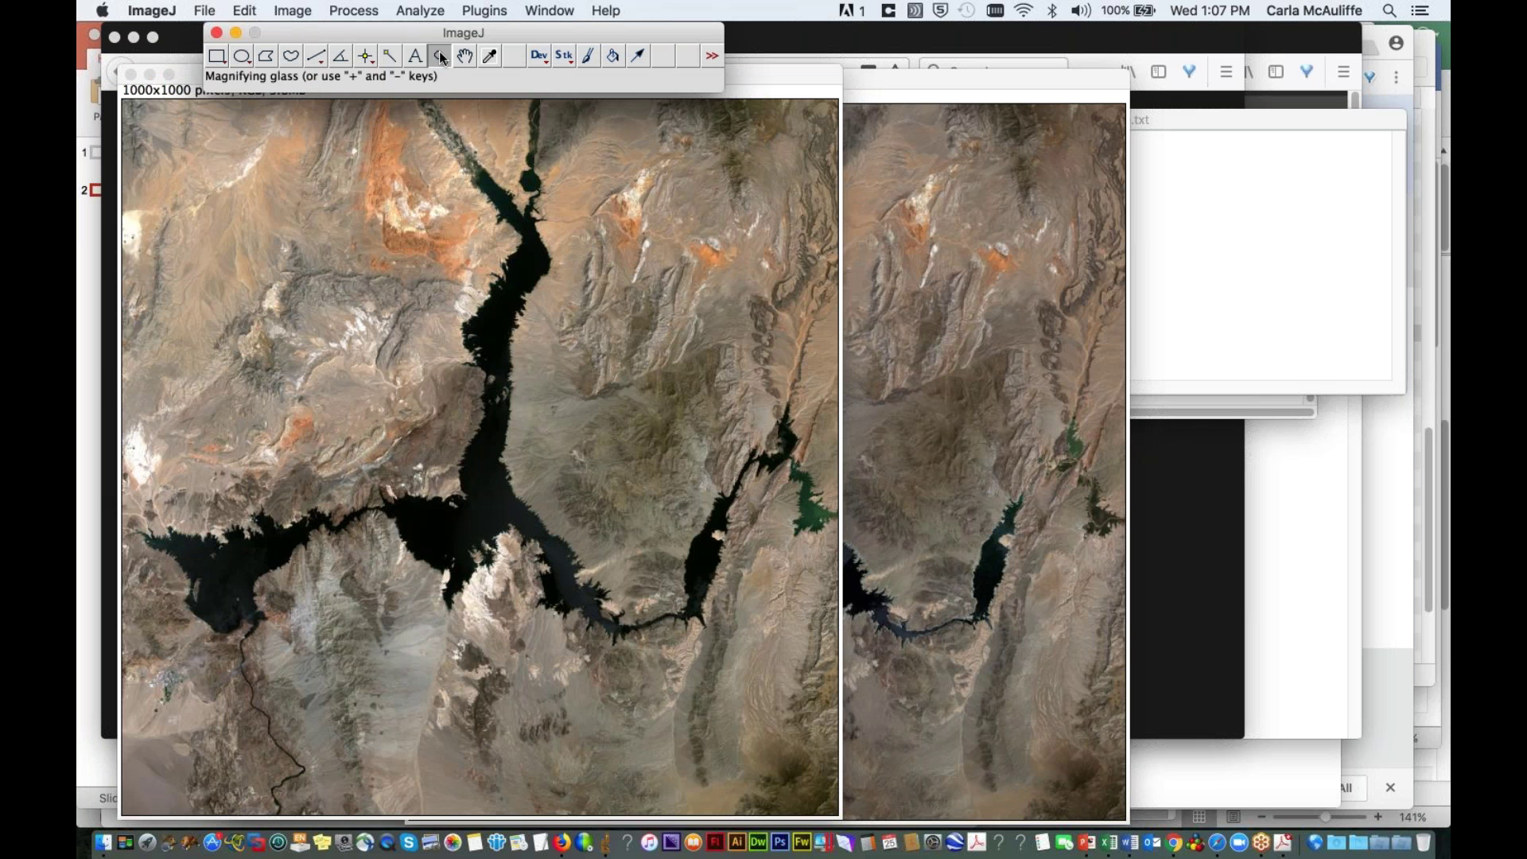
pyautogui.click(393, 216)
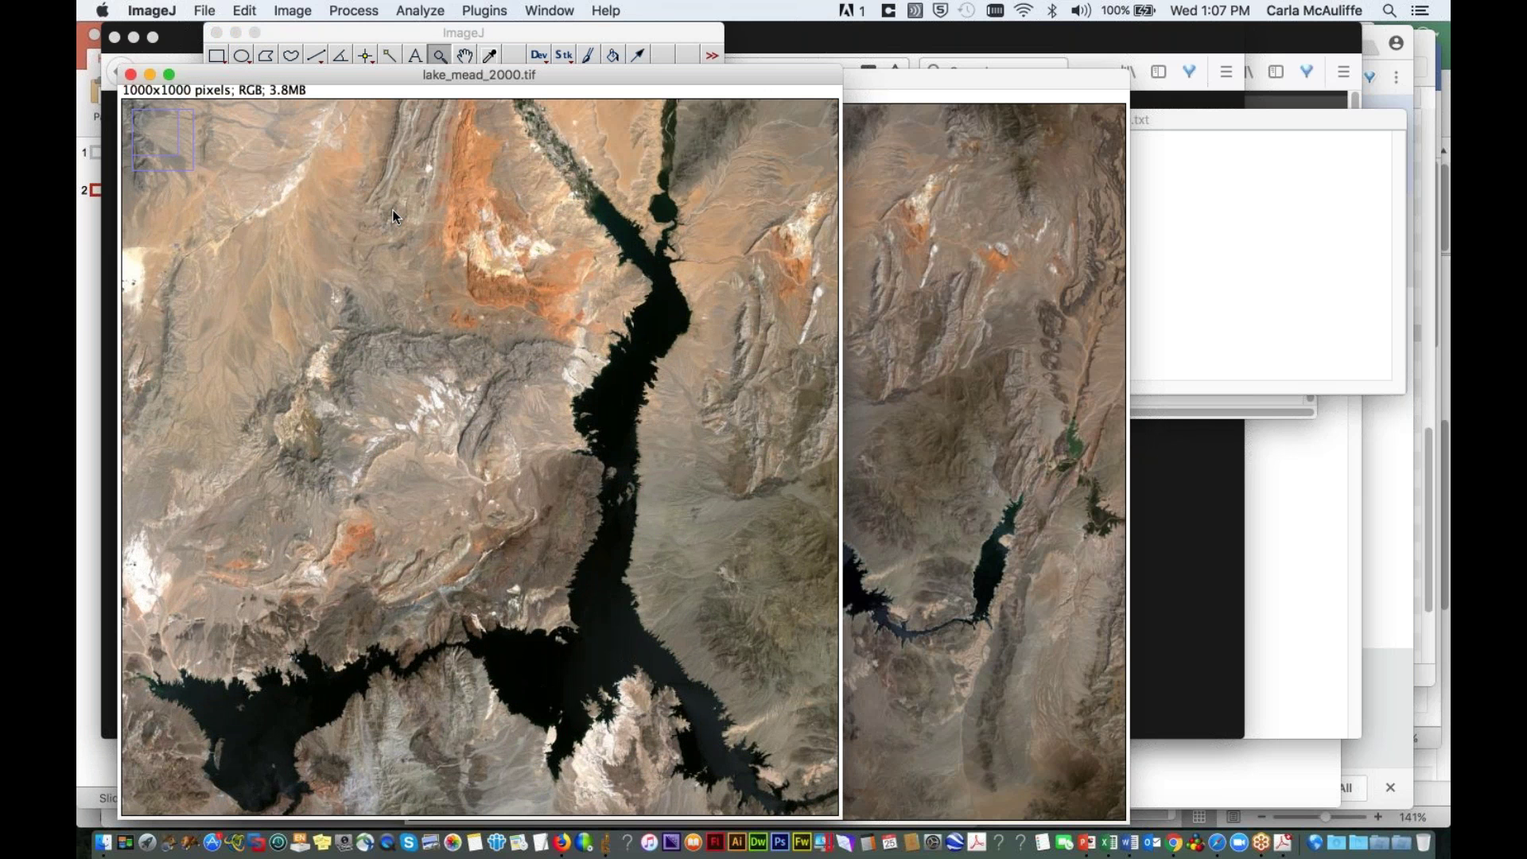
pyautogui.click(394, 217)
pyautogui.click(393, 217)
pyautogui.click(393, 216)
pyautogui.click(394, 216)
pyautogui.click(394, 216)
pyautogui.click(394, 217)
pyautogui.click(394, 217)
pyautogui.click(394, 216)
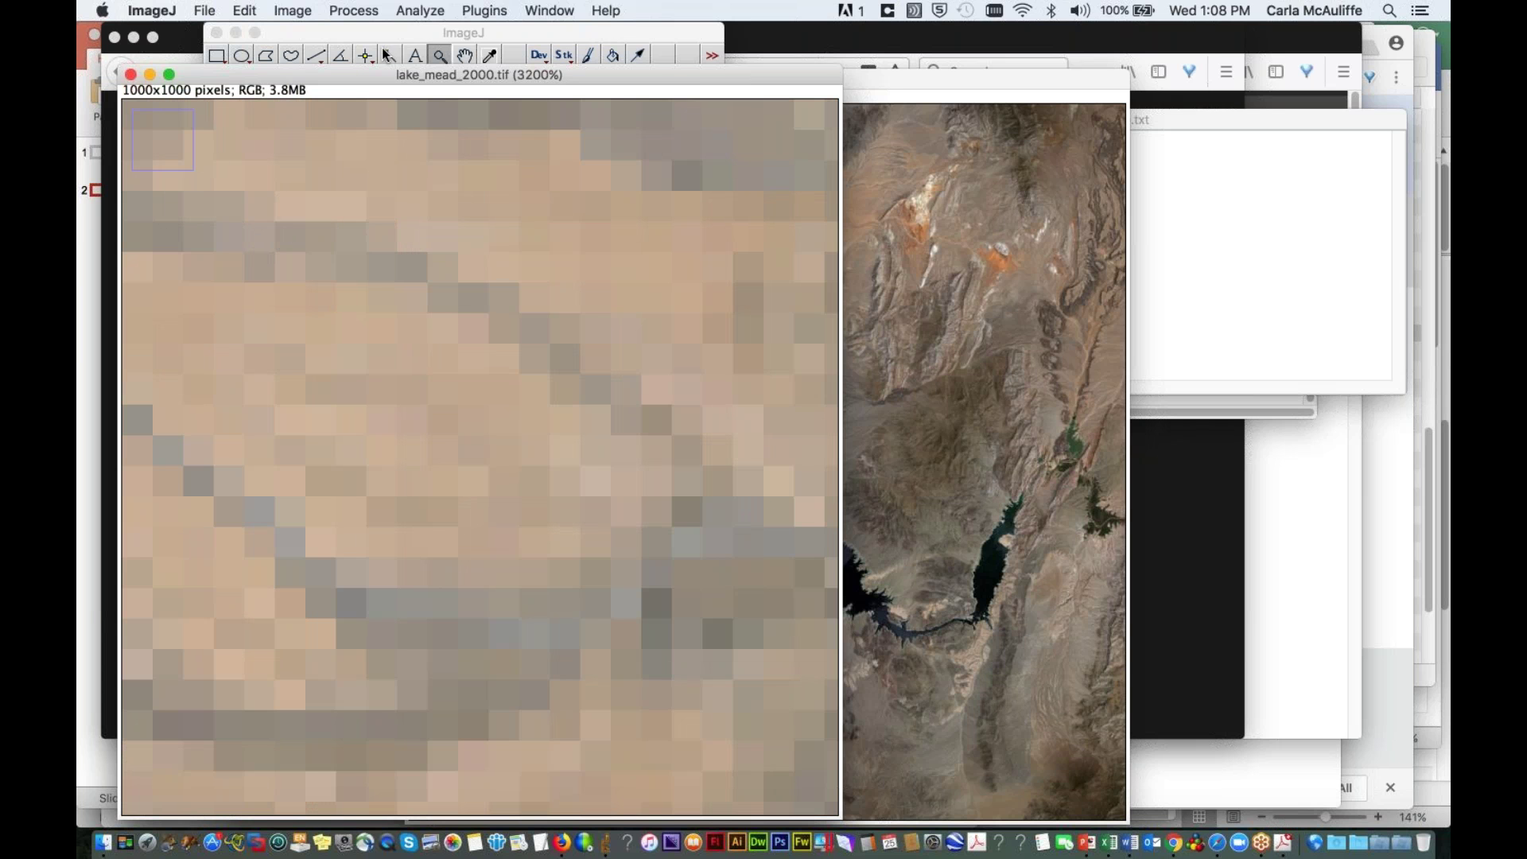
pyautogui.doubleClick(440, 56)
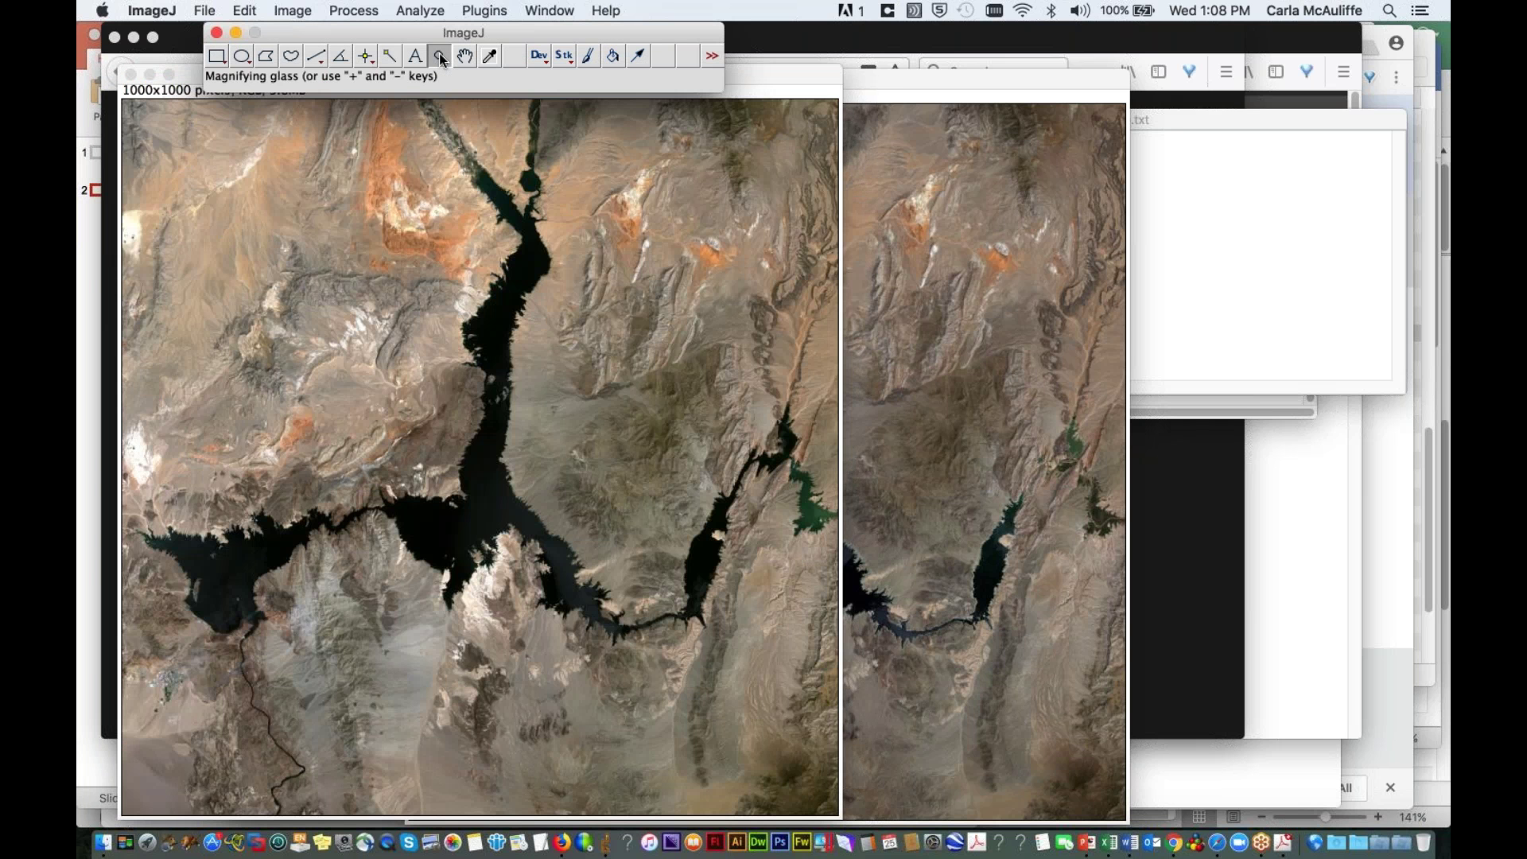
# Step: Arrange the 2000 and 2004 image windows with lake_mead_2004 in front
pyautogui.click(785, 69)
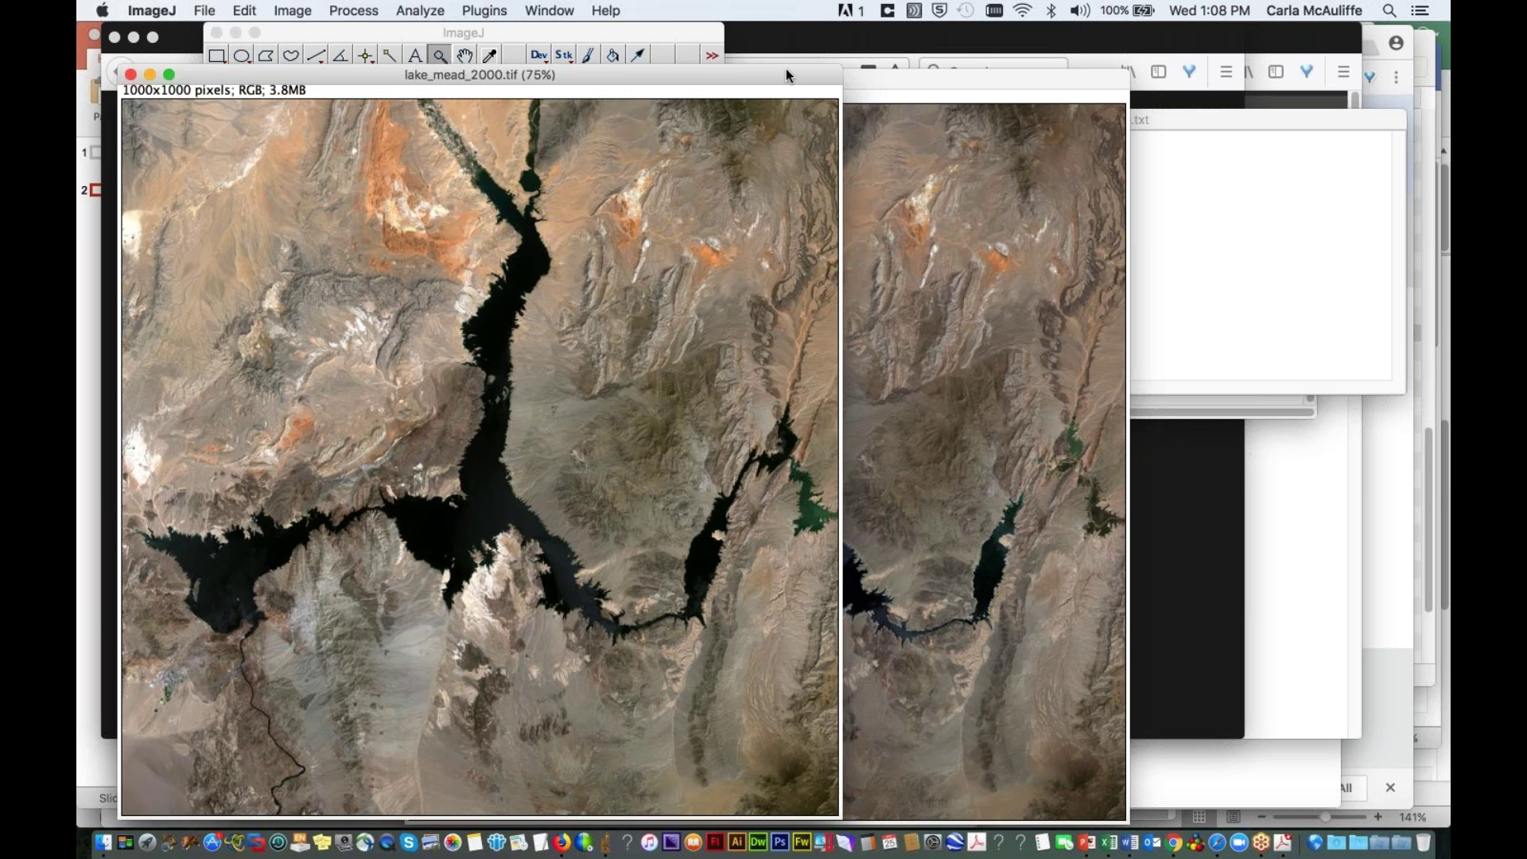
pyautogui.moveTo(785, 70); pyautogui.dragTo(760, 73)
pyautogui.click(897, 75)
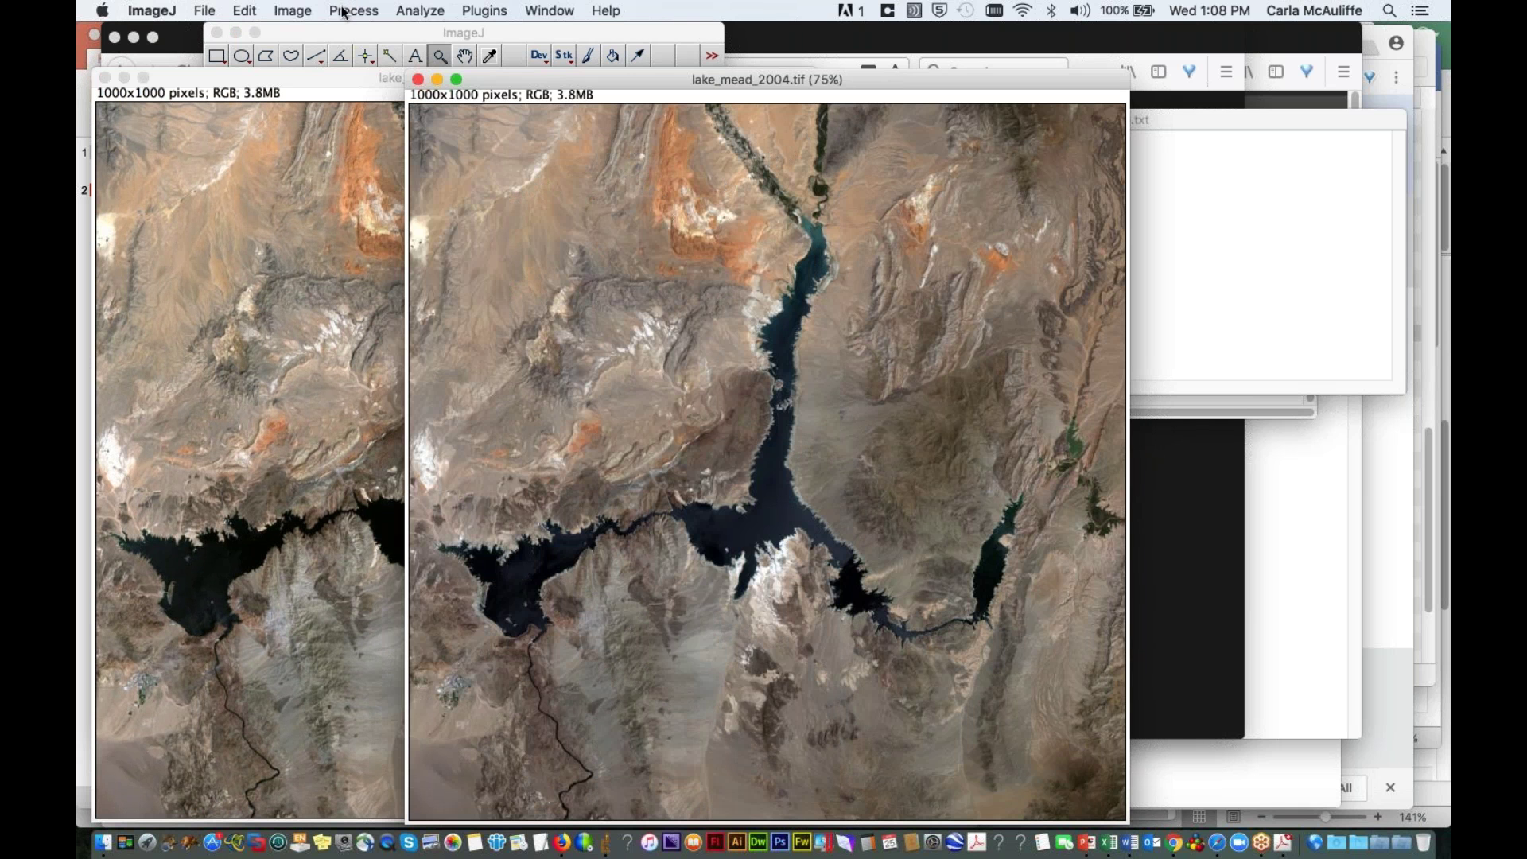
# Step: Combine the open Lake Mead images into a stack named Stack with Images to Stack
pyautogui.click(284, 11)
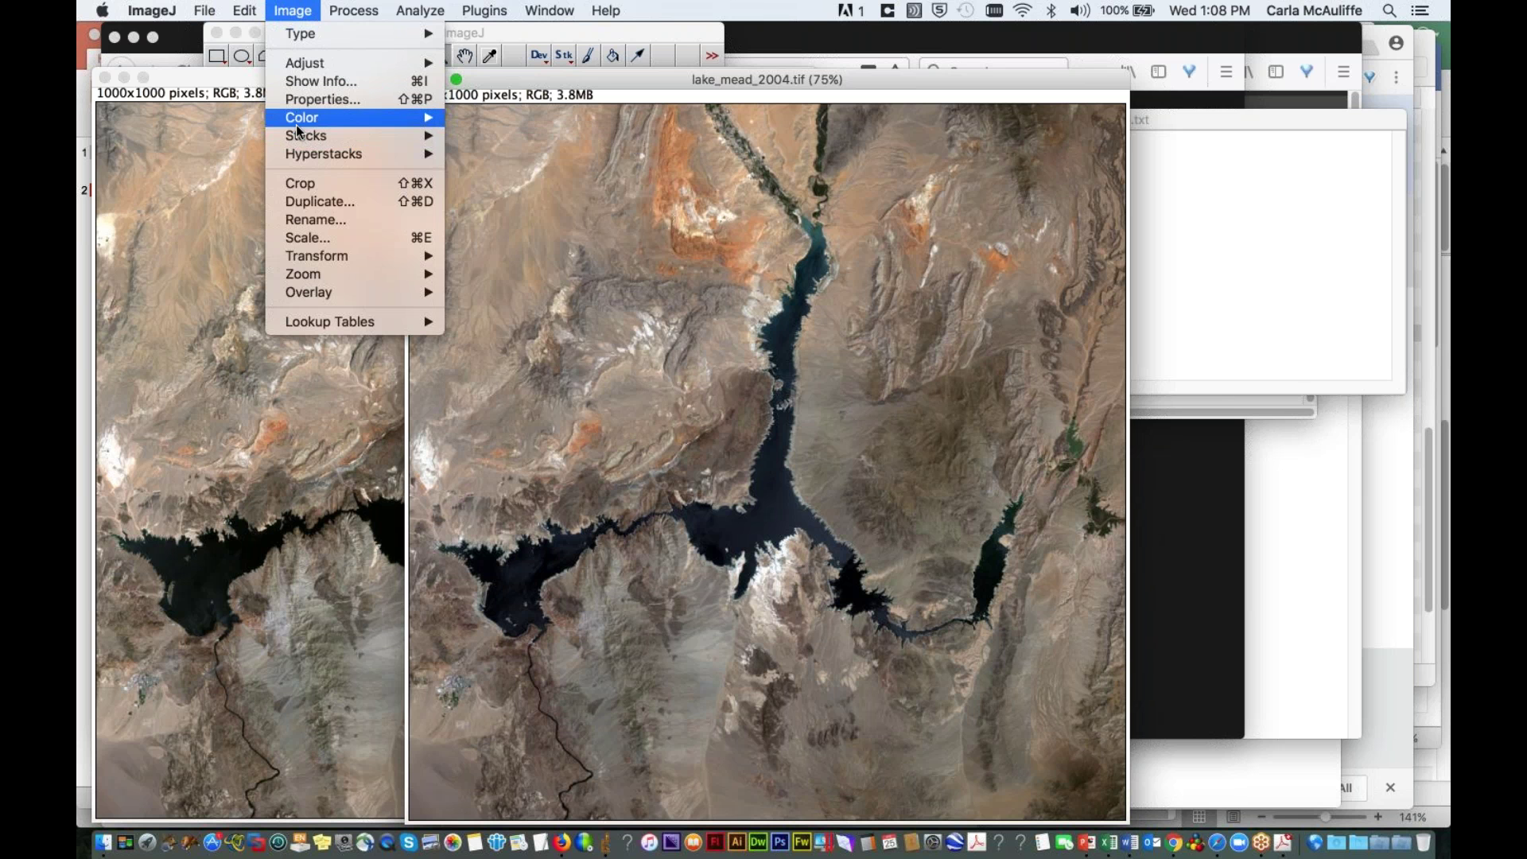
pyautogui.moveTo(303, 143)
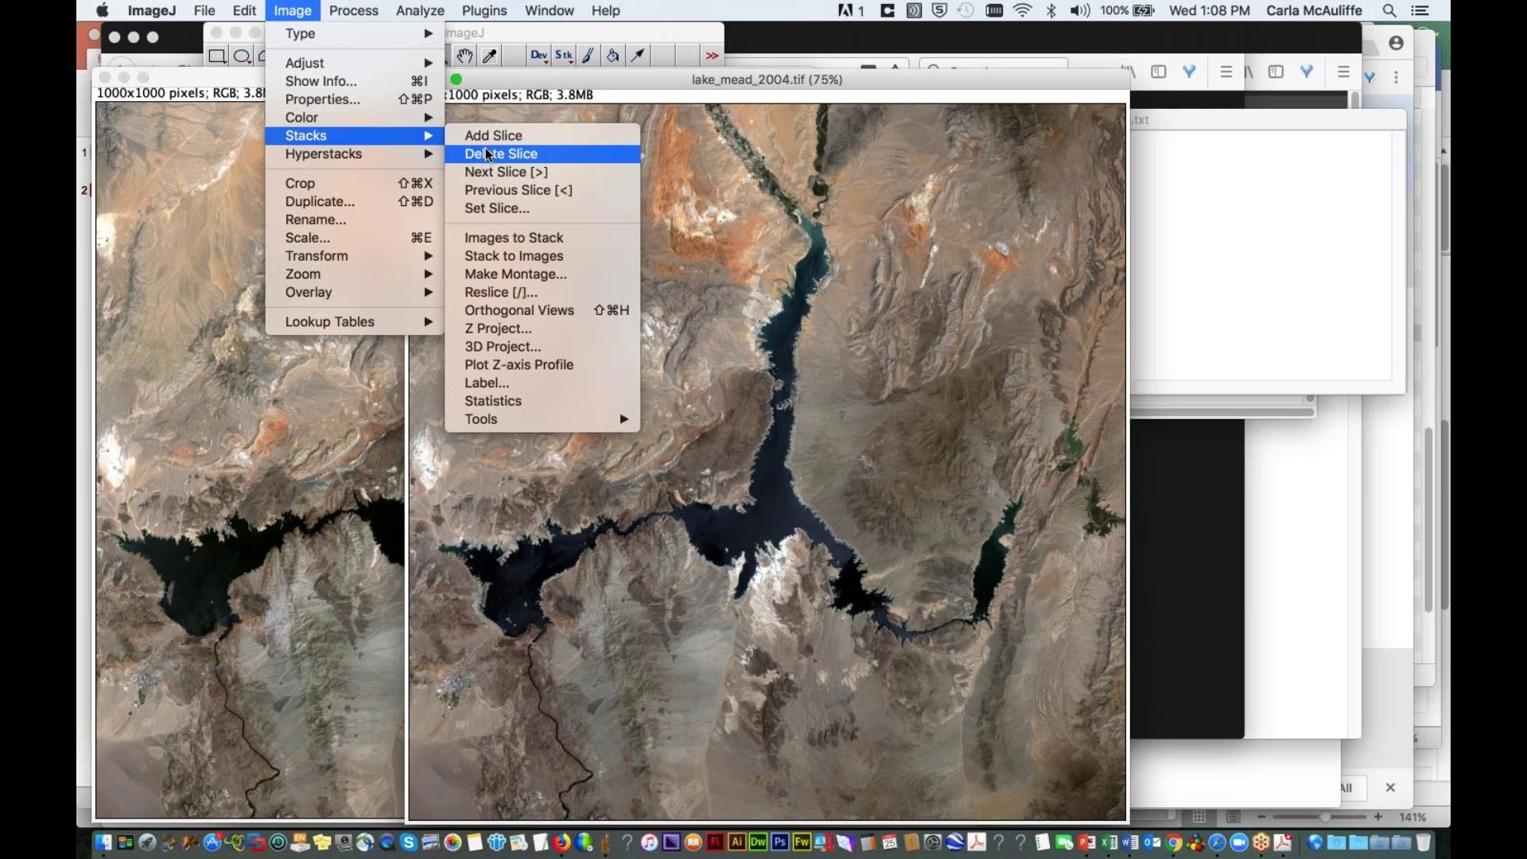
pyautogui.click(485, 238)
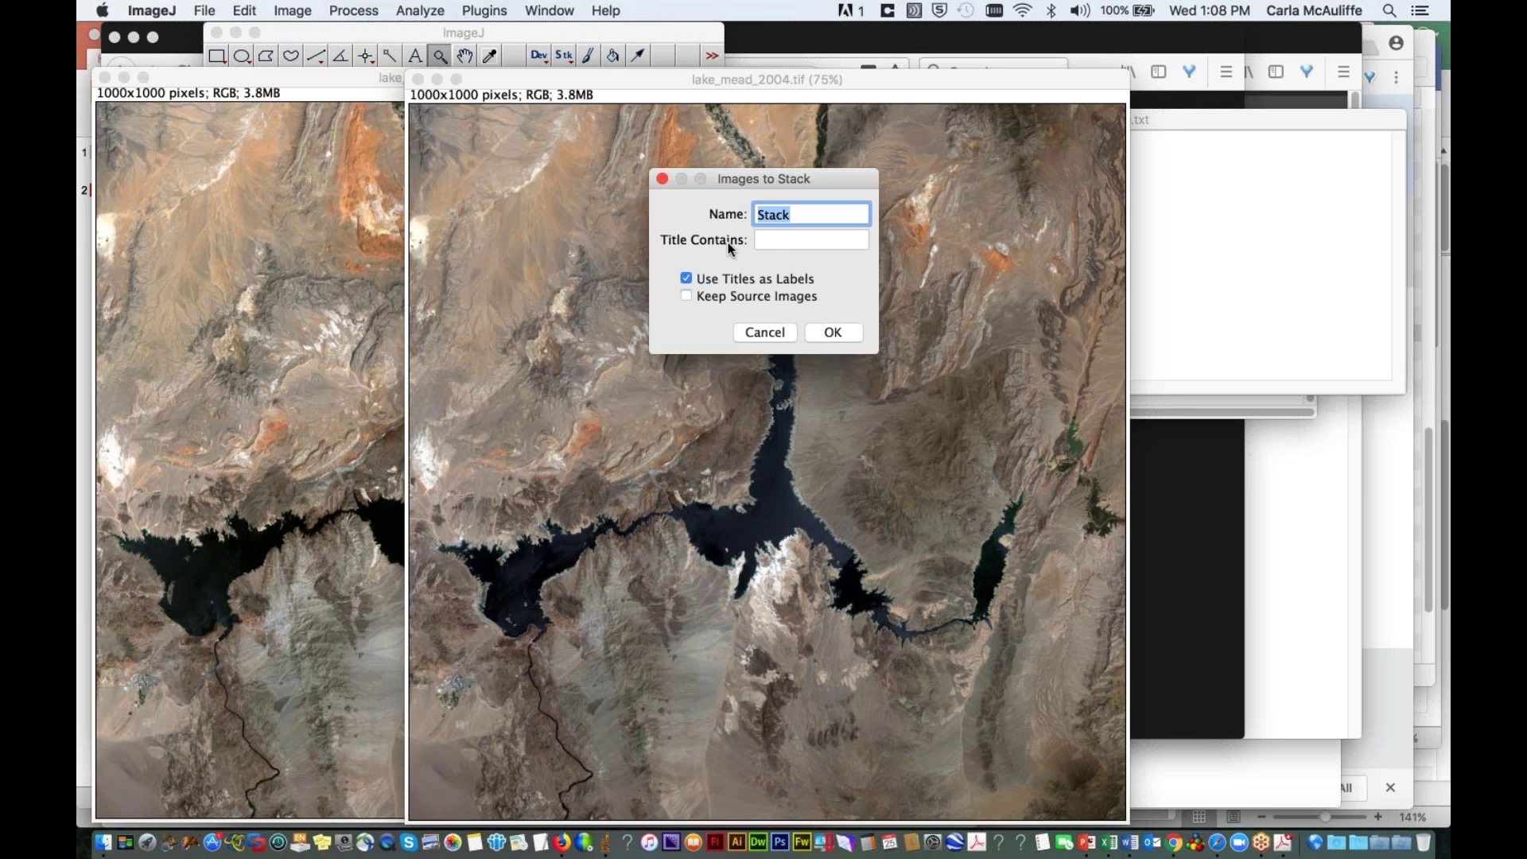
pyautogui.click(833, 332)
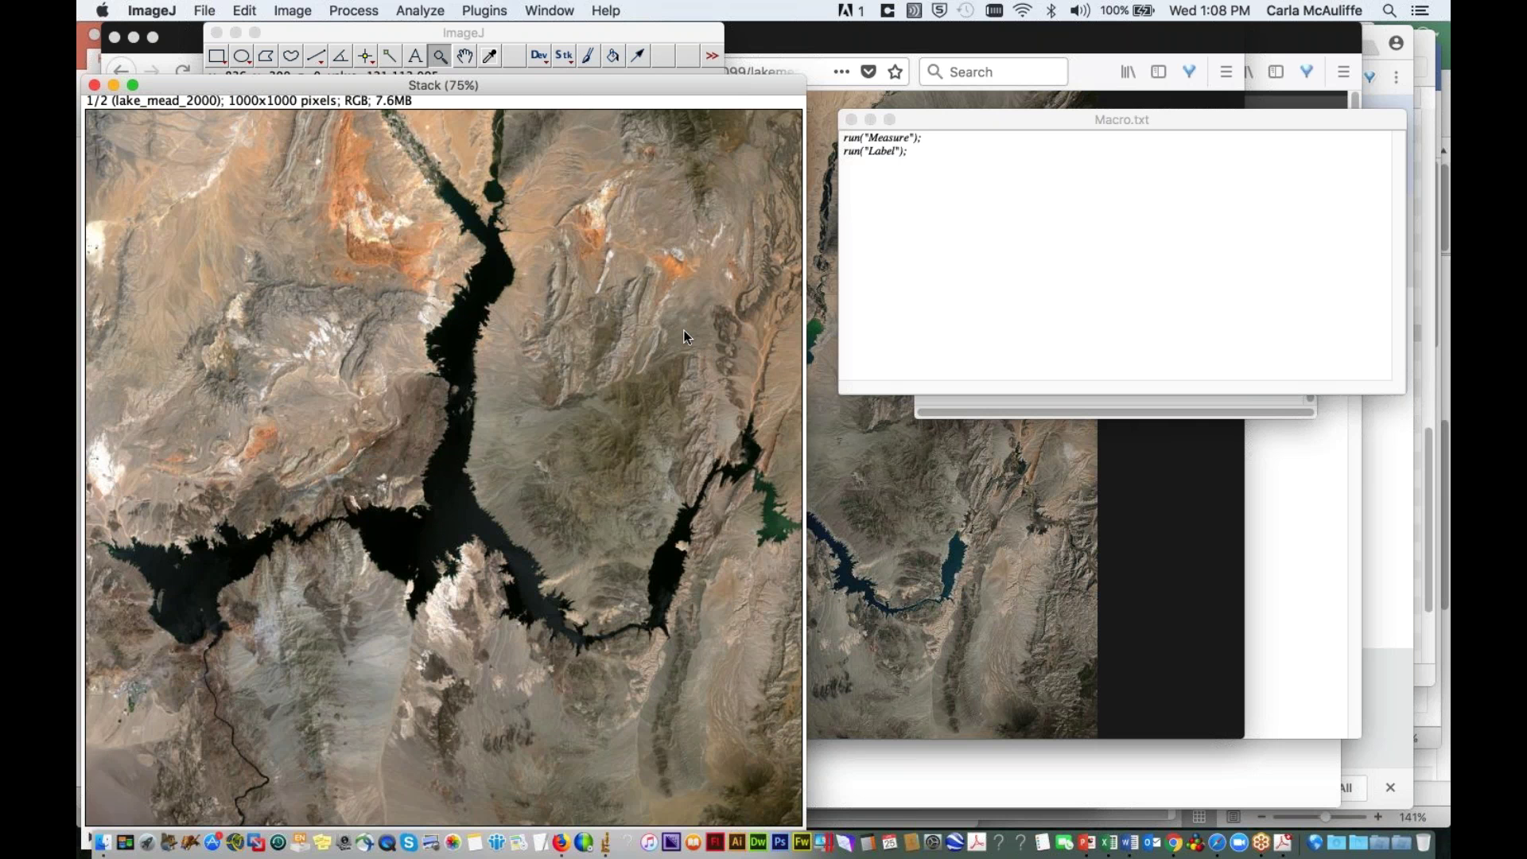
# Step: Flip back and forth between the stack's 2000 and 2004 slices
pyautogui.scroll(-1, 684, 330)
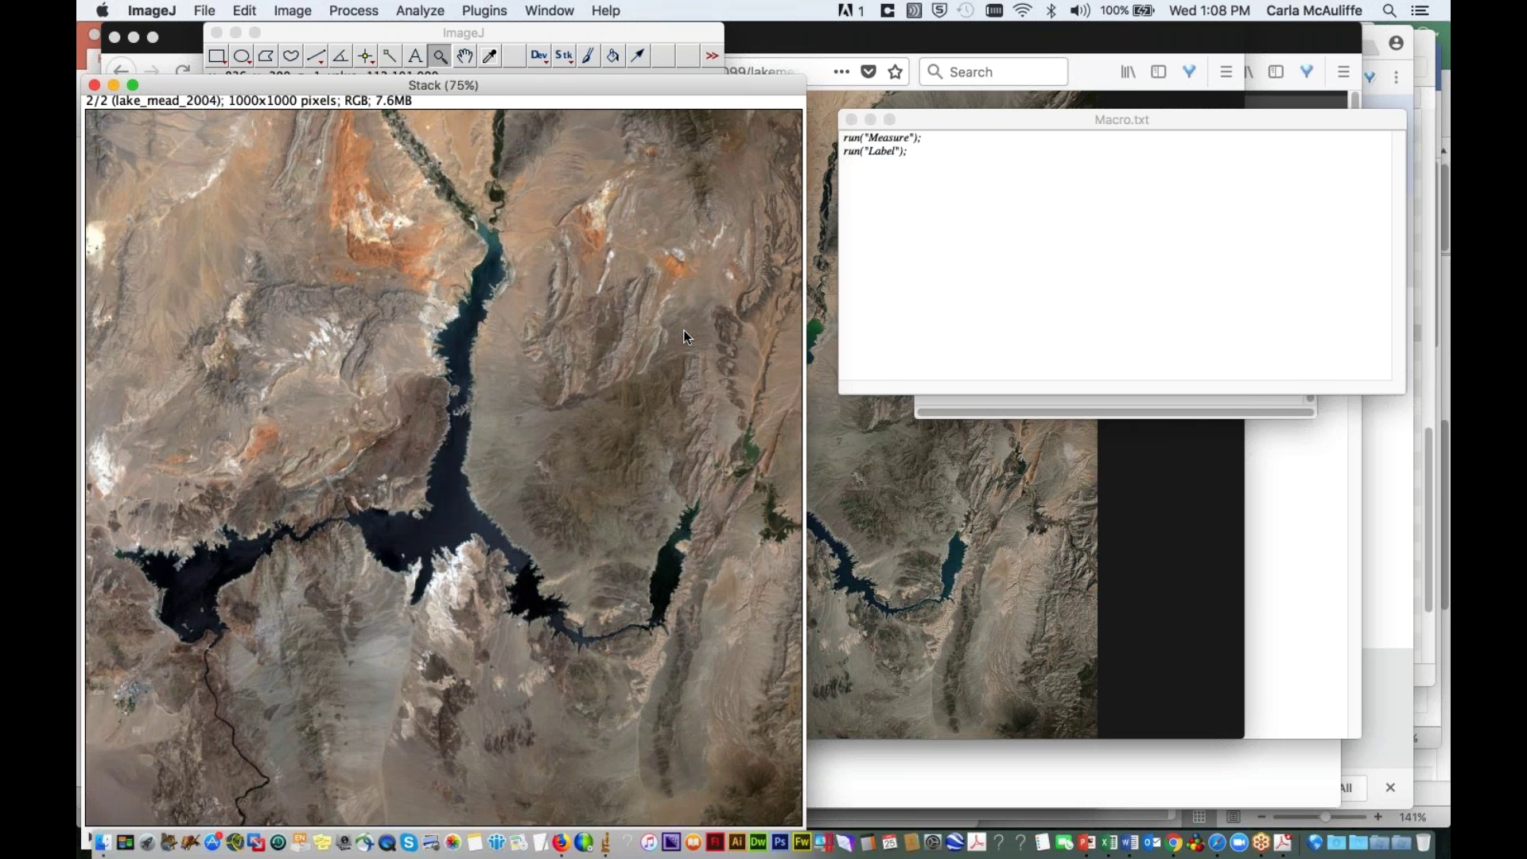
pyautogui.scroll(1, 684, 331)
pyautogui.scroll(-1, 684, 331)
pyautogui.scroll(1, 684, 331)
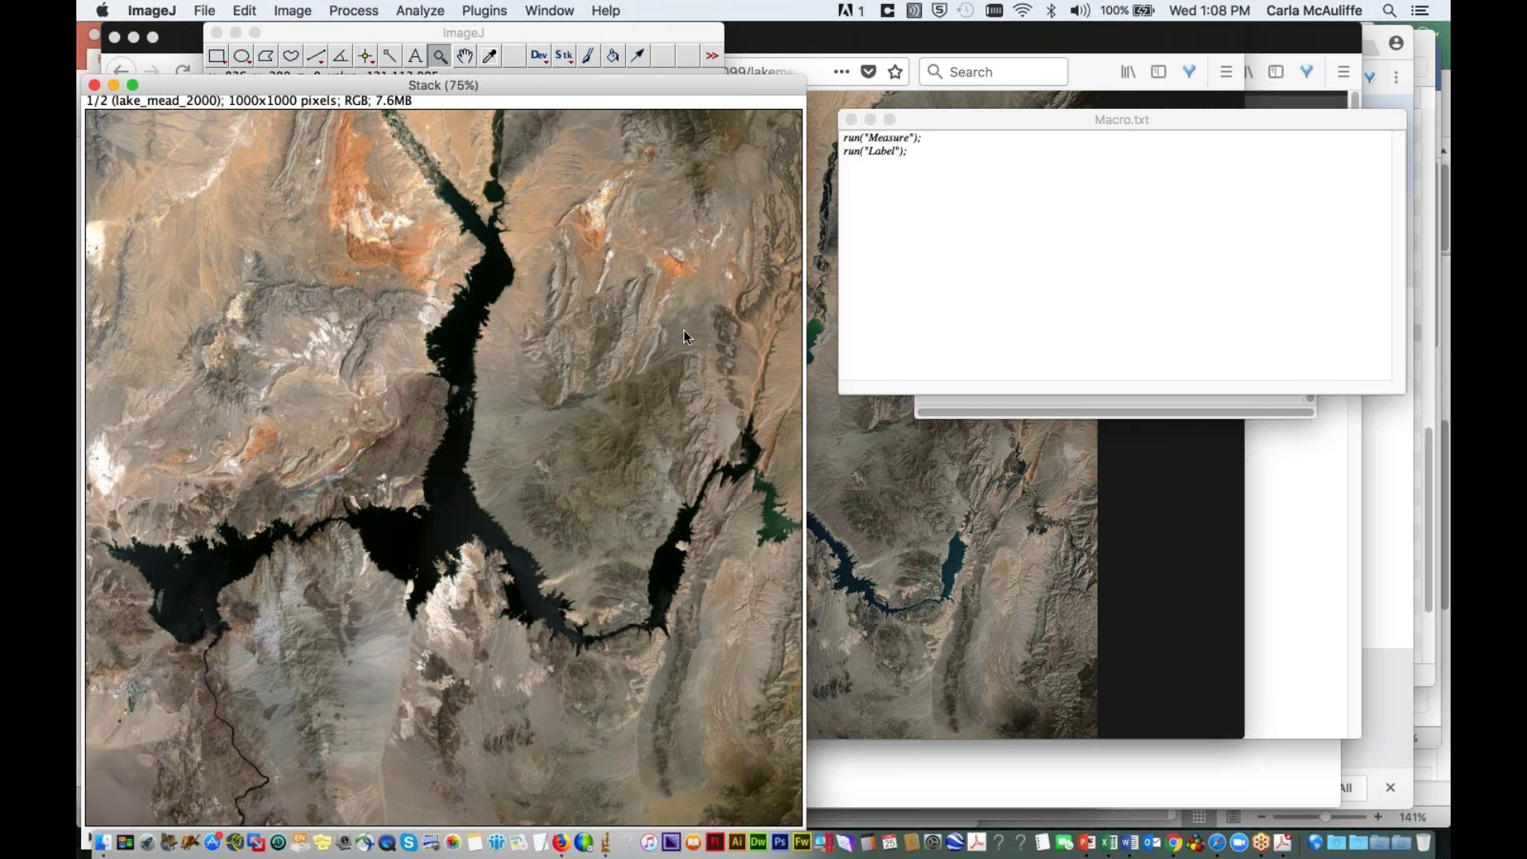
pyautogui.scroll(-1, 684, 331)
pyautogui.scroll(1, 684, 331)
pyautogui.scroll(-1, 683, 330)
pyautogui.scroll(1, 683, 331)
pyautogui.scroll(-1, 684, 330)
pyautogui.scroll(1, 684, 331)
pyautogui.scroll(-1, 684, 331)
pyautogui.scroll(1, 684, 330)
pyautogui.scroll(-1, 684, 331)
pyautogui.scroll(1, 684, 331)
pyautogui.scroll(-1, 684, 331)
pyautogui.scroll(1, 684, 330)
pyautogui.scroll(-1, 663, 316)
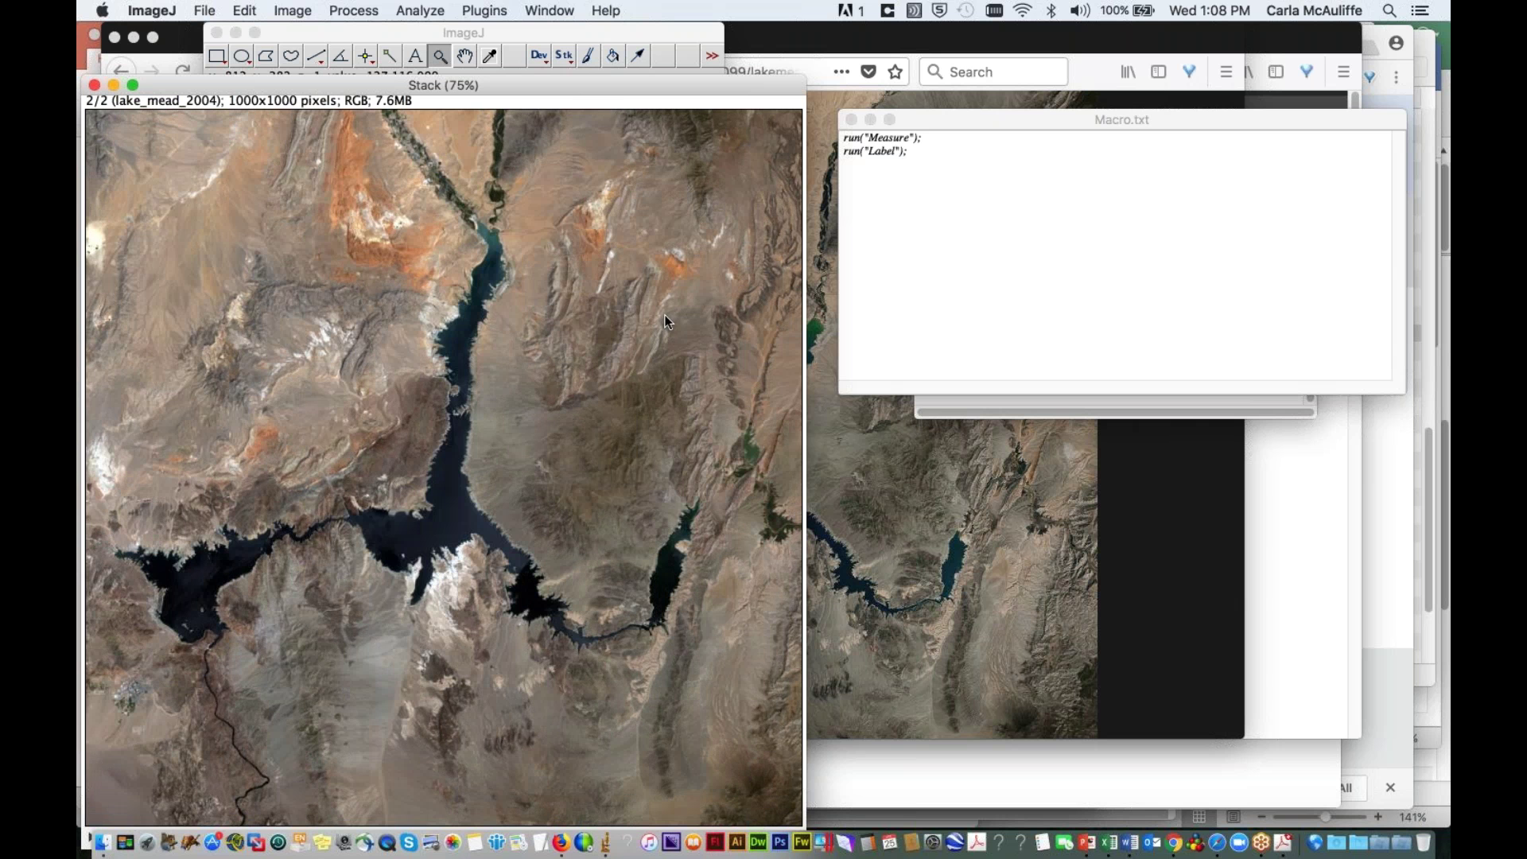
pyautogui.scroll(1, 665, 311)
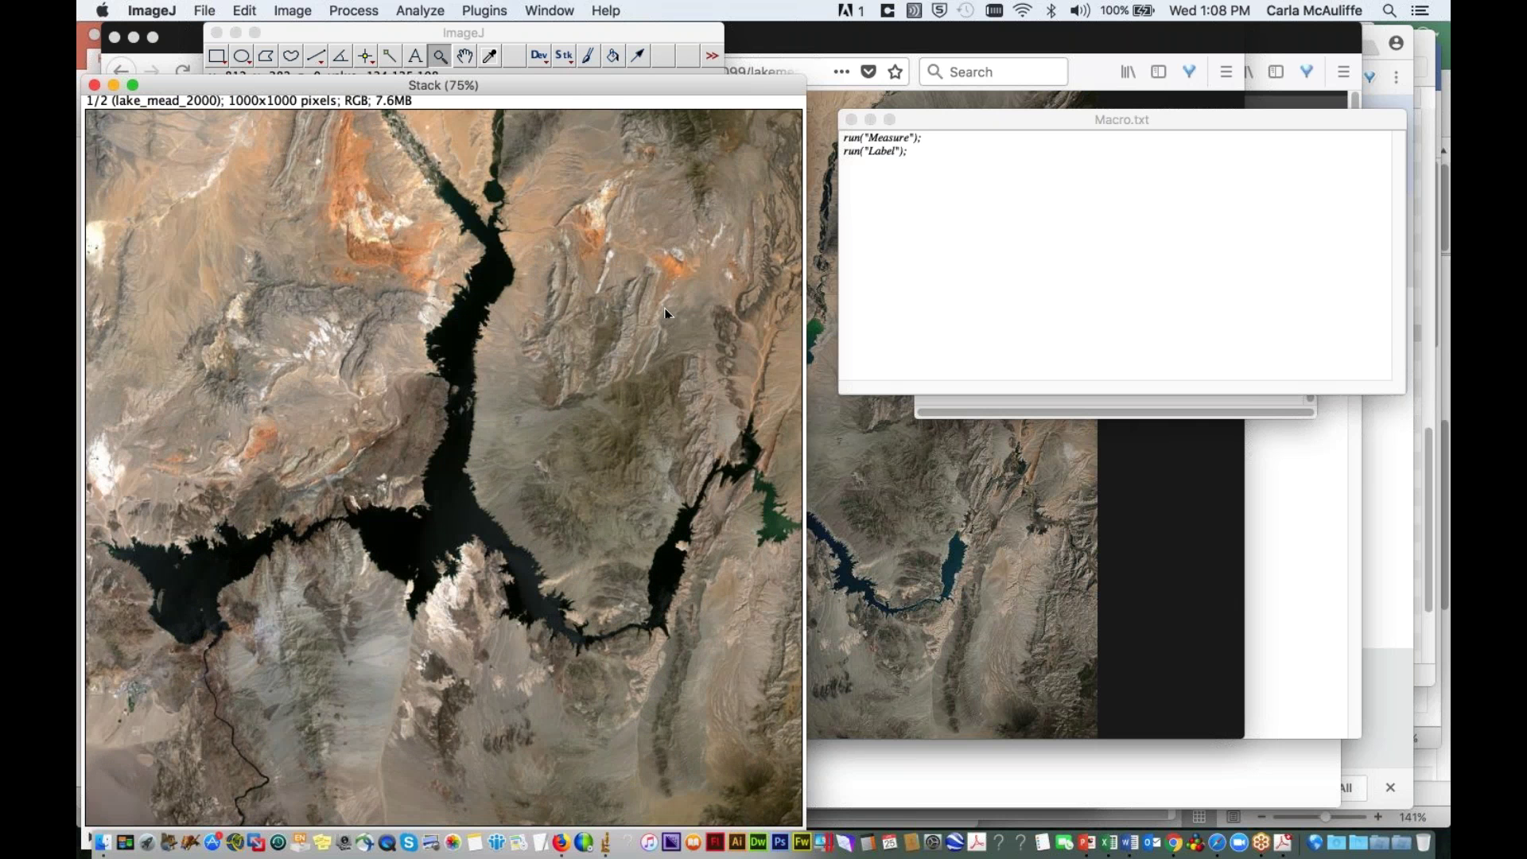
pyautogui.scroll(-1, 667, 316)
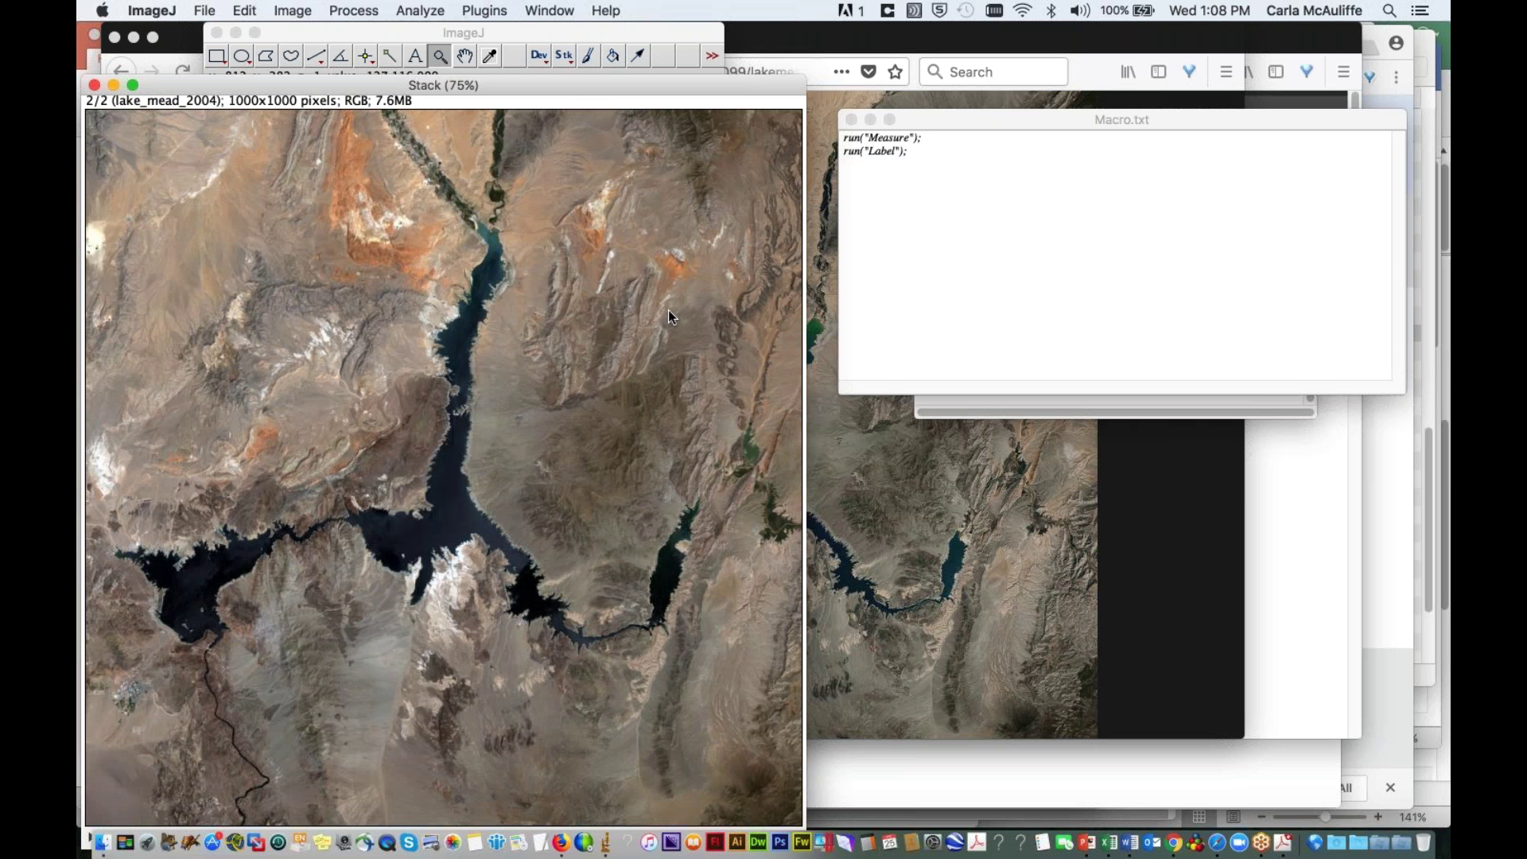
pyautogui.scroll(1, 670, 315)
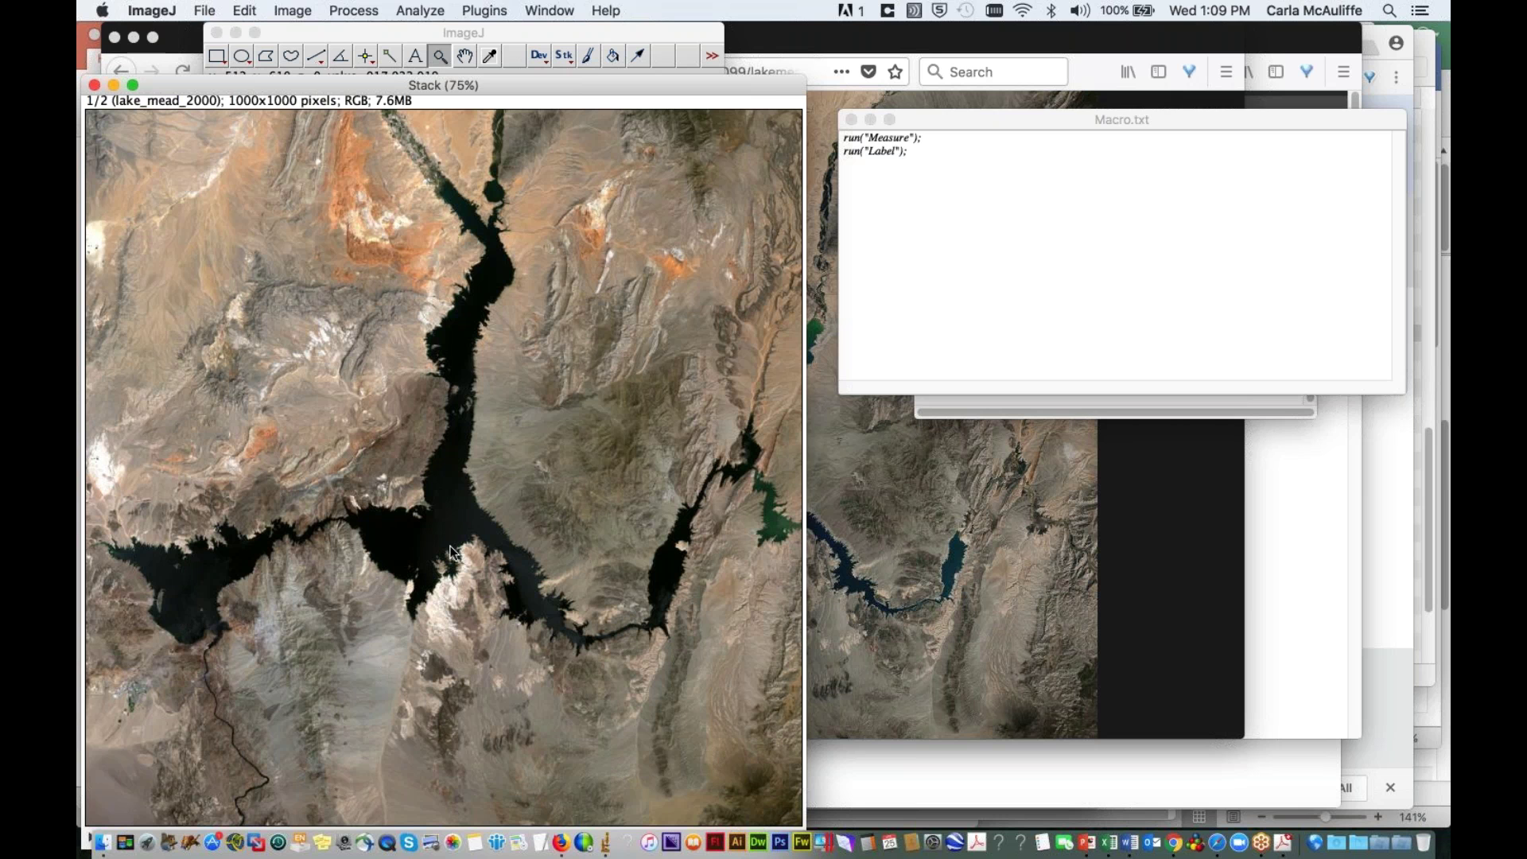
# Step: Draw a straight reference line across Lake Mead's western arm
pyautogui.click(317, 56)
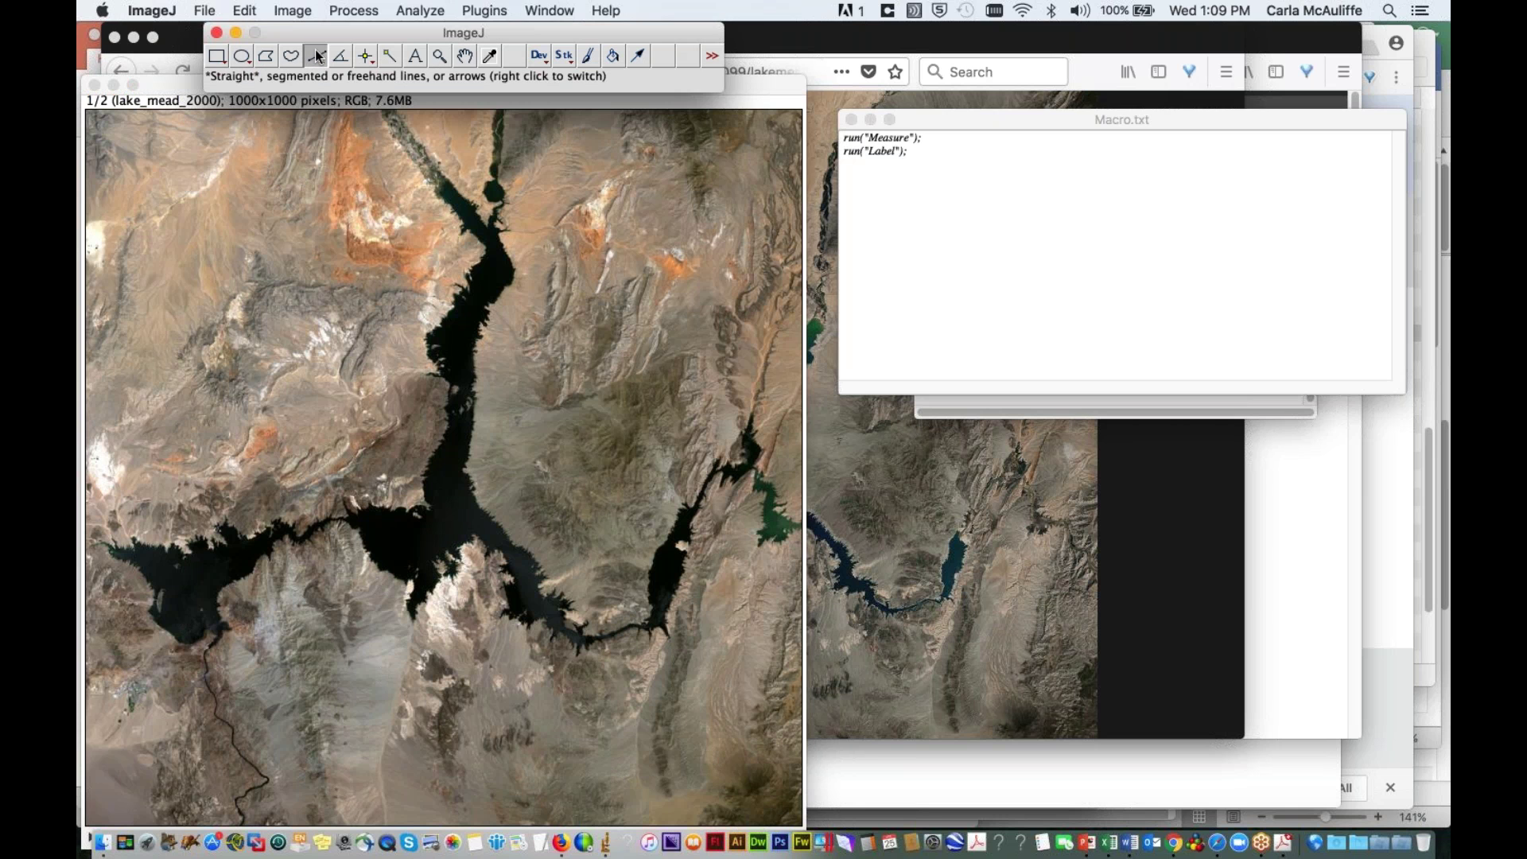
pyautogui.click(203, 604)
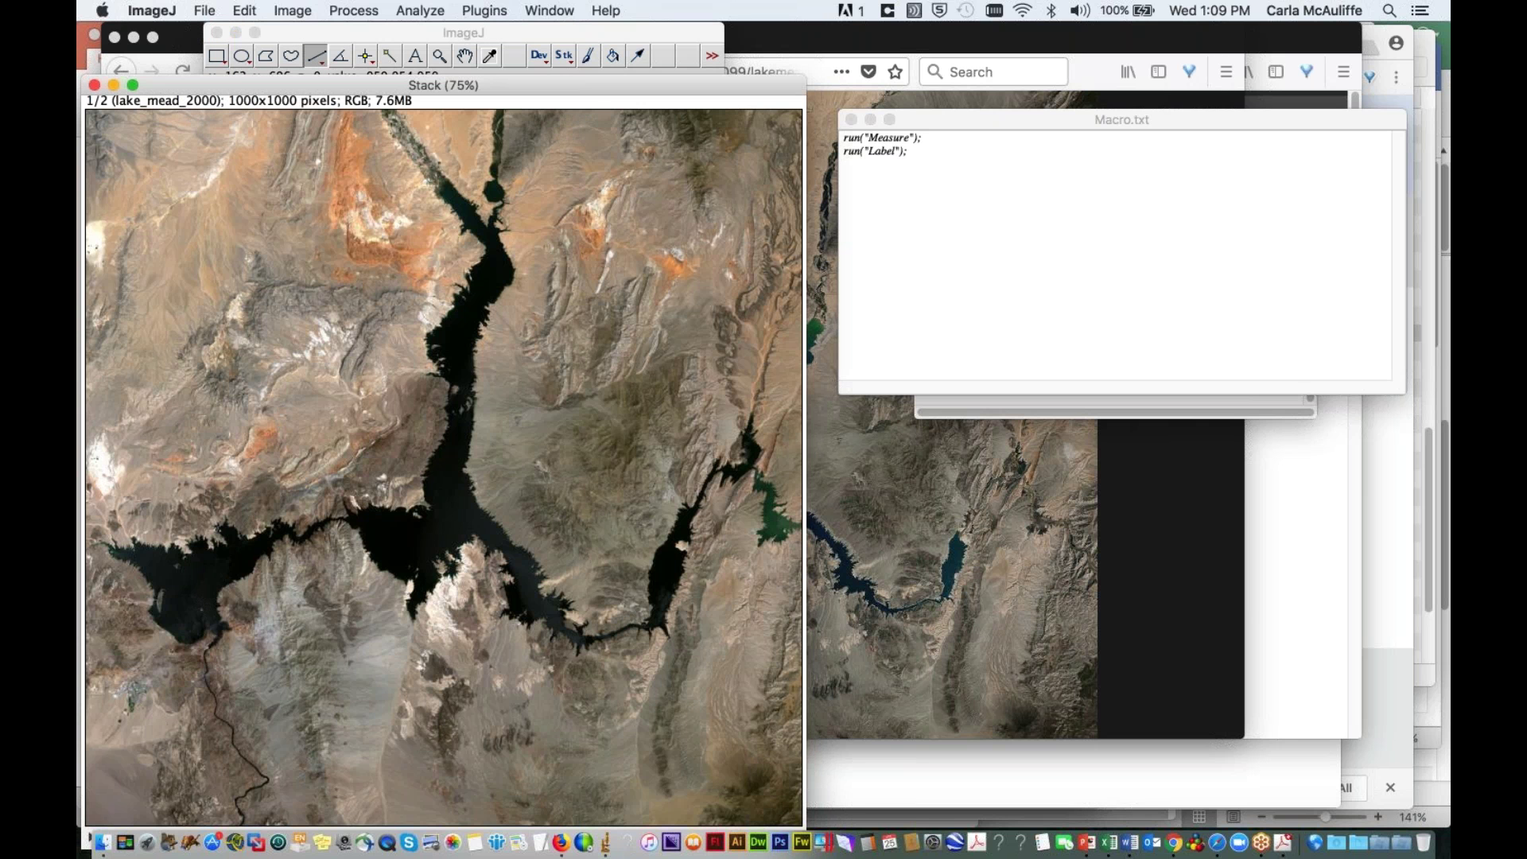
pyautogui.moveTo(203, 607); pyautogui.dragTo(416, 574)
# Step: Set the scale with known distance 25.4 and unit km, applied globally
pyautogui.click(427, 11)
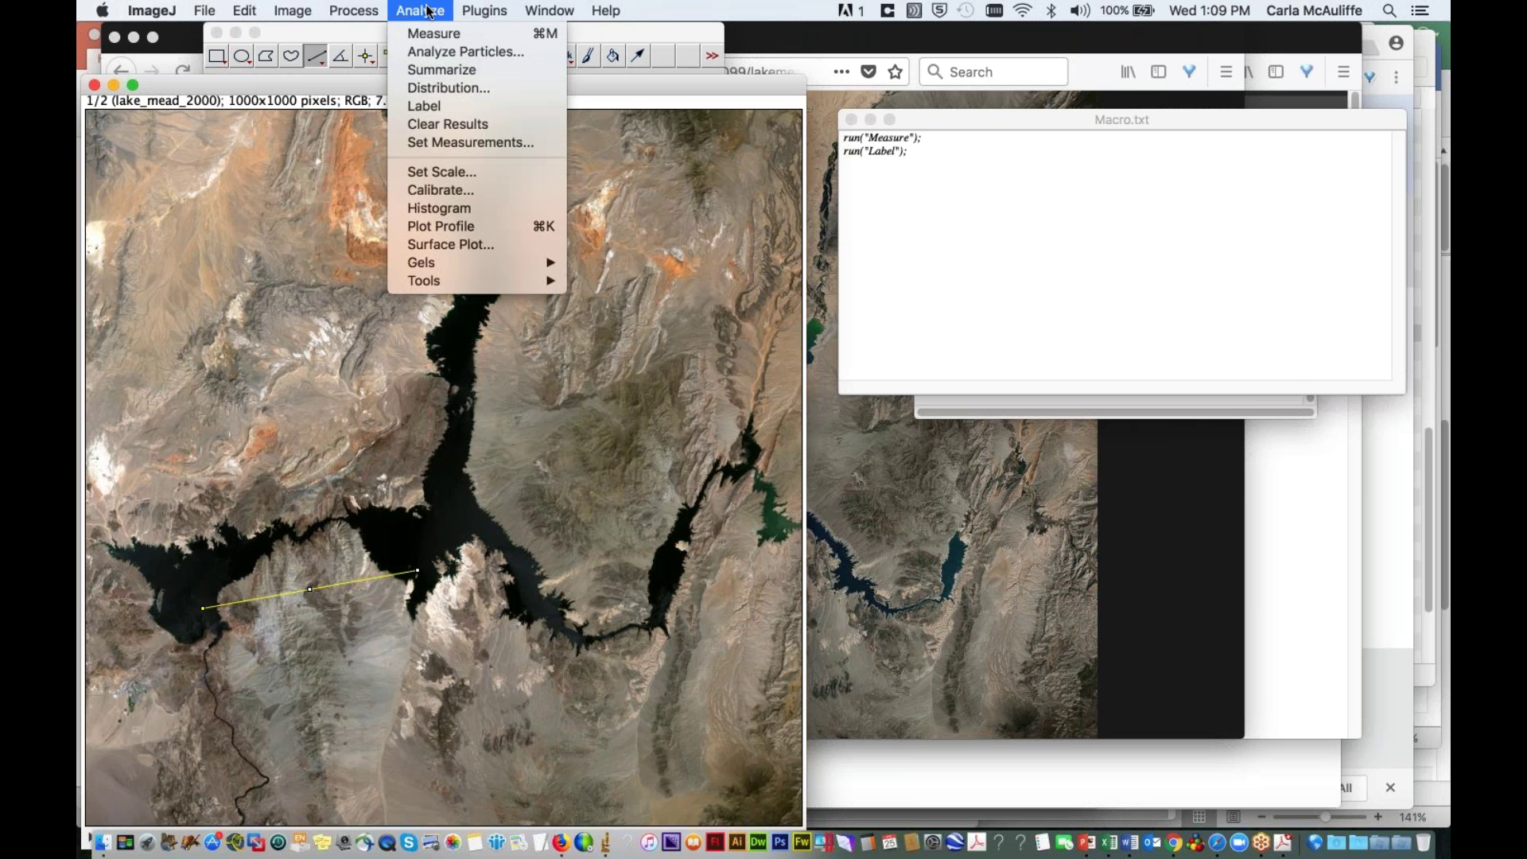
pyautogui.click(426, 171)
pyautogui.click(823, 224)
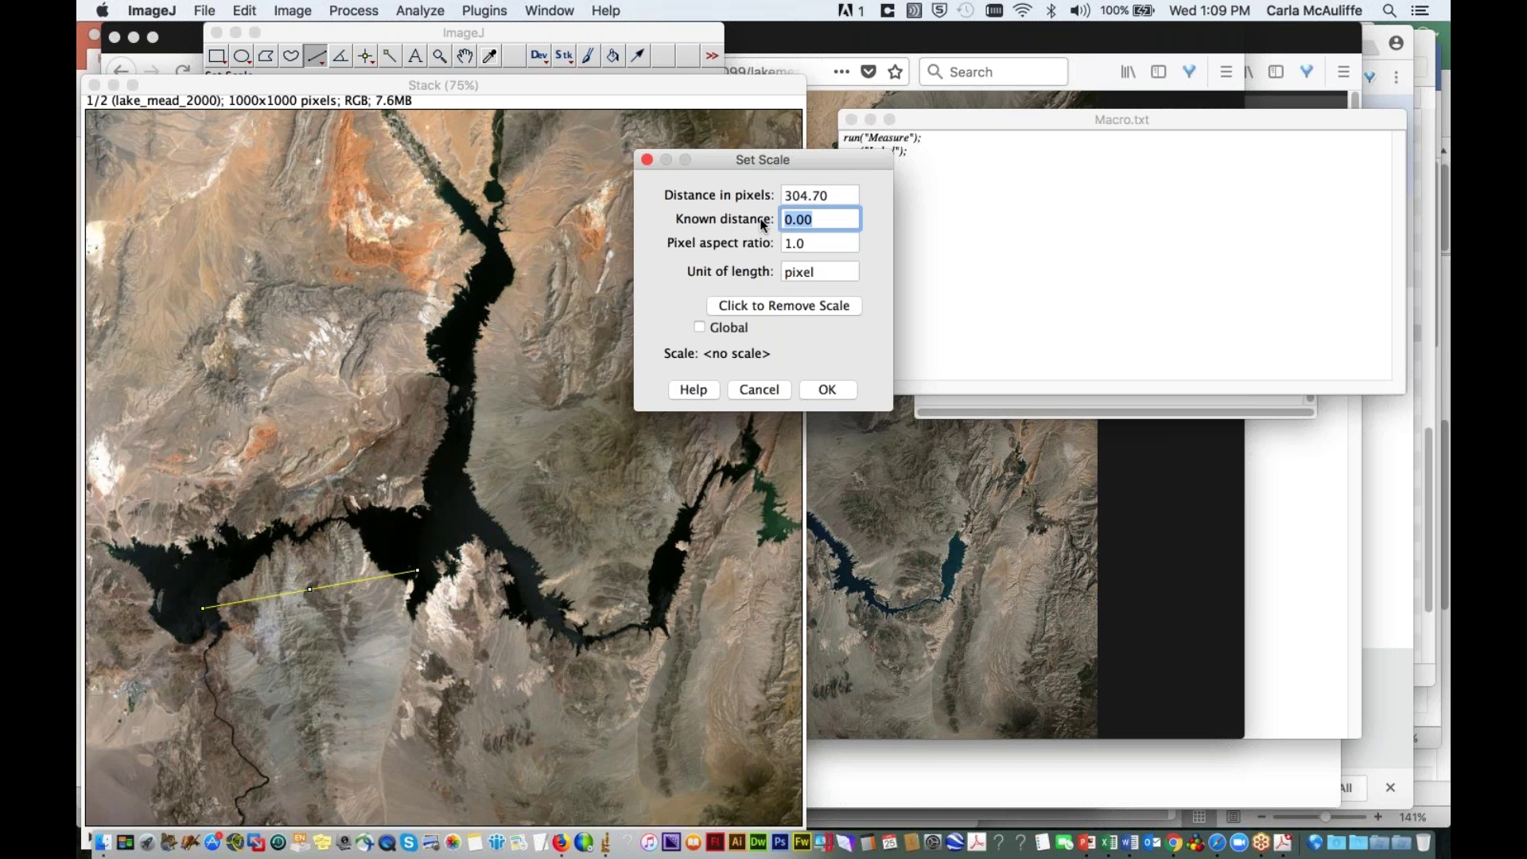
pyautogui.write('25.4')
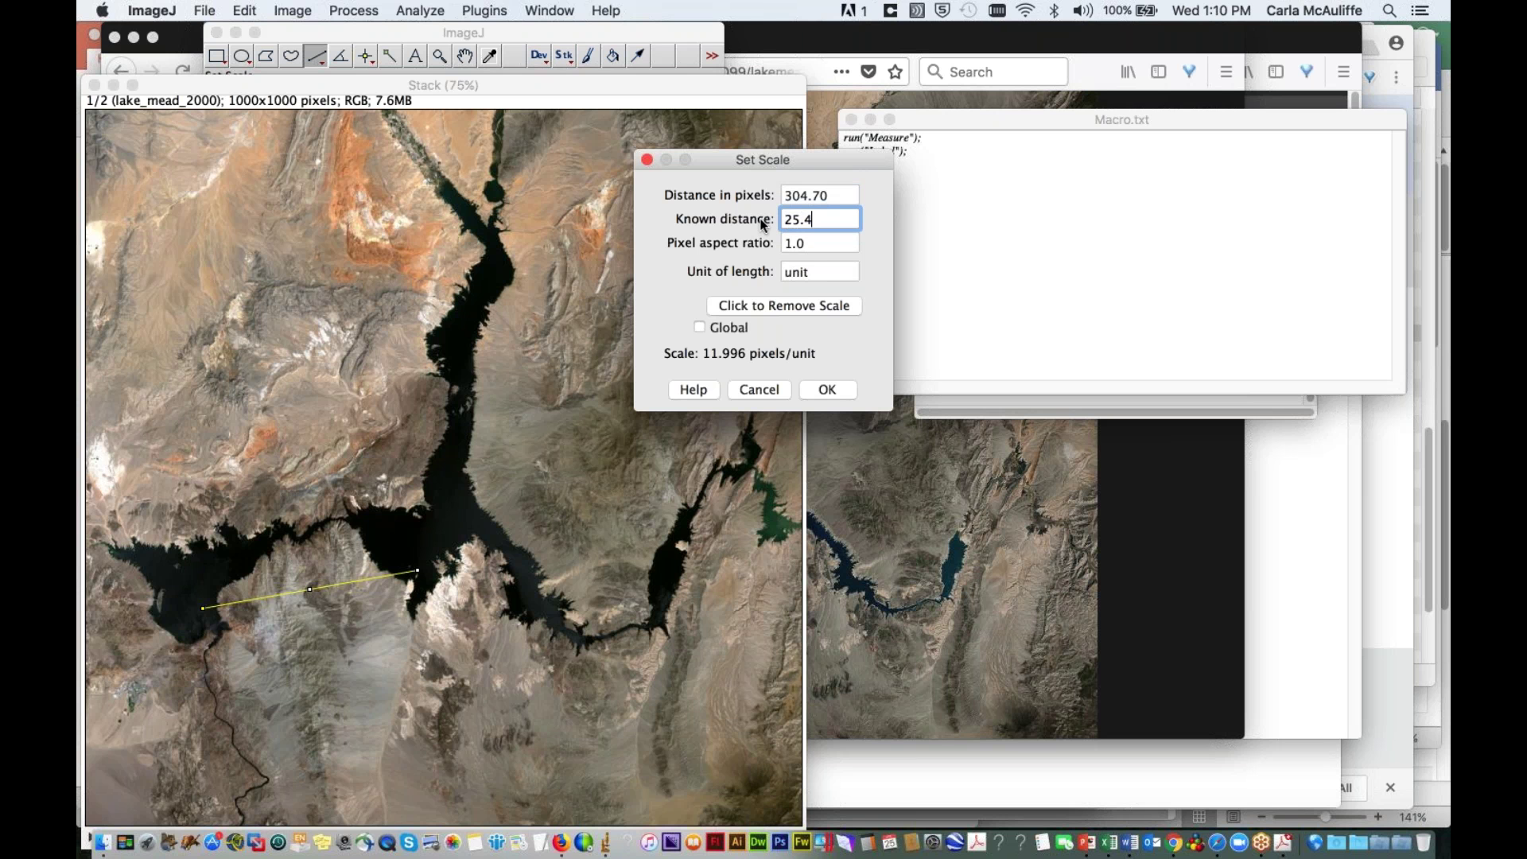
pyautogui.click(818, 277)
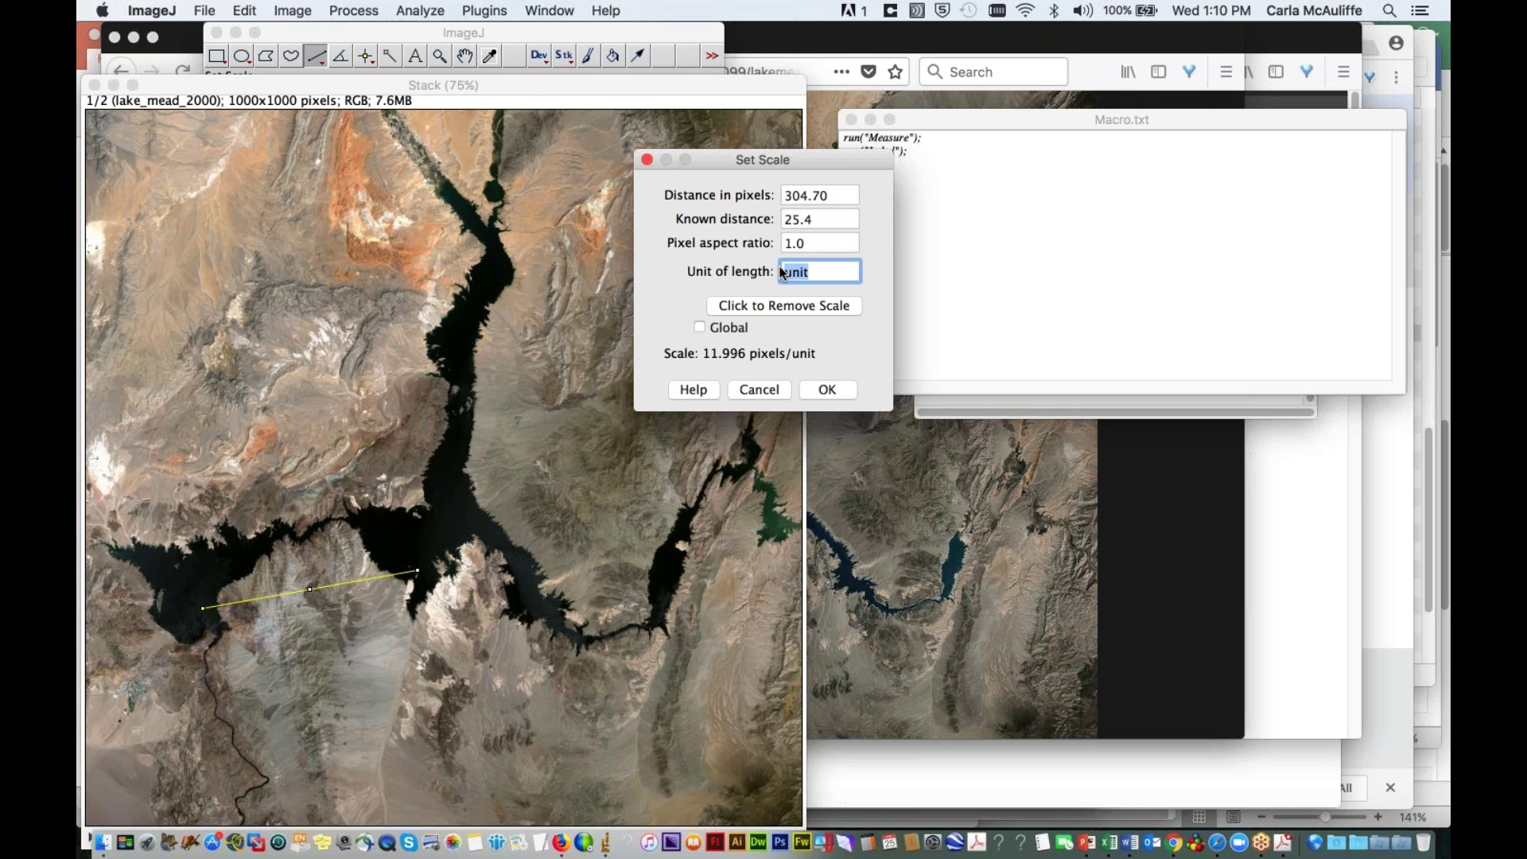
pyautogui.write('km')
pyautogui.click(699, 326)
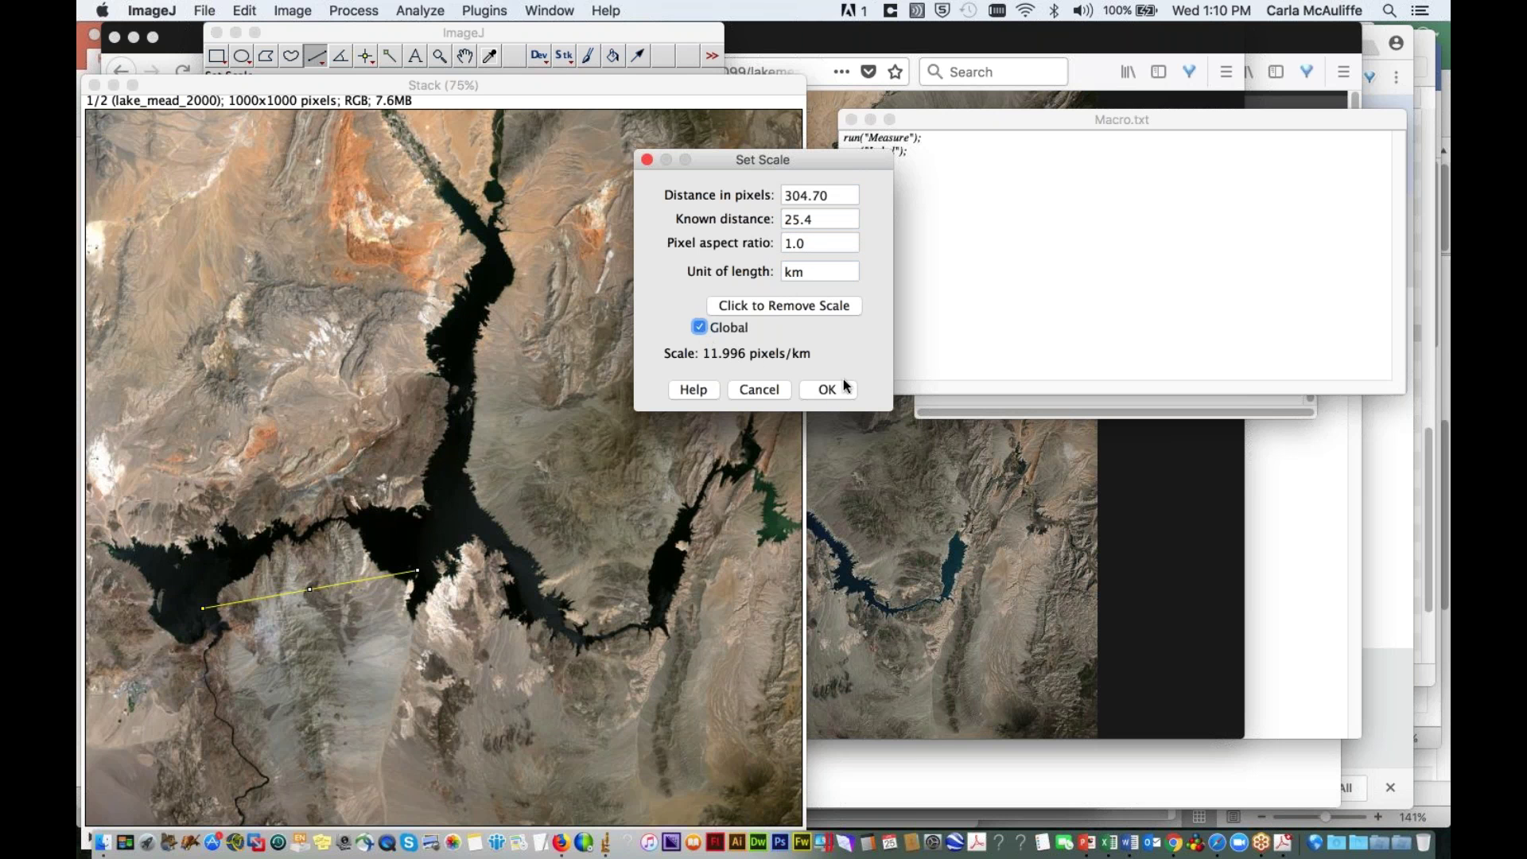
pyautogui.click(834, 388)
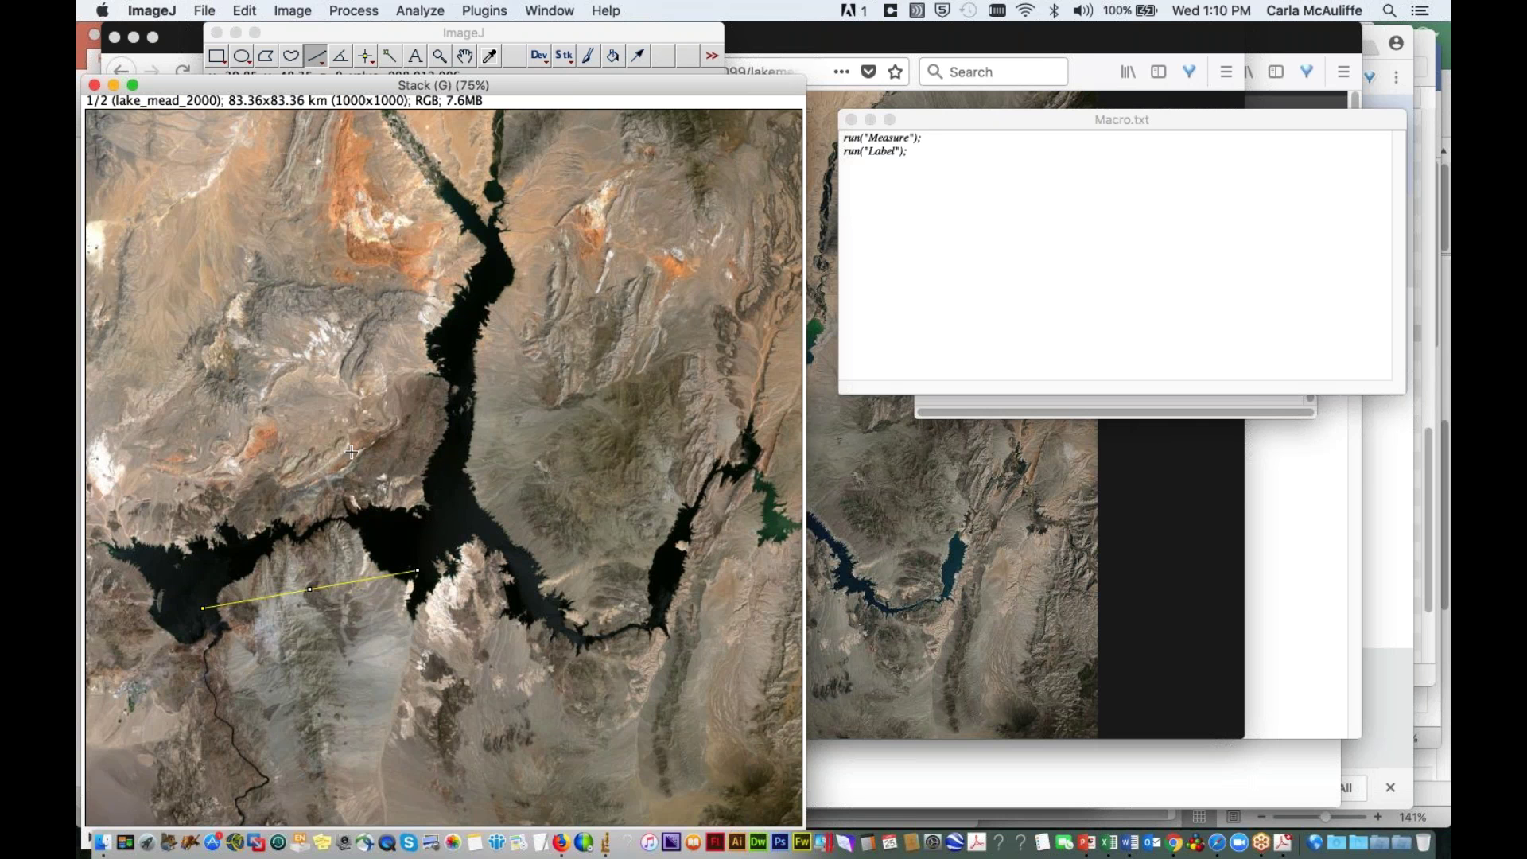
# Step: Clear the line and select the Wand tool with Legacy mode and tolerance 20
pyautogui.click(287, 349)
pyautogui.click(316, 46)
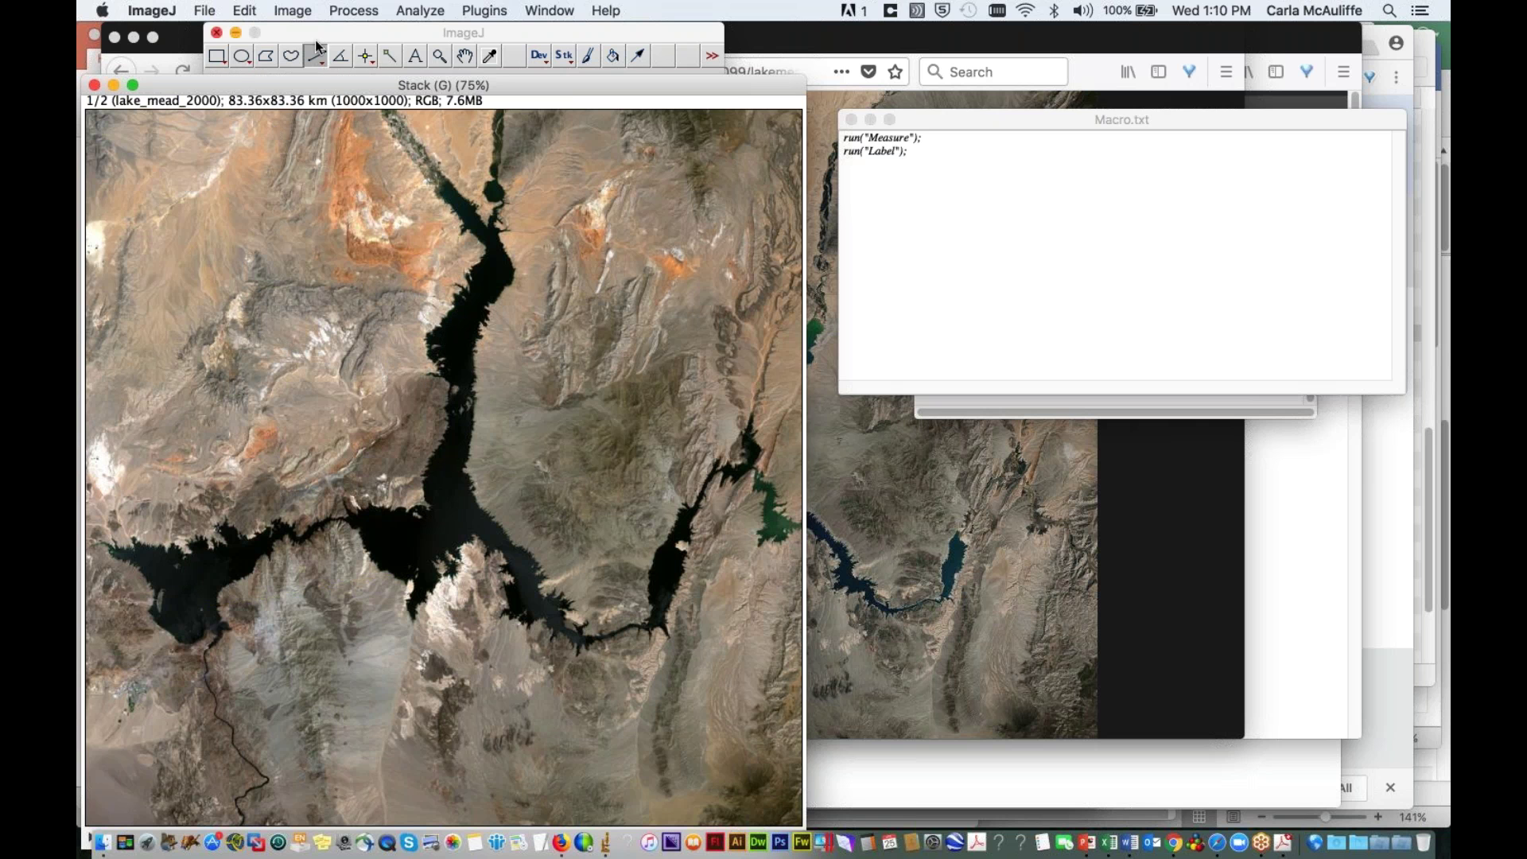
pyautogui.click(389, 58)
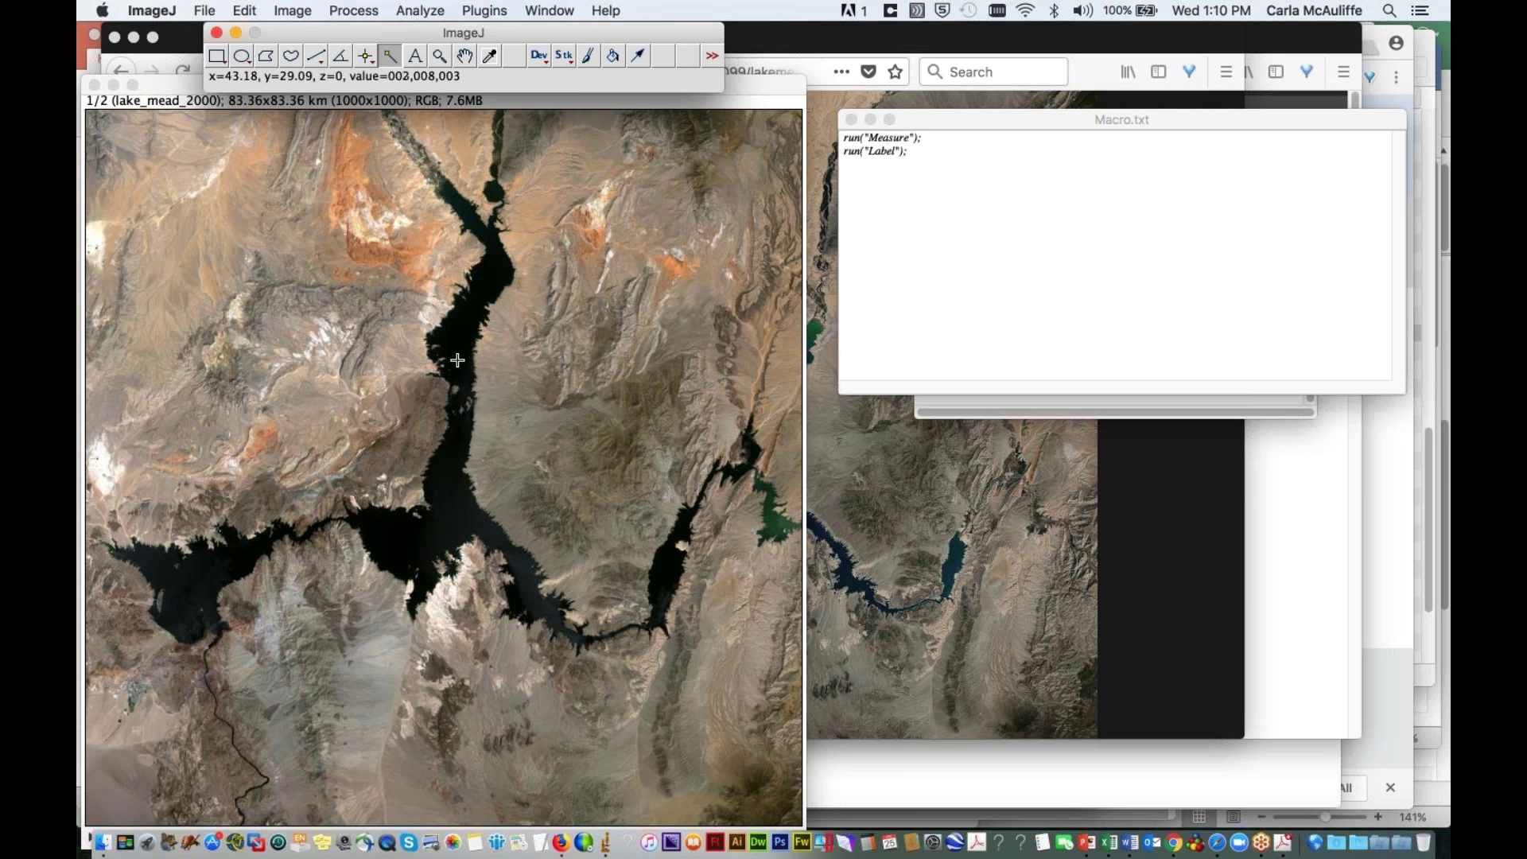
pyautogui.doubleClick(390, 58)
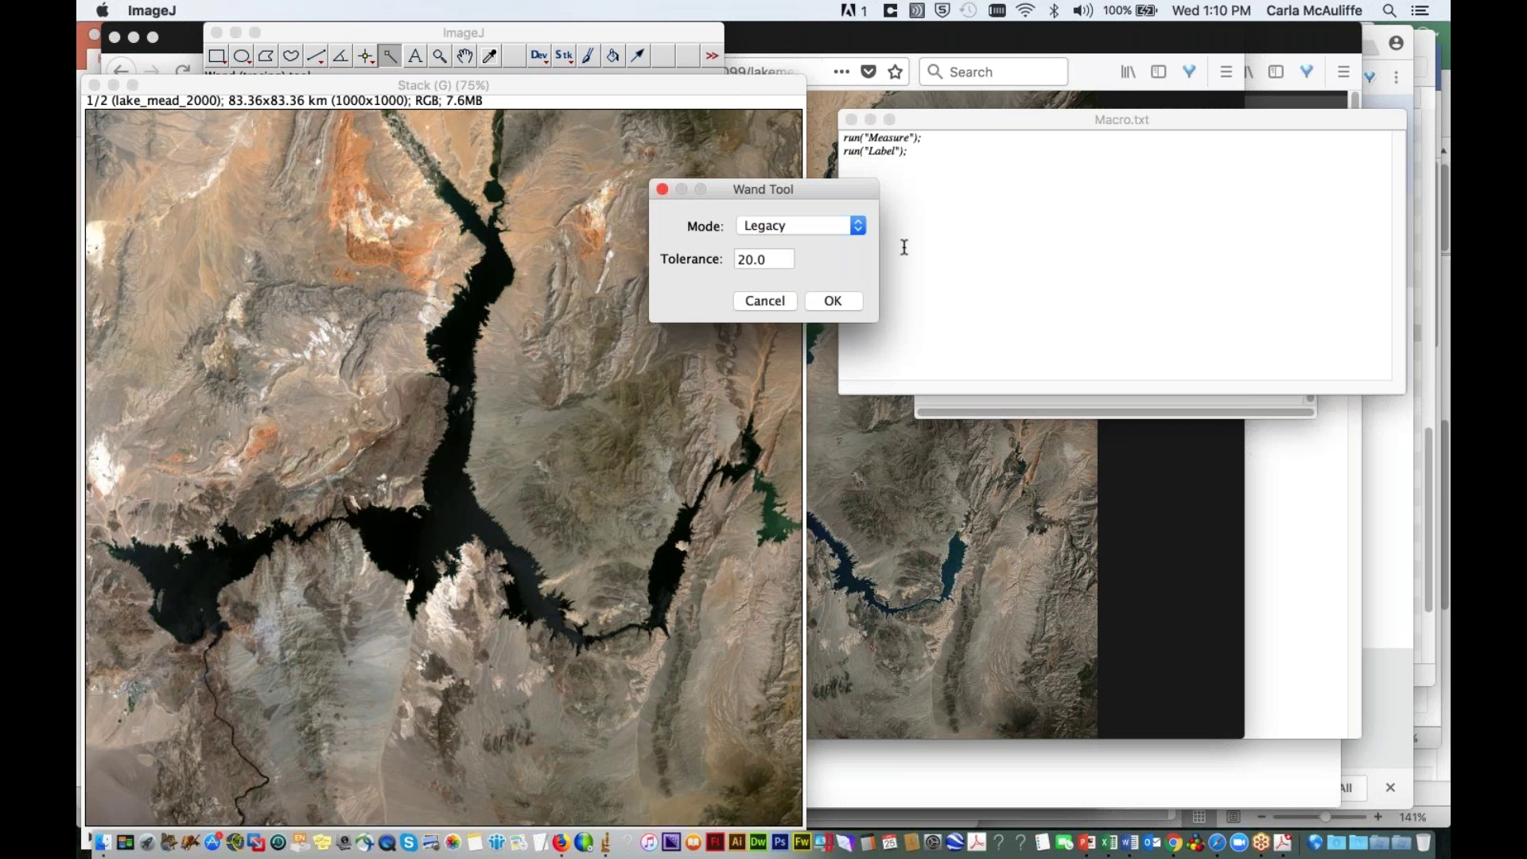
pyautogui.click(816, 302)
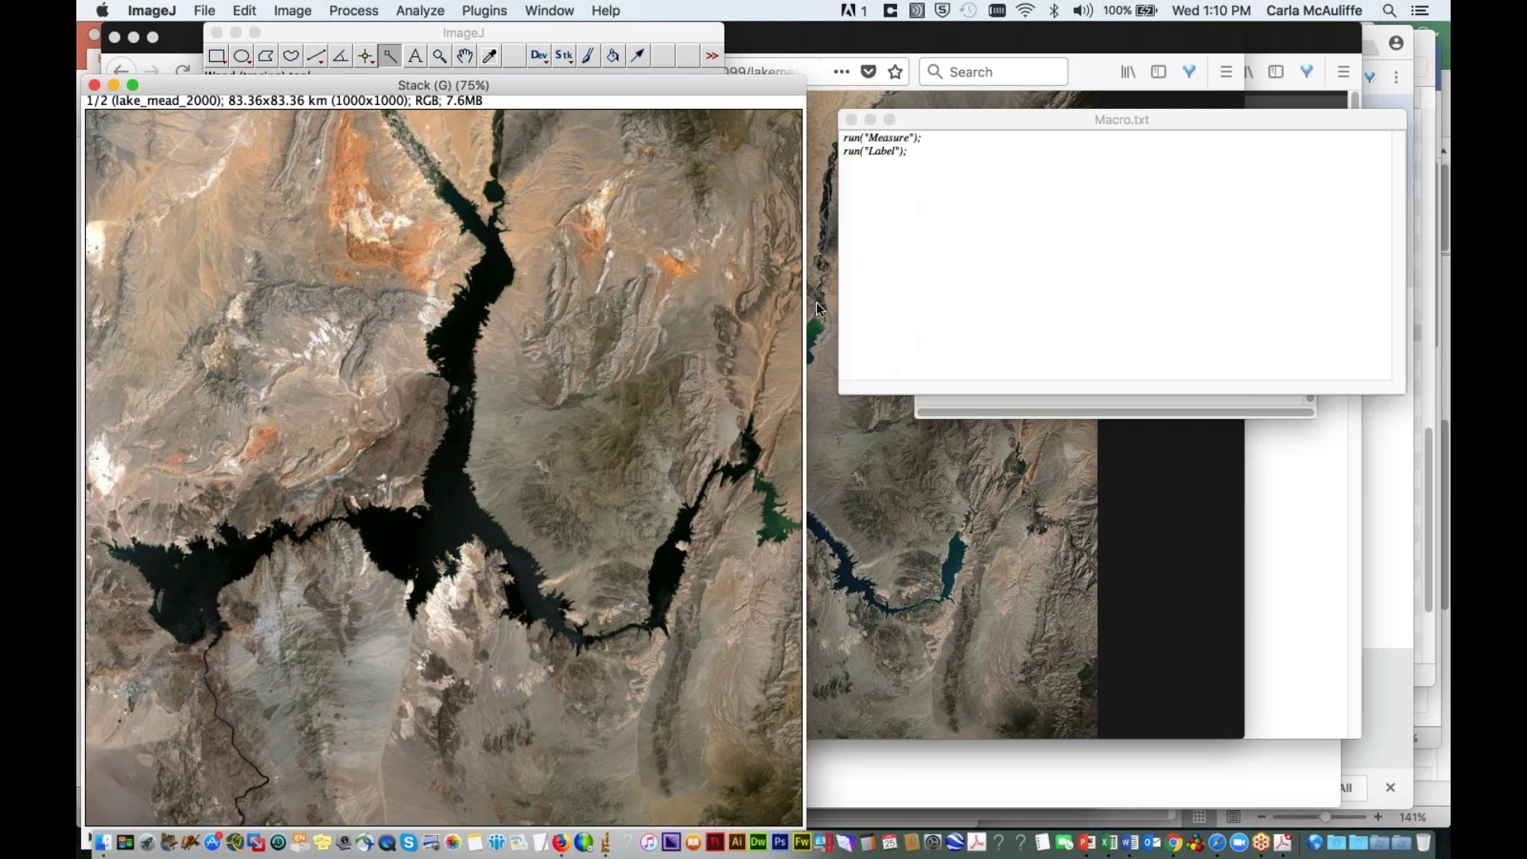
# Step: Trace the 2000 lake's main water, western lobe, eastern channels and small inlet
pyautogui.click(391, 57)
pyautogui.click(397, 530)
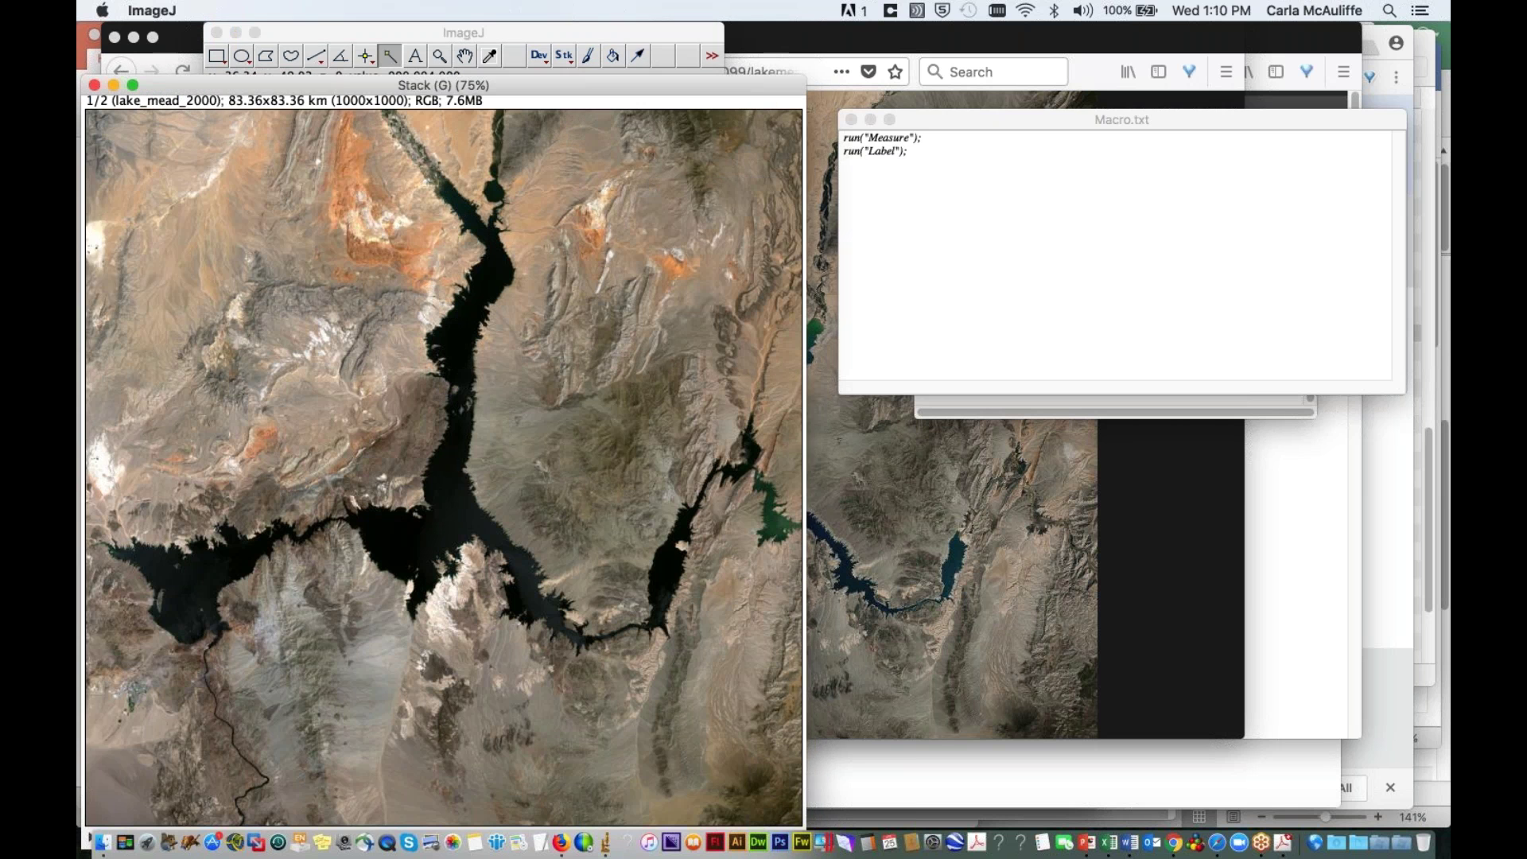
pyautogui.click(398, 530)
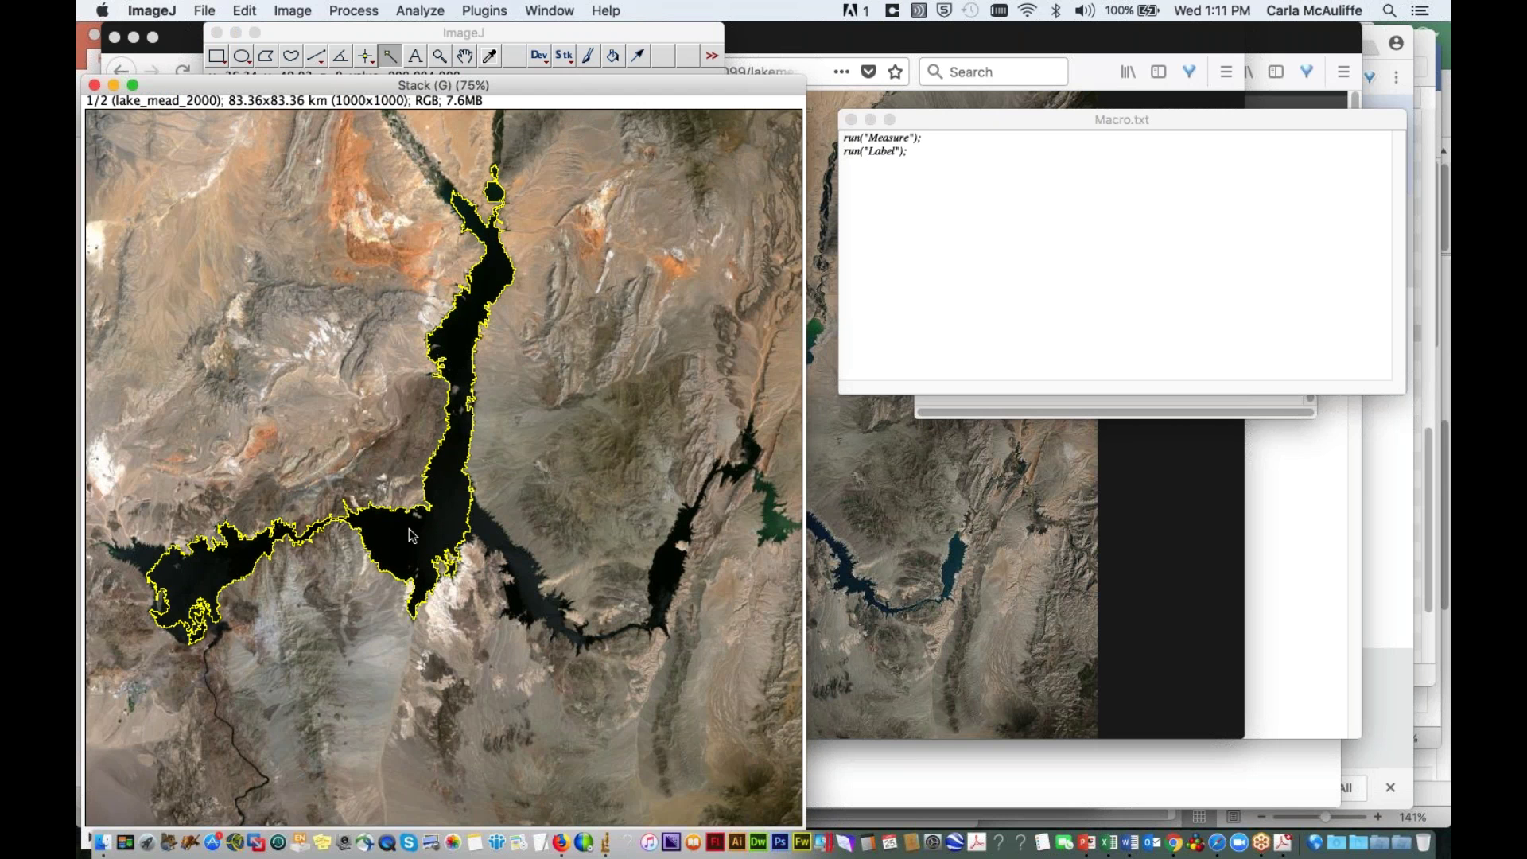
pyautogui.click(141, 555)
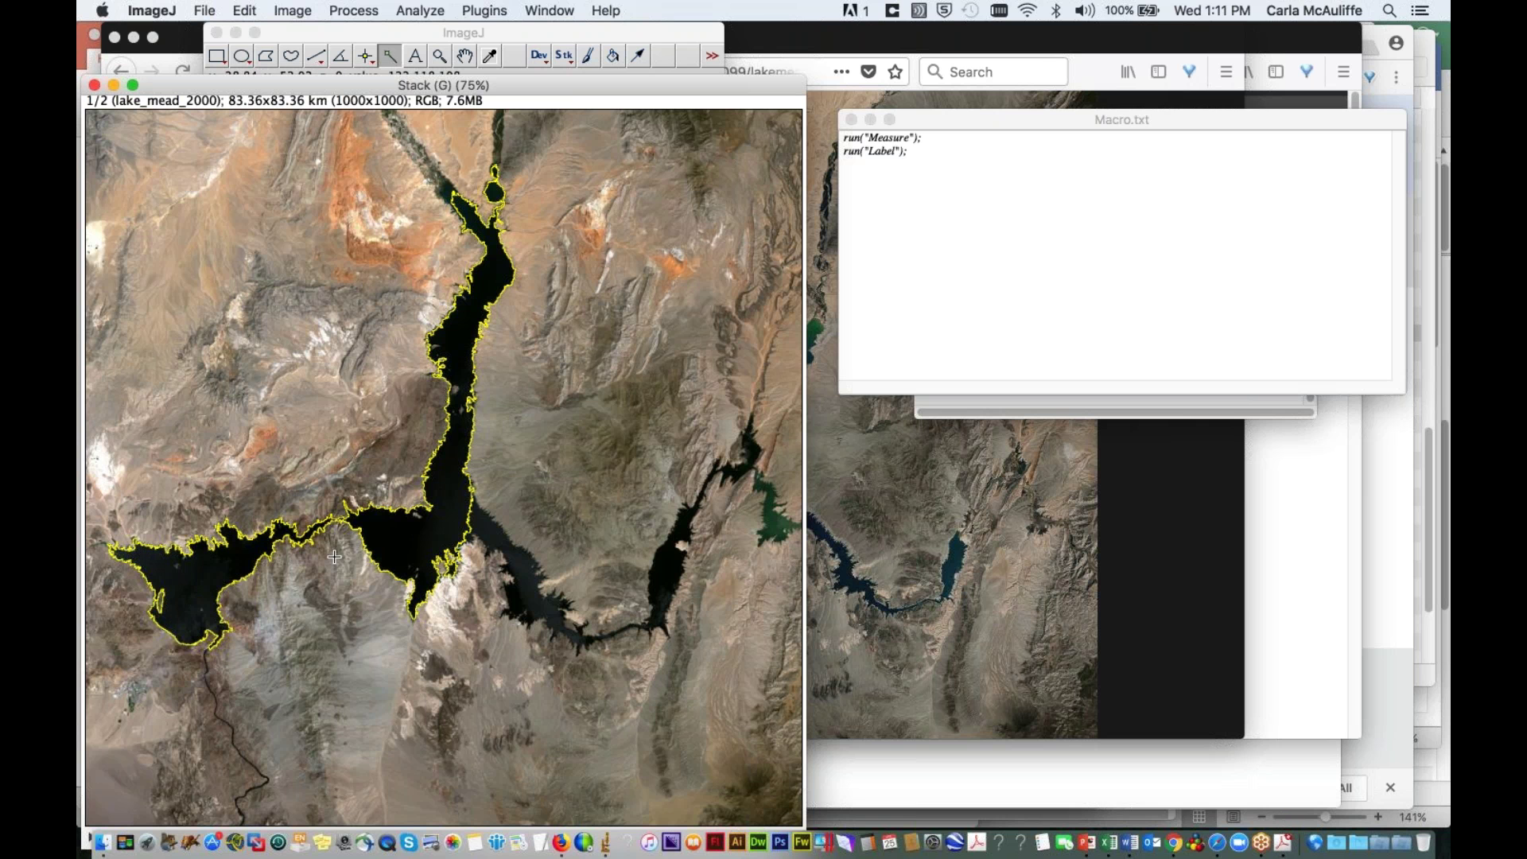
pyautogui.click(478, 527)
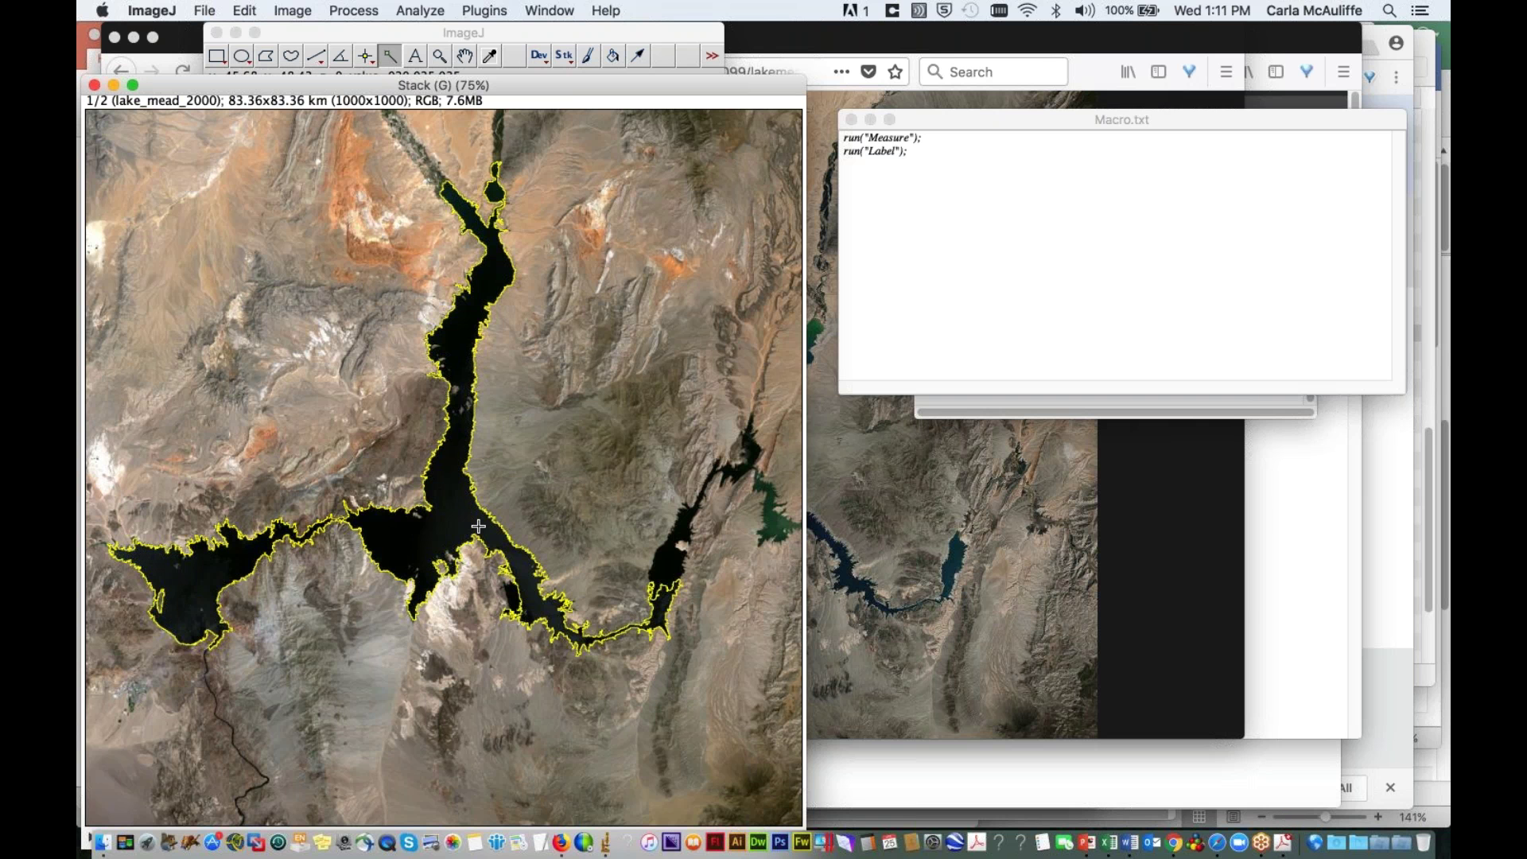
pyautogui.click(512, 592)
pyautogui.click(663, 567)
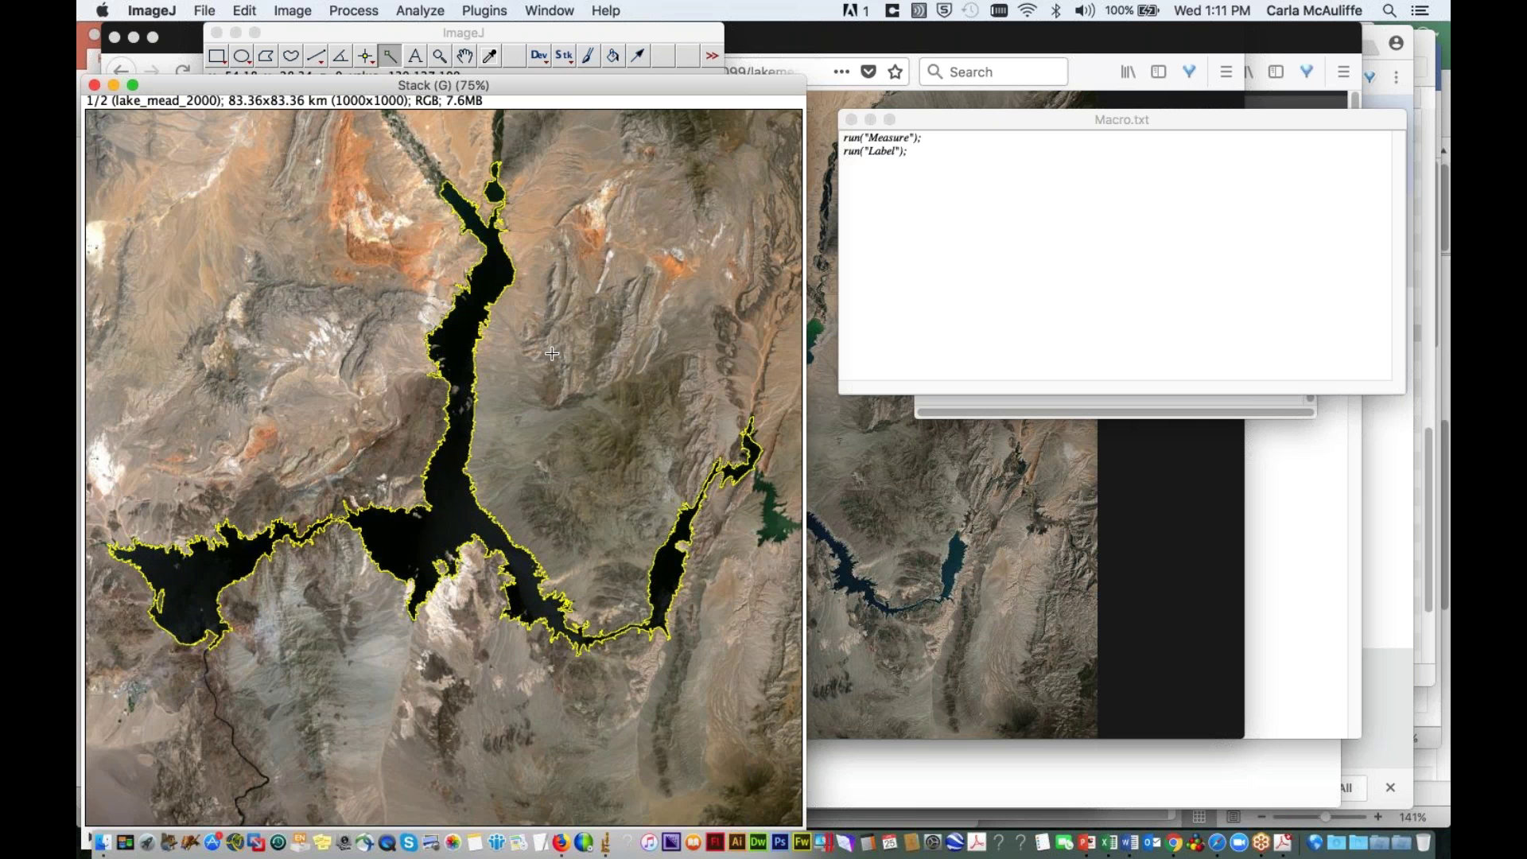
# Step: Measure the outlined 2000 lake area and bring the Results table forward
pyautogui.click(410, 11)
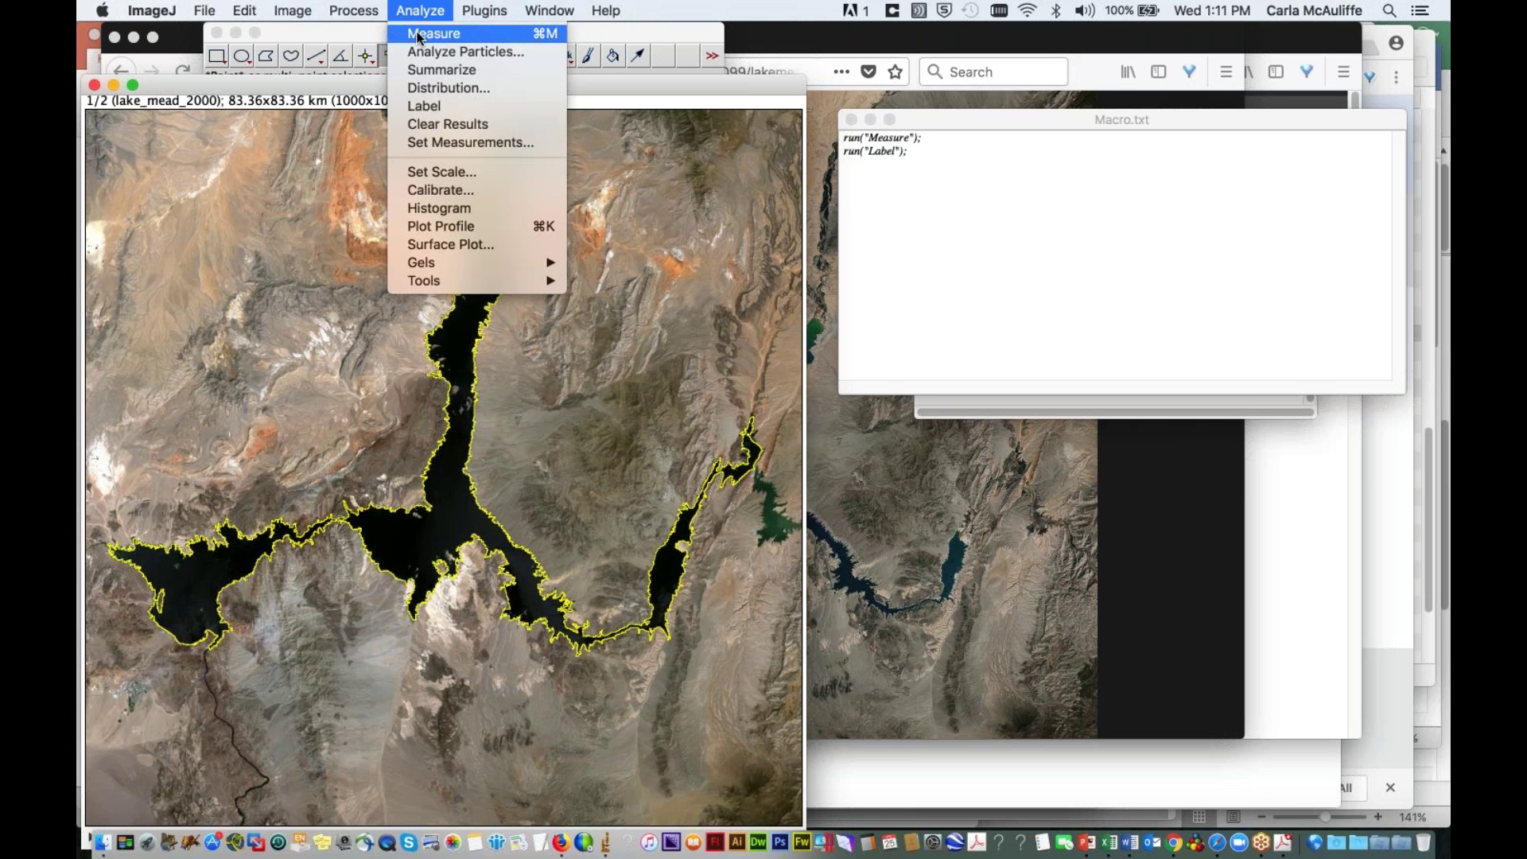
pyautogui.click(416, 35)
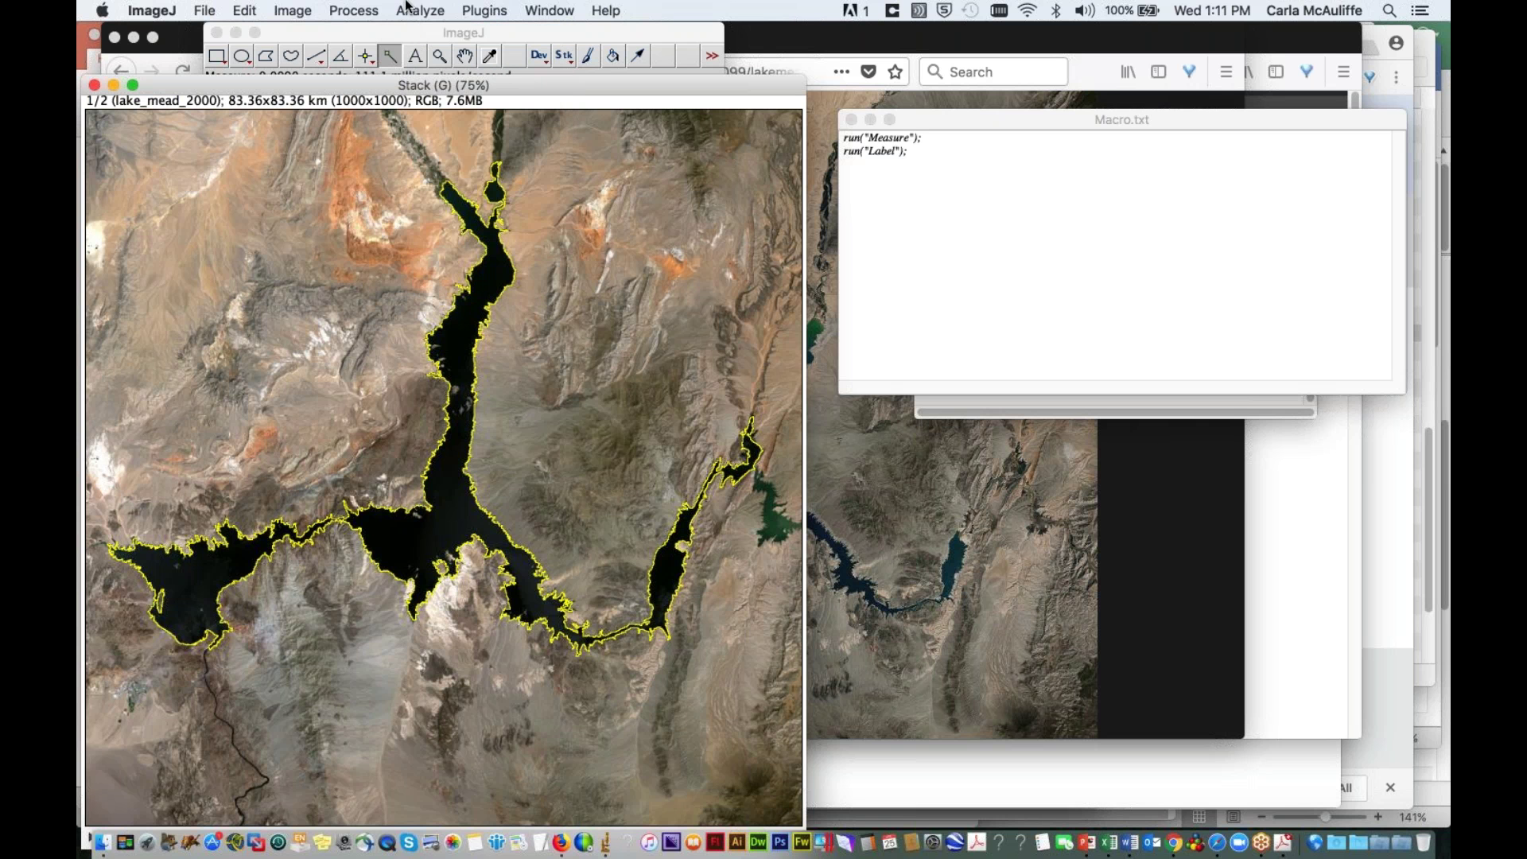
pyautogui.click(411, 11)
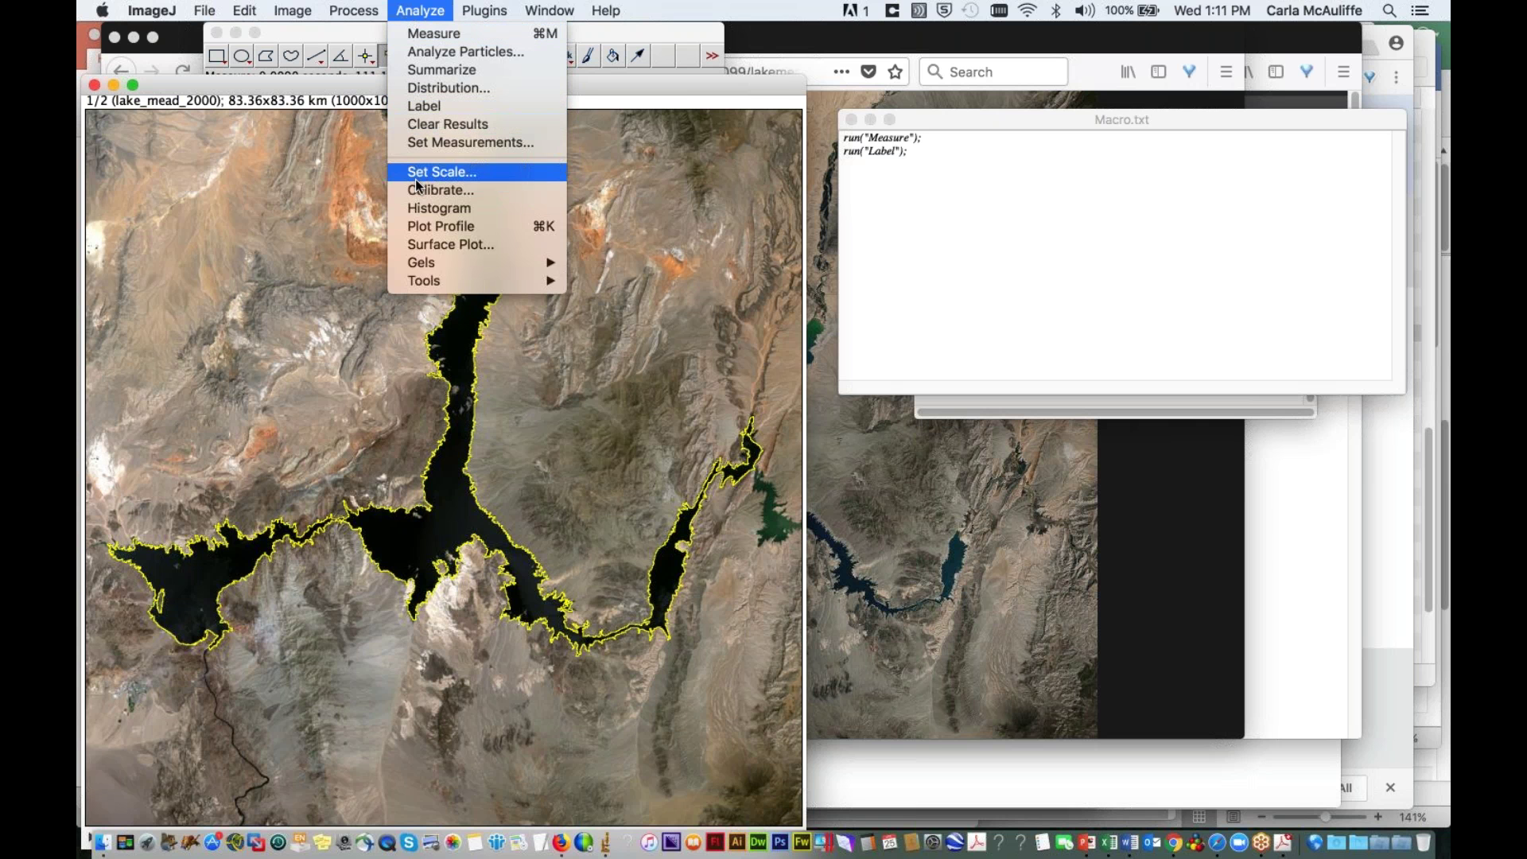
pyautogui.click(420, 11)
pyautogui.click(545, 11)
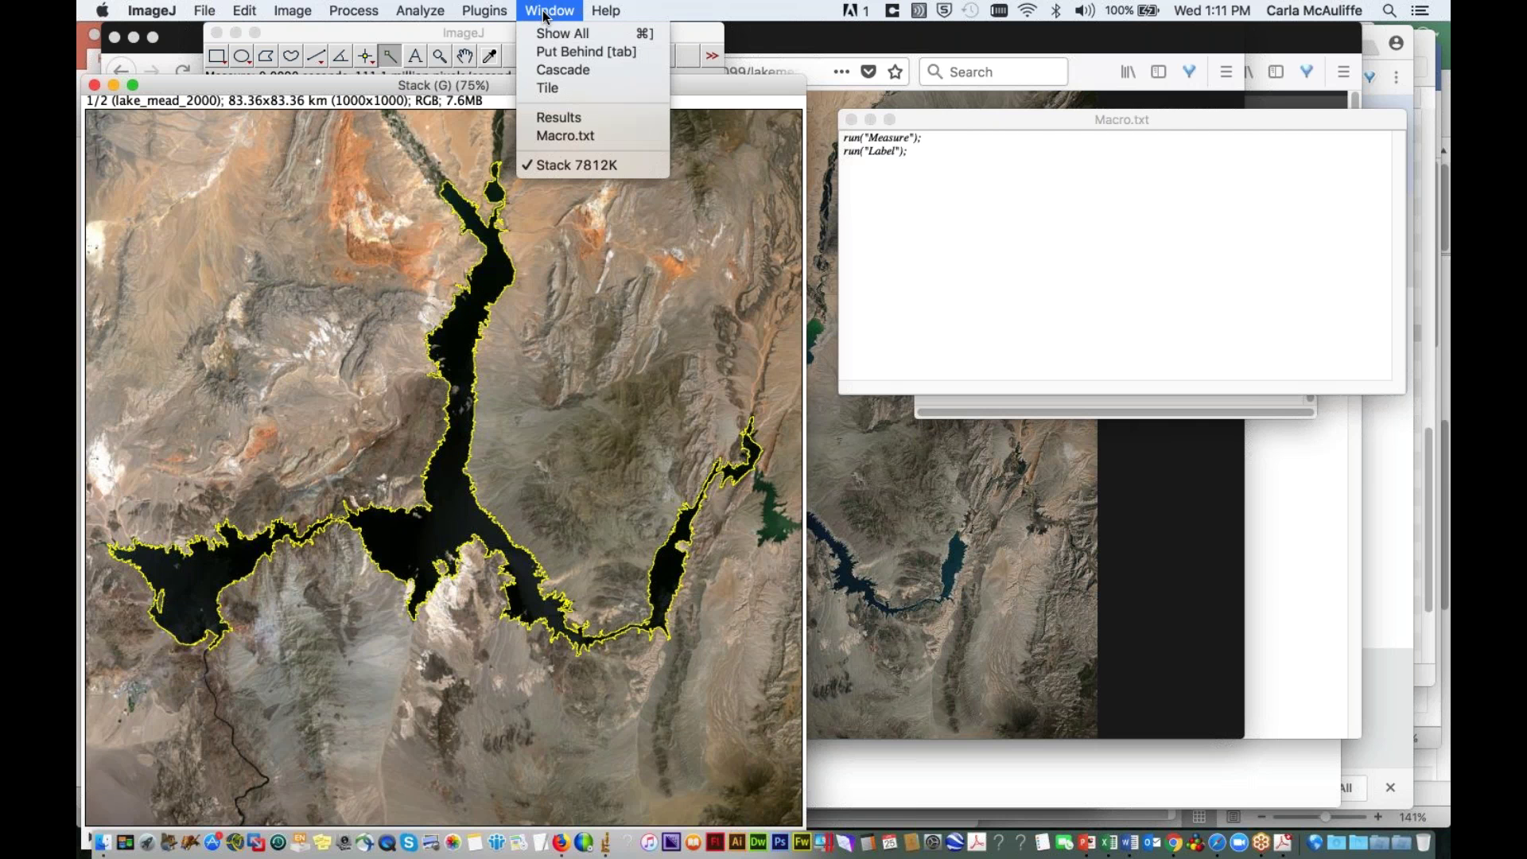
pyautogui.click(558, 116)
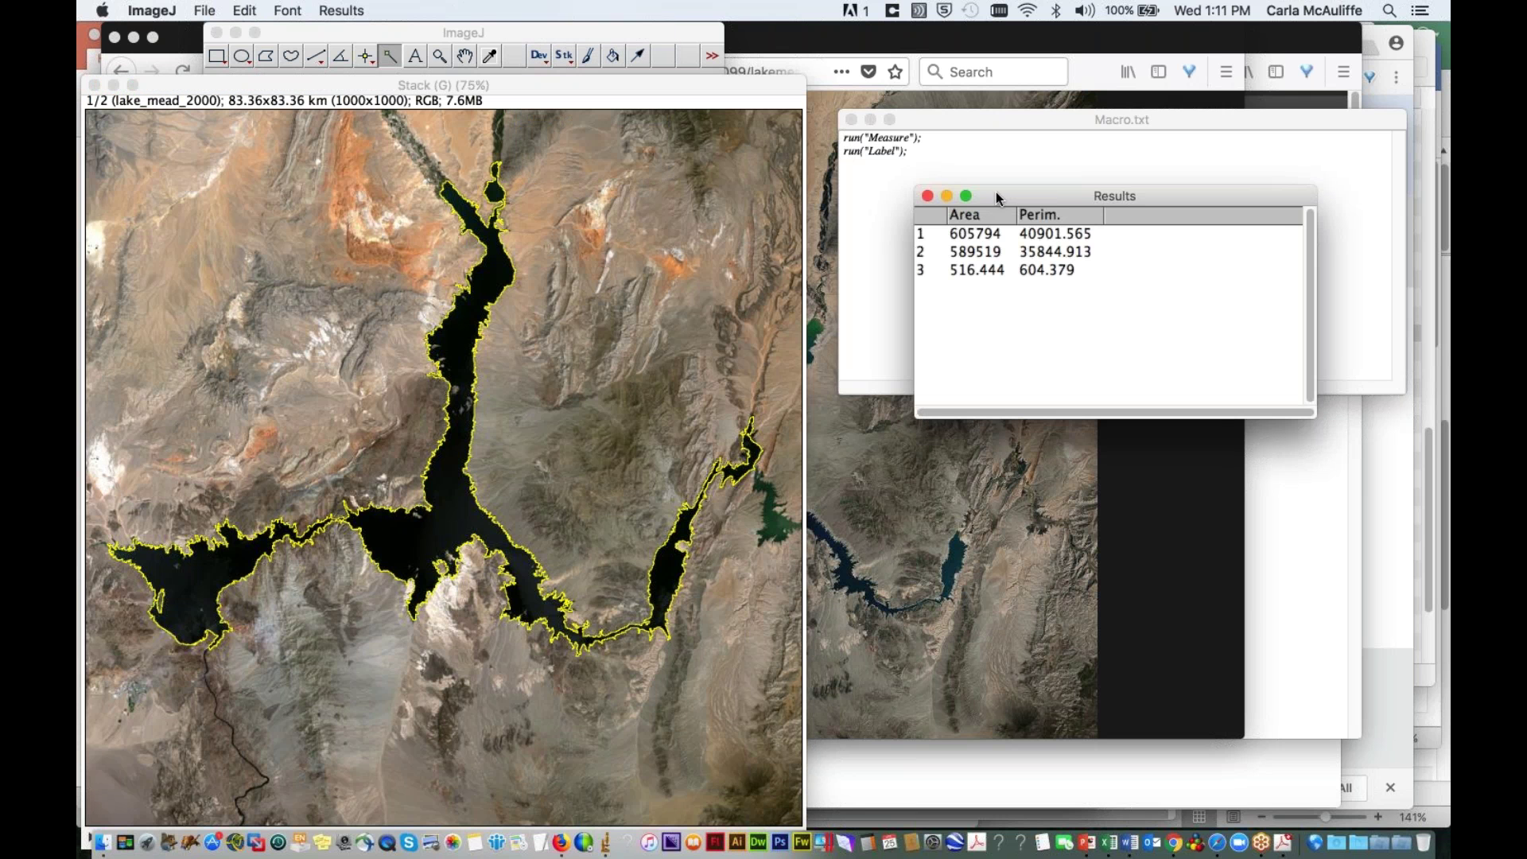
# Step: Move the Results table beside the image and advance to the lake_mead_2004 slice
pyautogui.moveTo(997, 194); pyautogui.dragTo(773, 176)
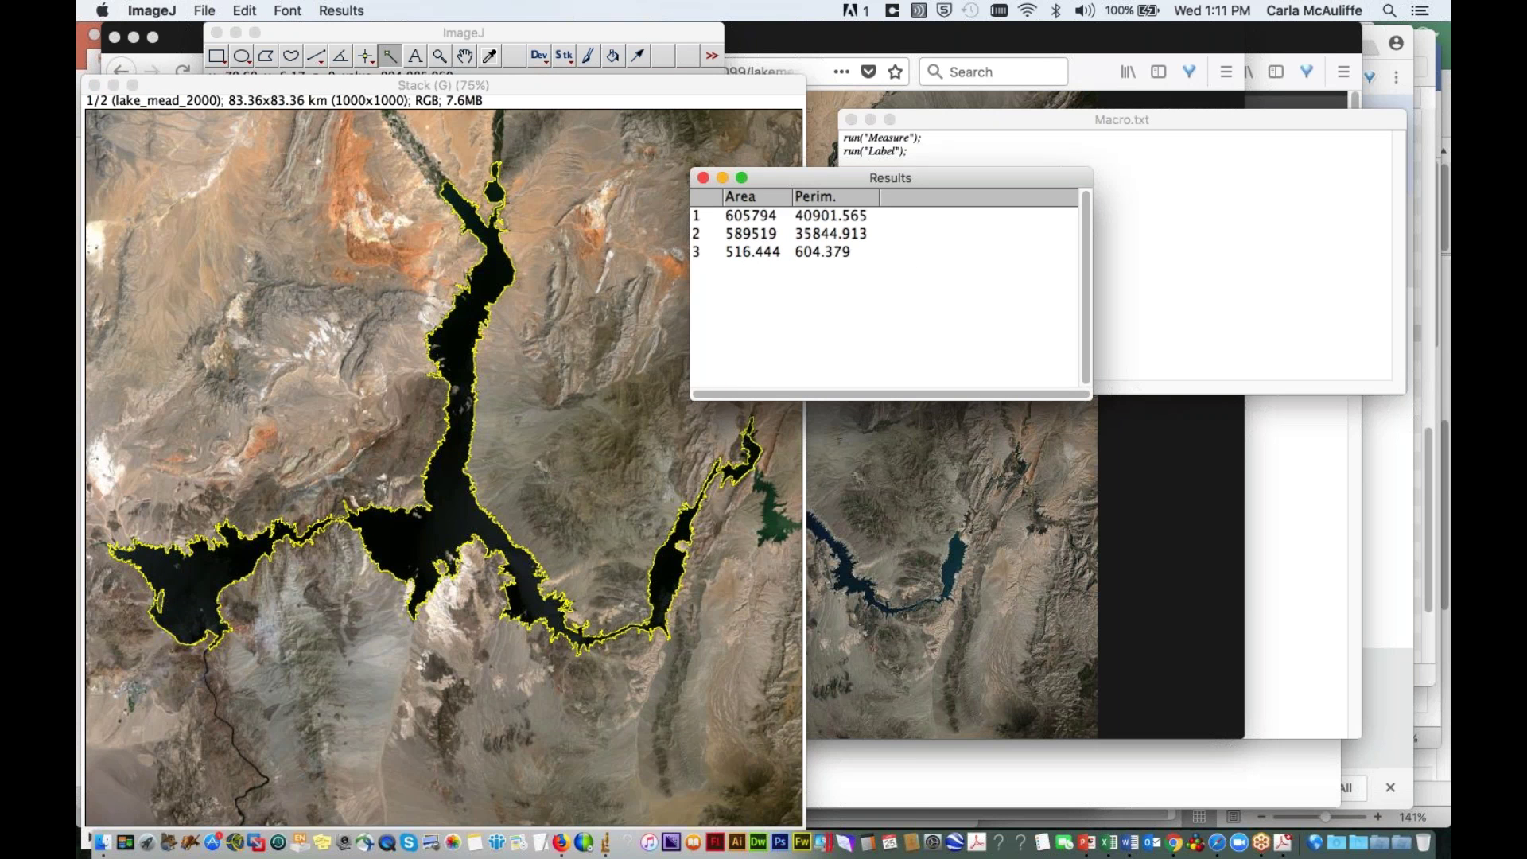
pyautogui.moveTo(761, 174); pyautogui.dragTo(802, 166)
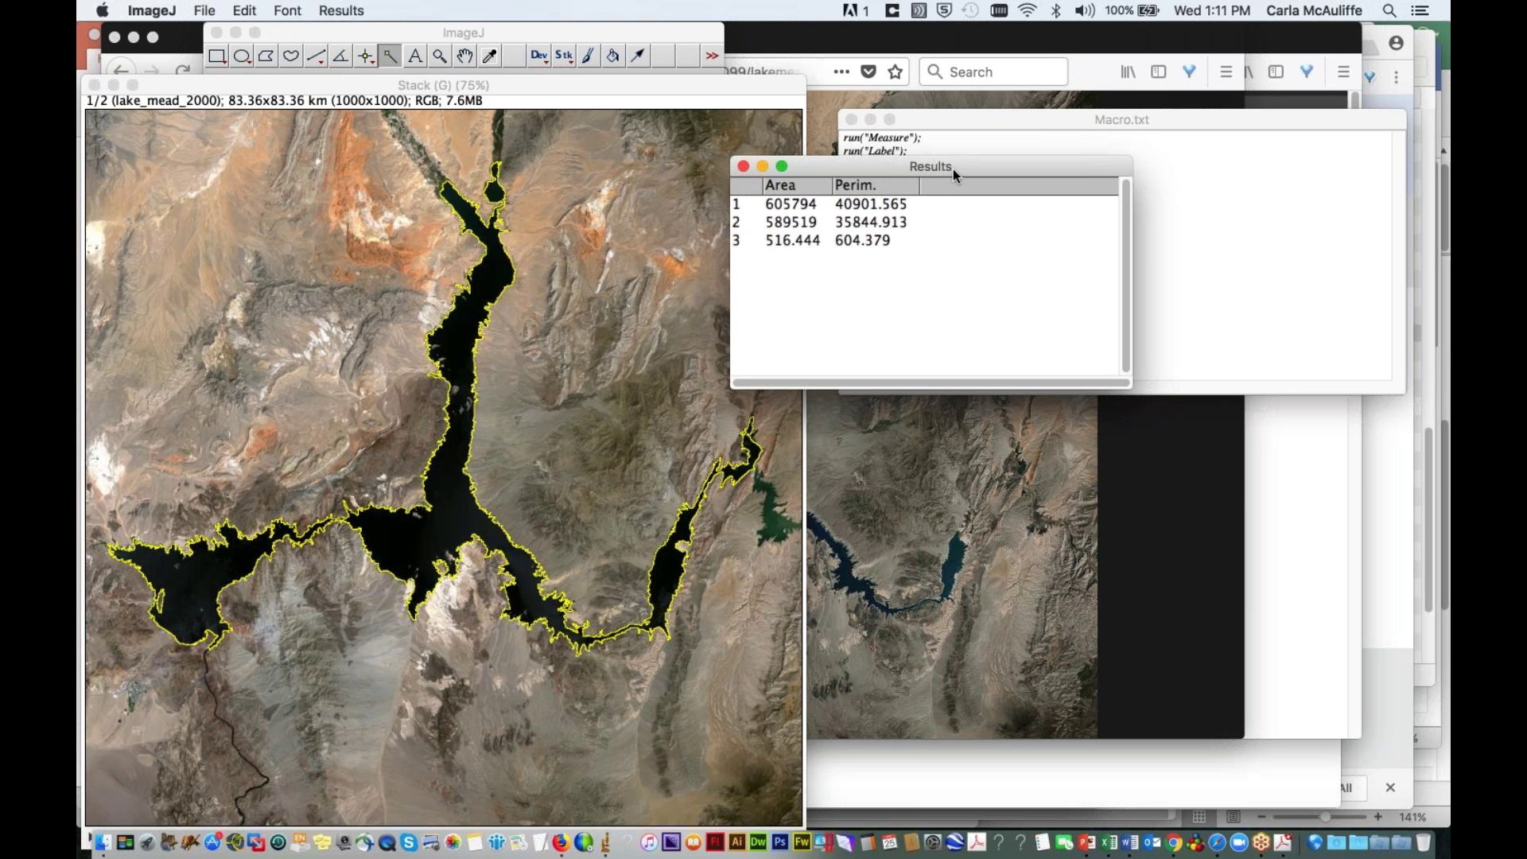
pyautogui.moveTo(965, 166); pyautogui.dragTo(961, 119)
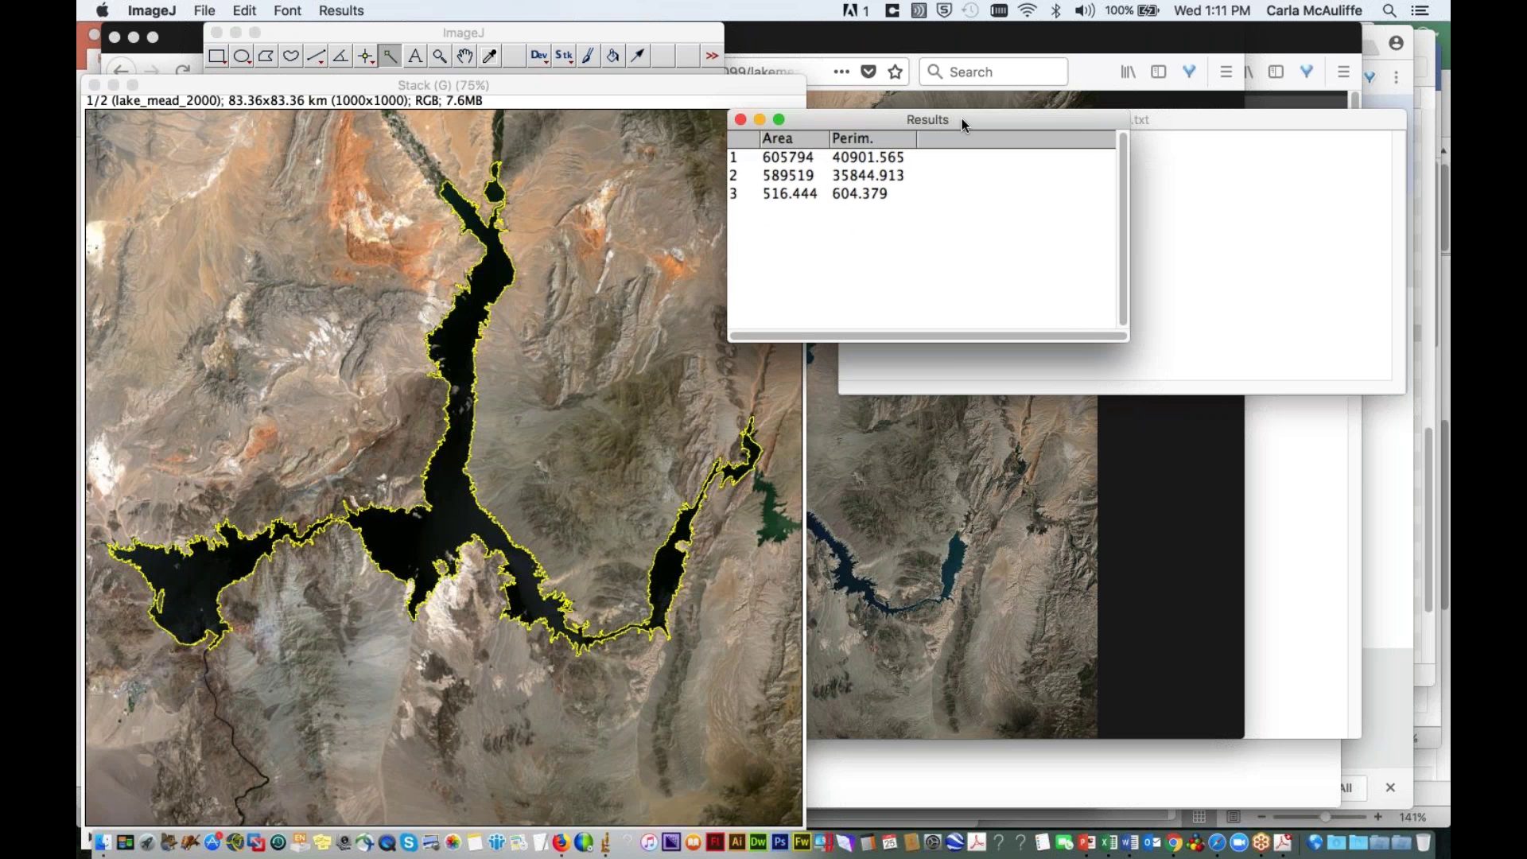
pyautogui.press('Right')
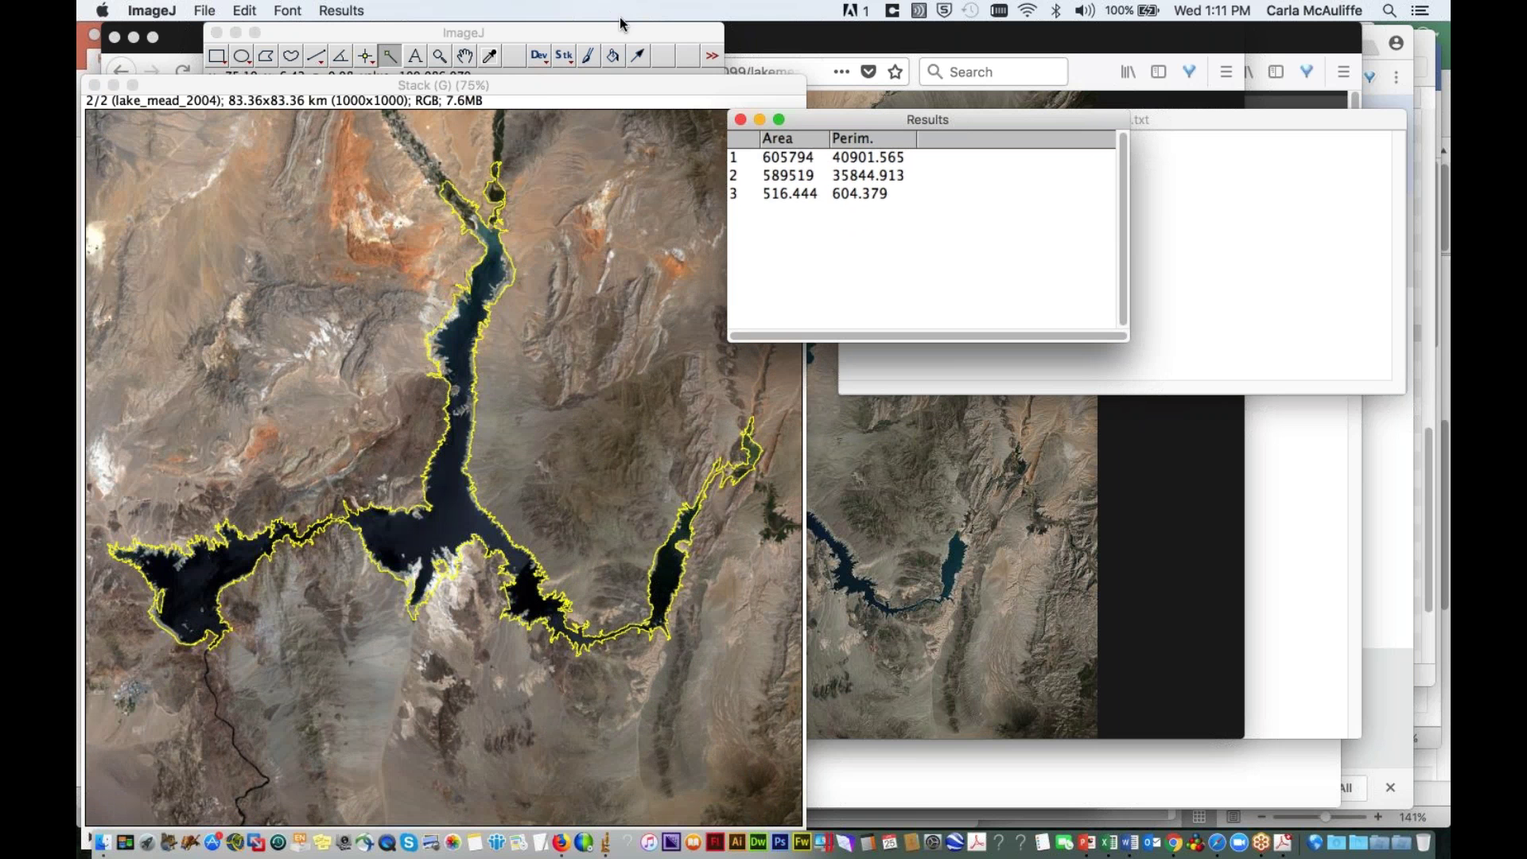
pyautogui.click(213, 60)
# Step: Start wand-tracing the 2004 lake, then discard the stray land selection
pyautogui.click(122, 193)
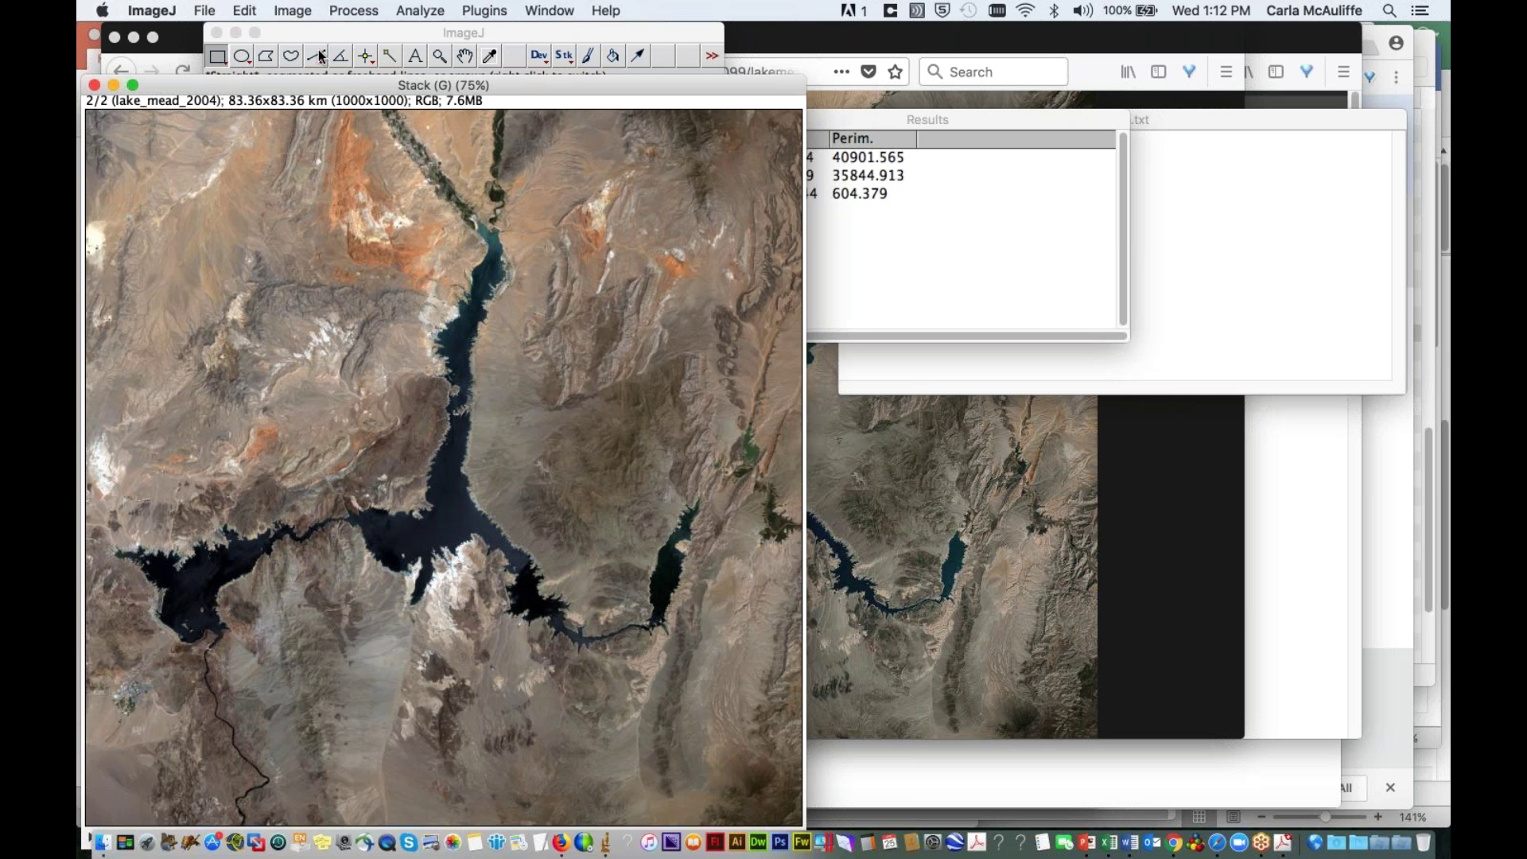
pyautogui.click(386, 57)
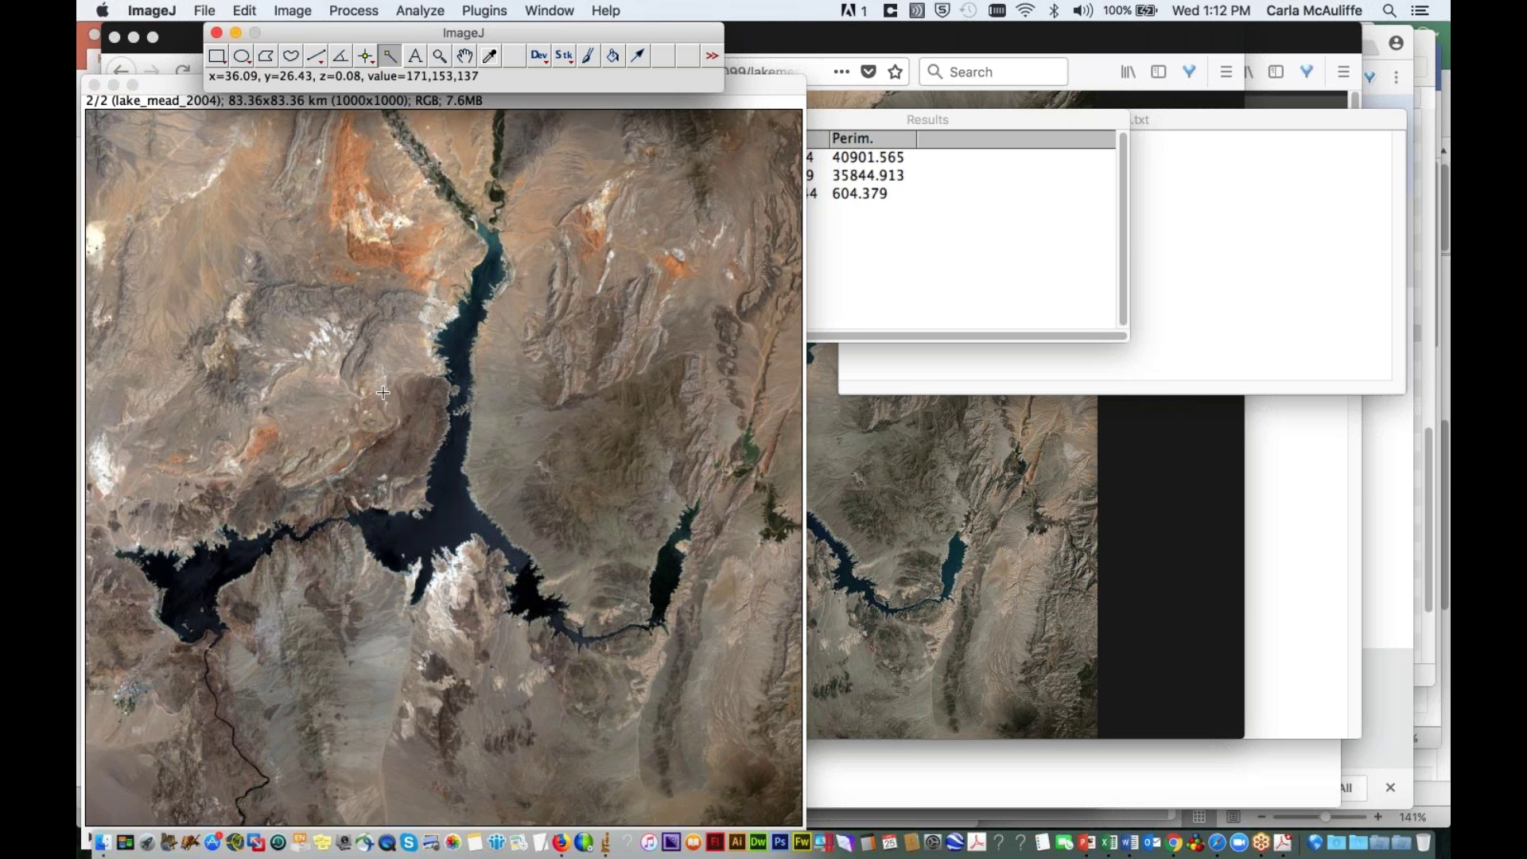
pyautogui.click(436, 533)
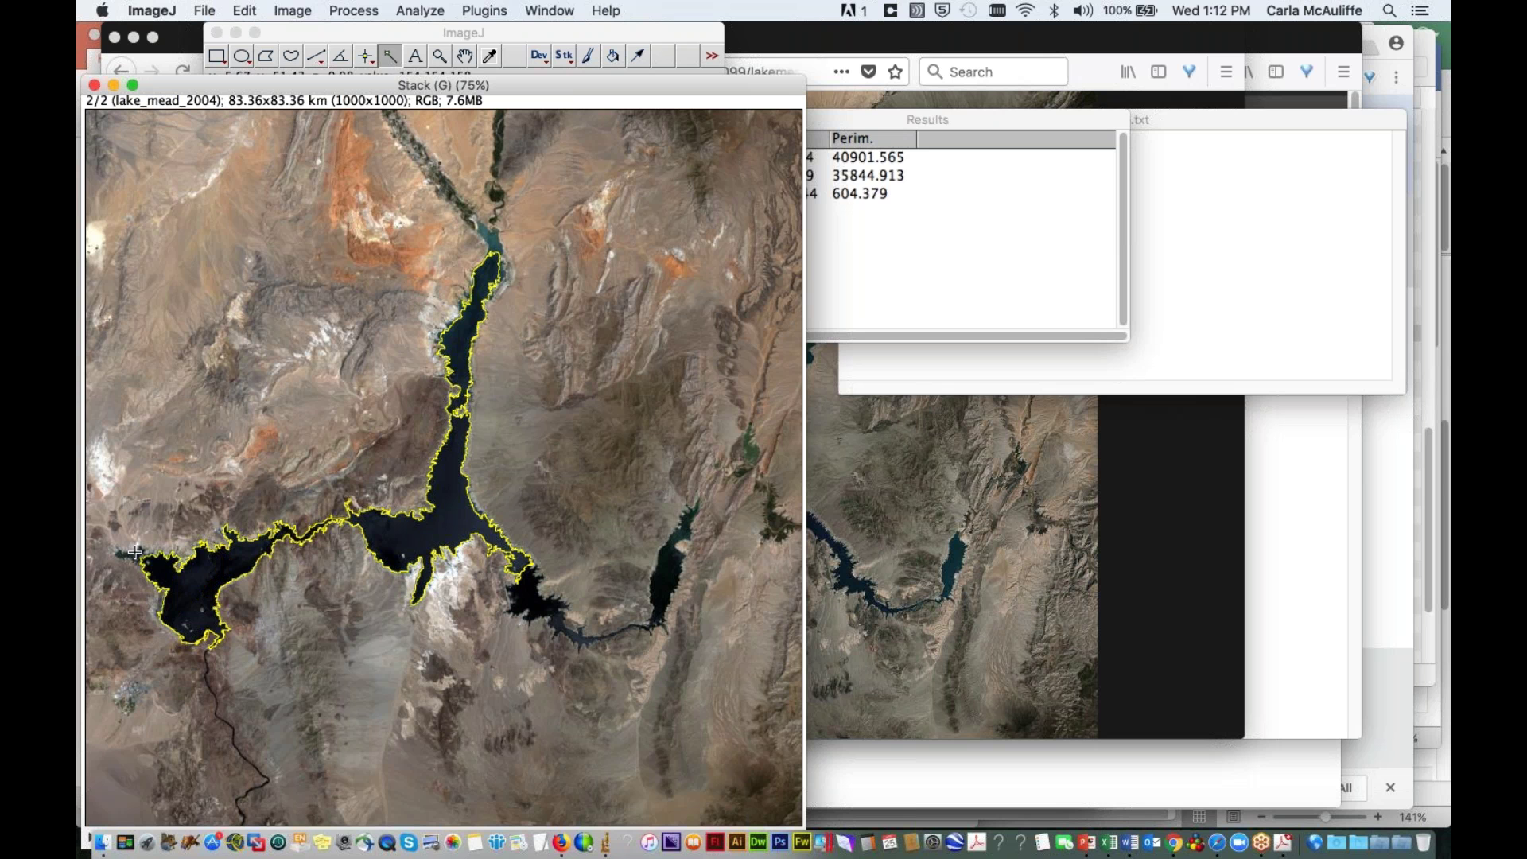
pyautogui.click(234, 525)
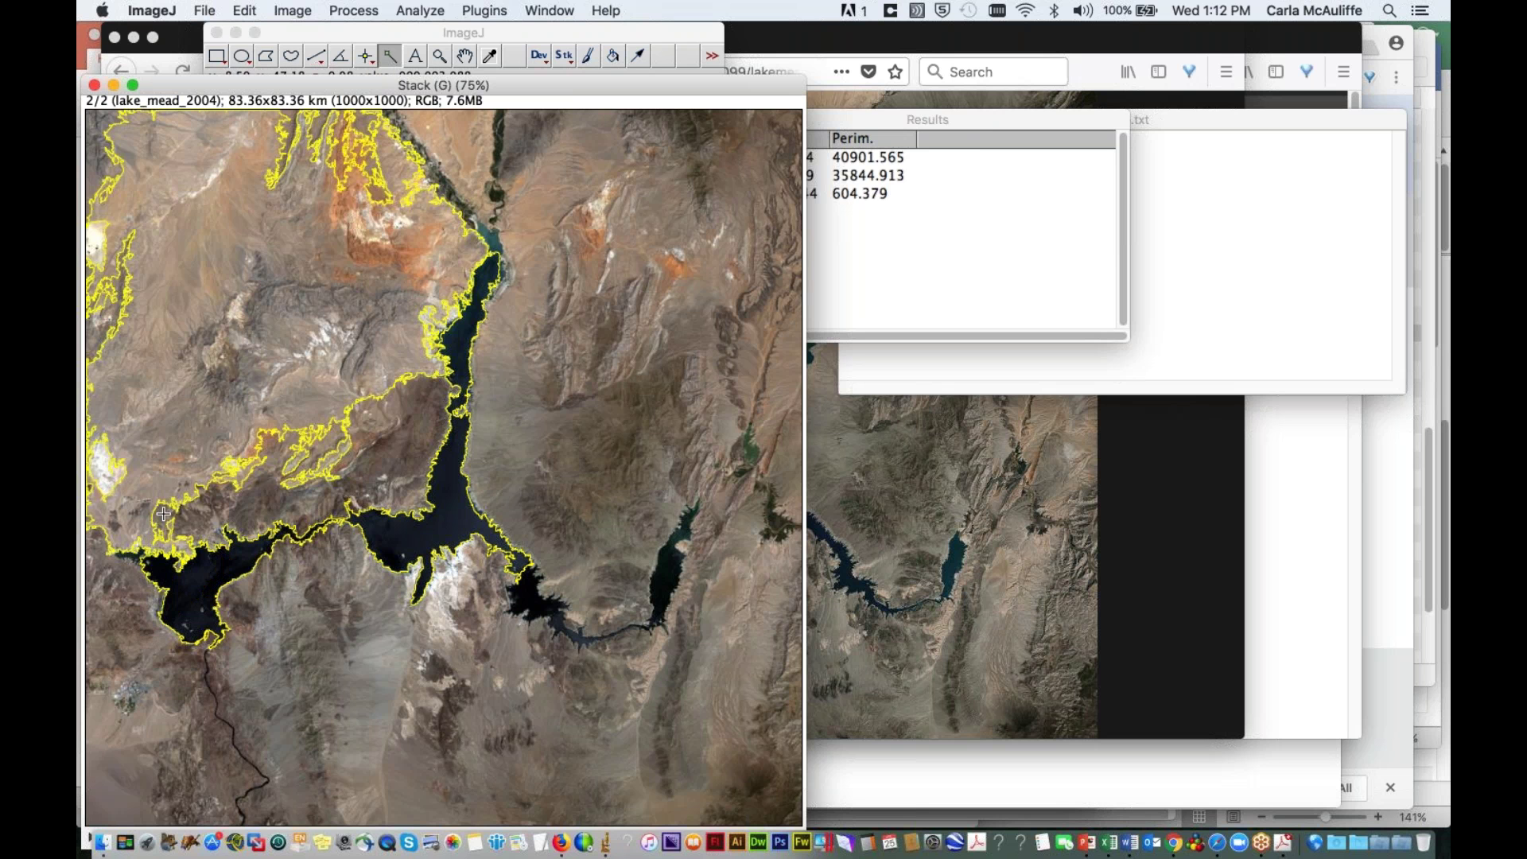
pyautogui.click(538, 439)
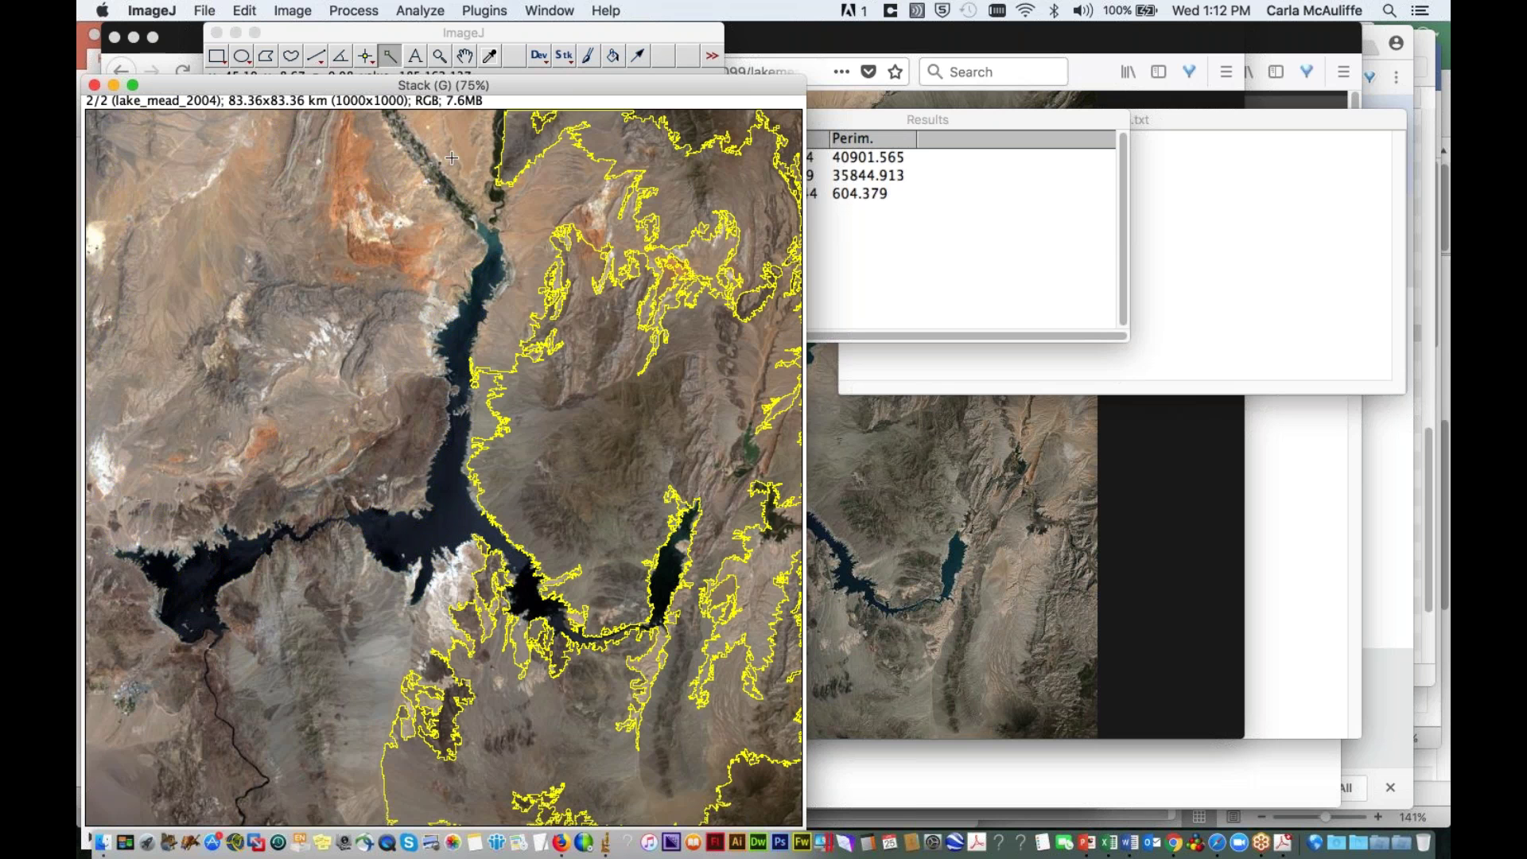
pyautogui.click(244, 38)
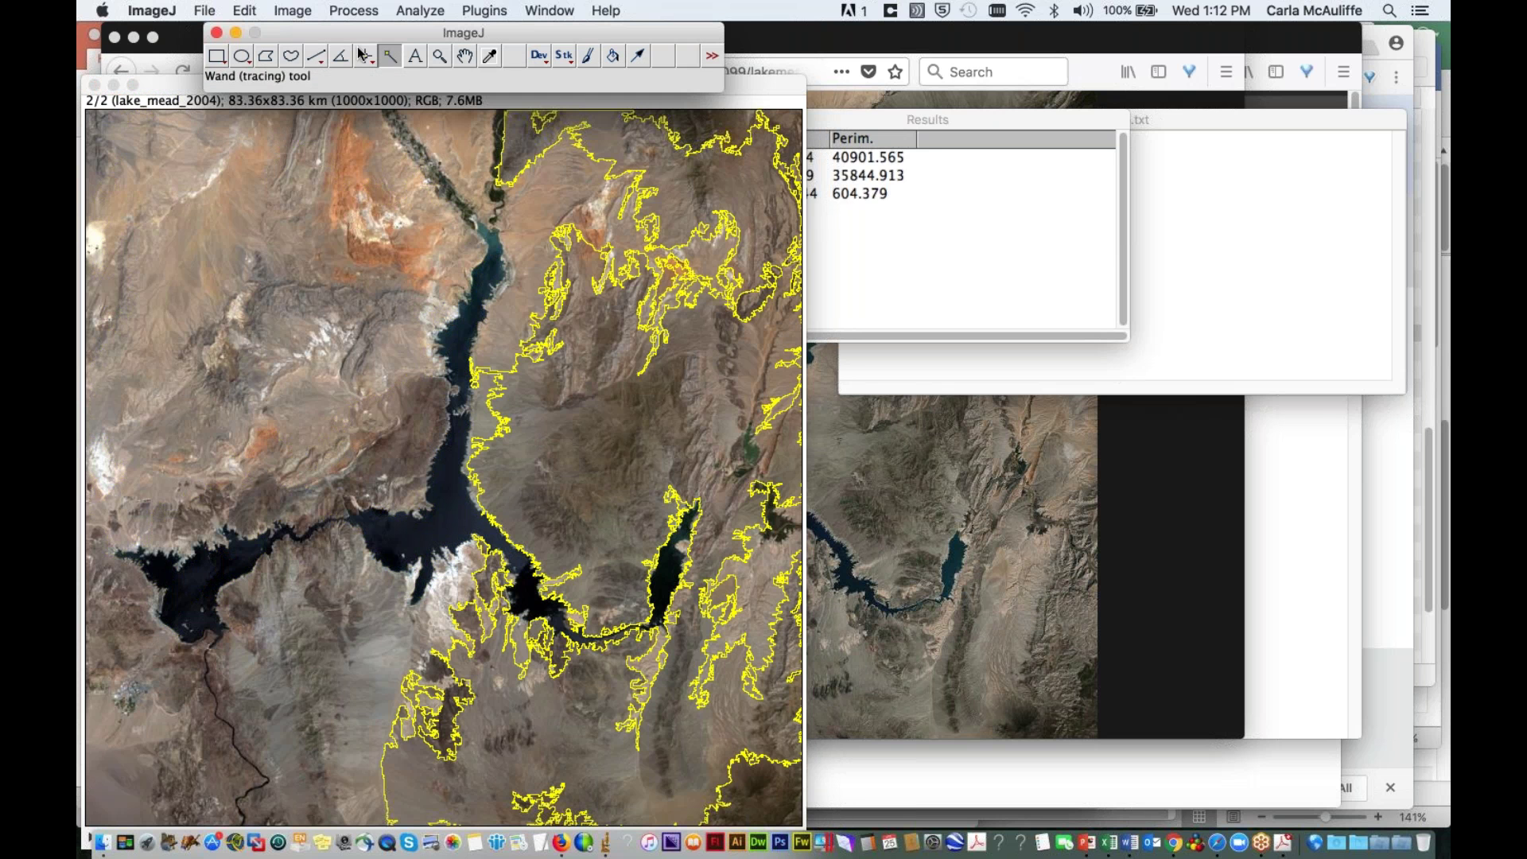
pyautogui.click(216, 56)
pyautogui.click(301, 111)
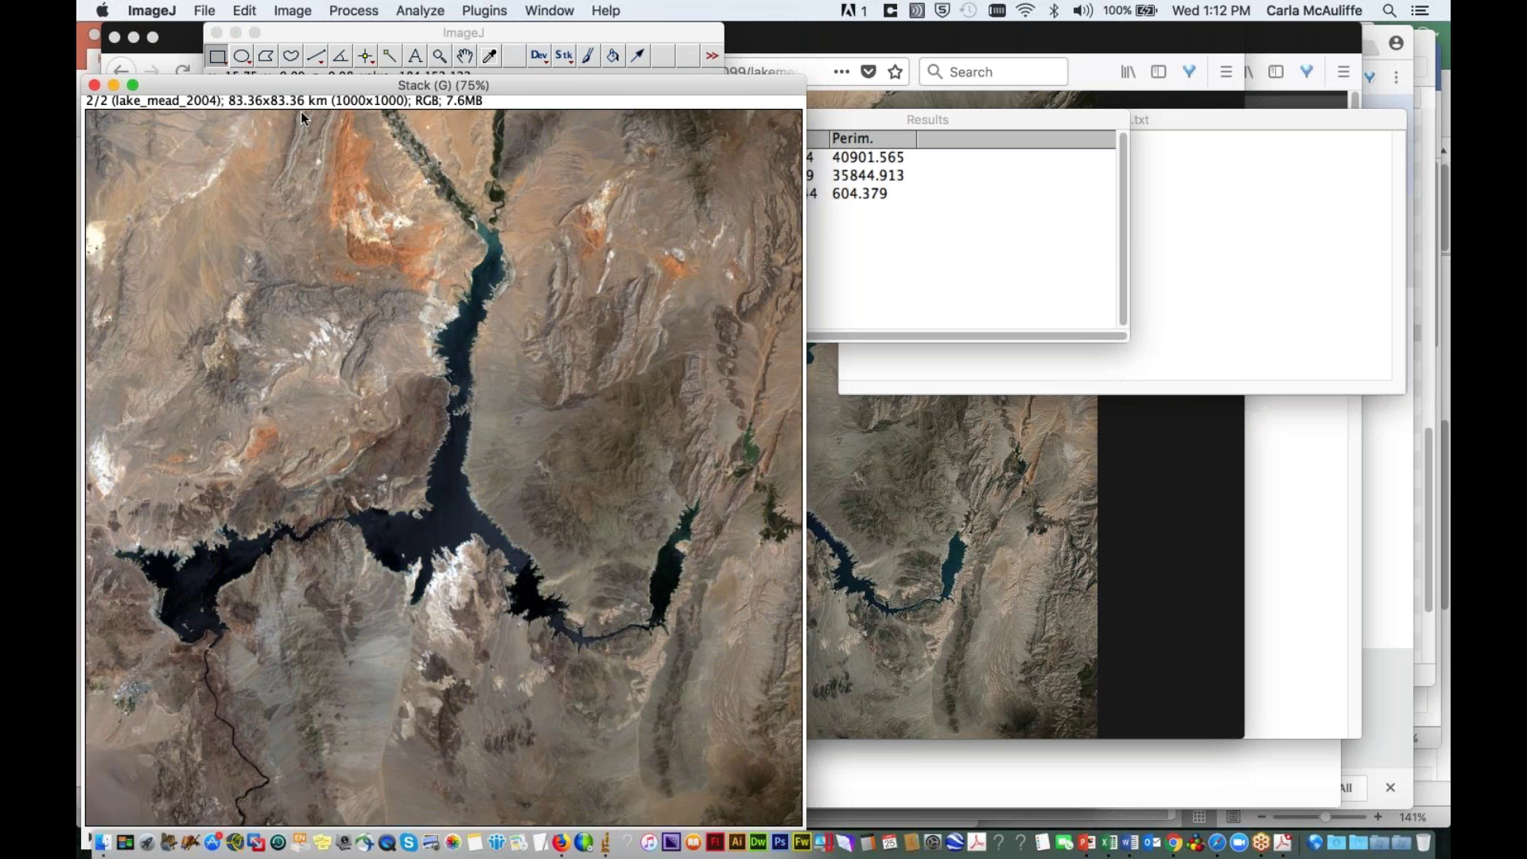
# Step: Outline the 2004 lake's main body, southern bay, eastern arm, northern inlet and western arm
pyautogui.click(384, 54)
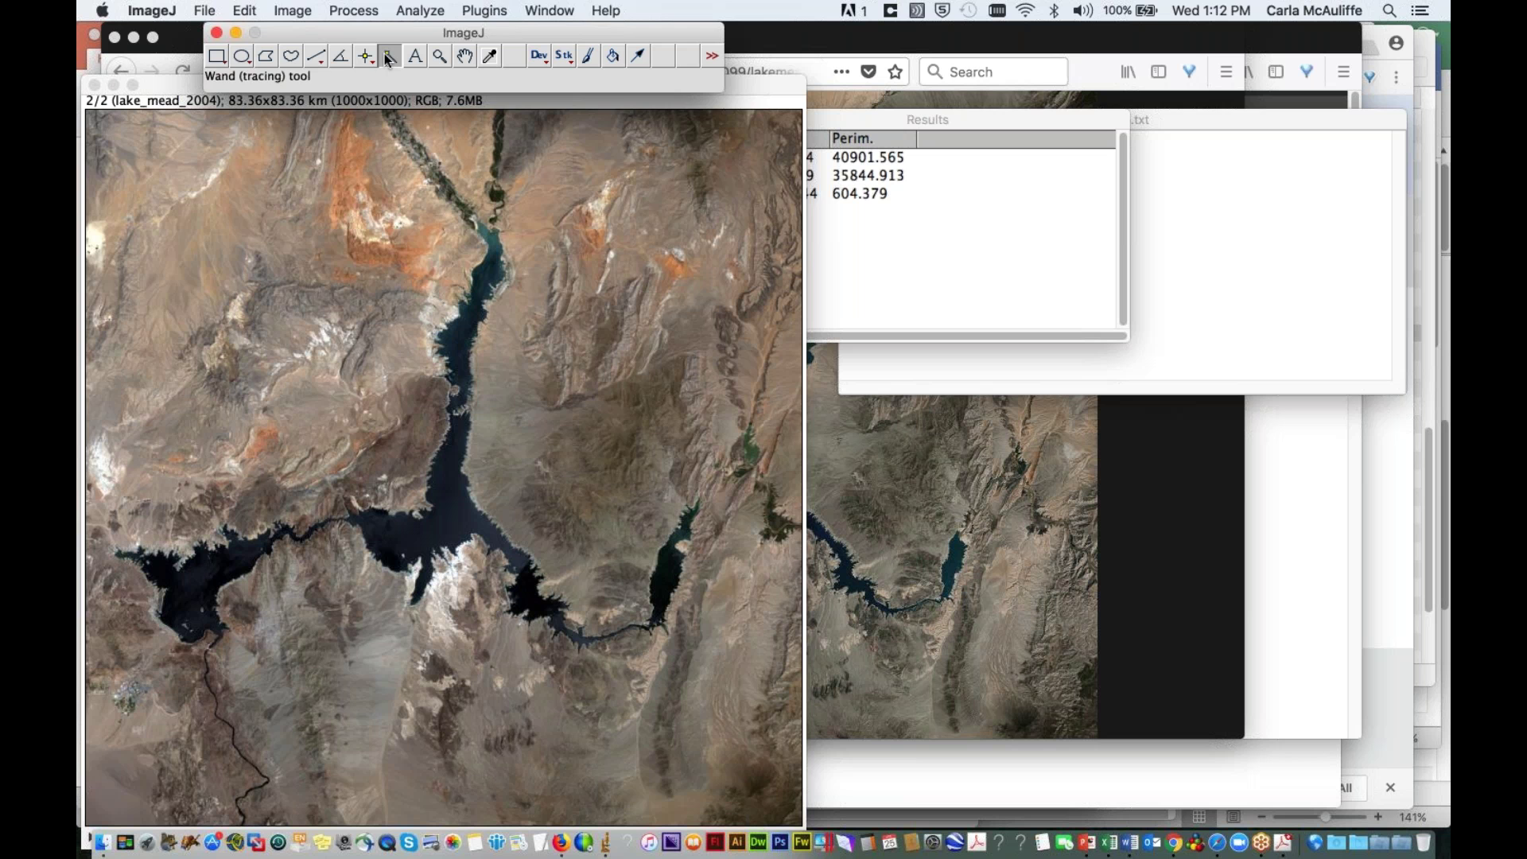
pyautogui.click(434, 527)
pyautogui.click(434, 526)
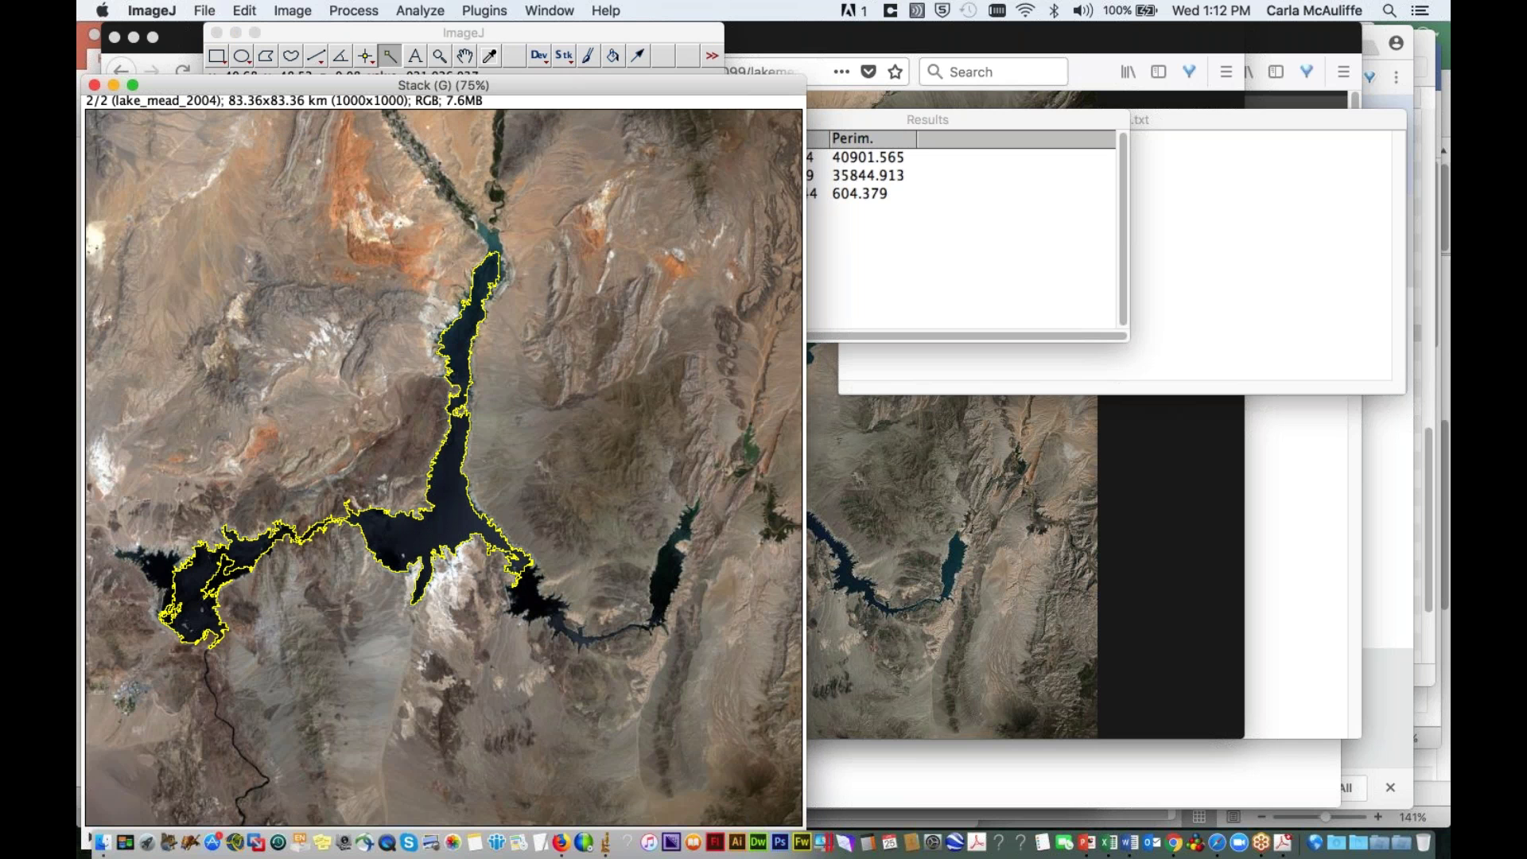
pyautogui.keyDown('shift'); pyautogui.click(529, 590); pyautogui.keyUp('shift')
pyautogui.keyDown('shift'); pyautogui.click(661, 582); pyautogui.keyUp('shift')
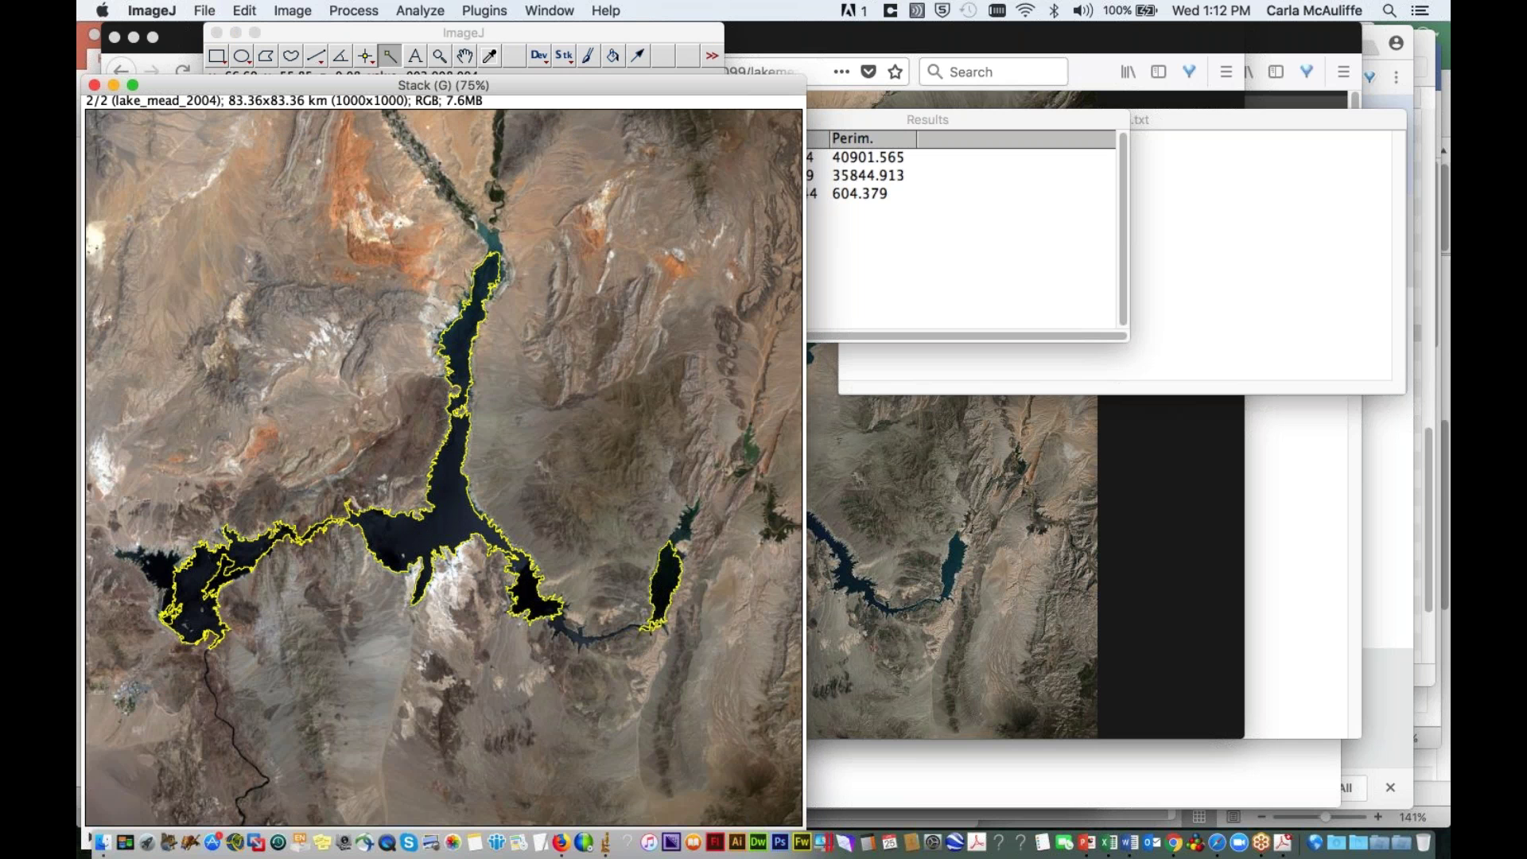
pyautogui.keyDown('shift'); pyautogui.click(572, 634); pyautogui.keyUp('shift')
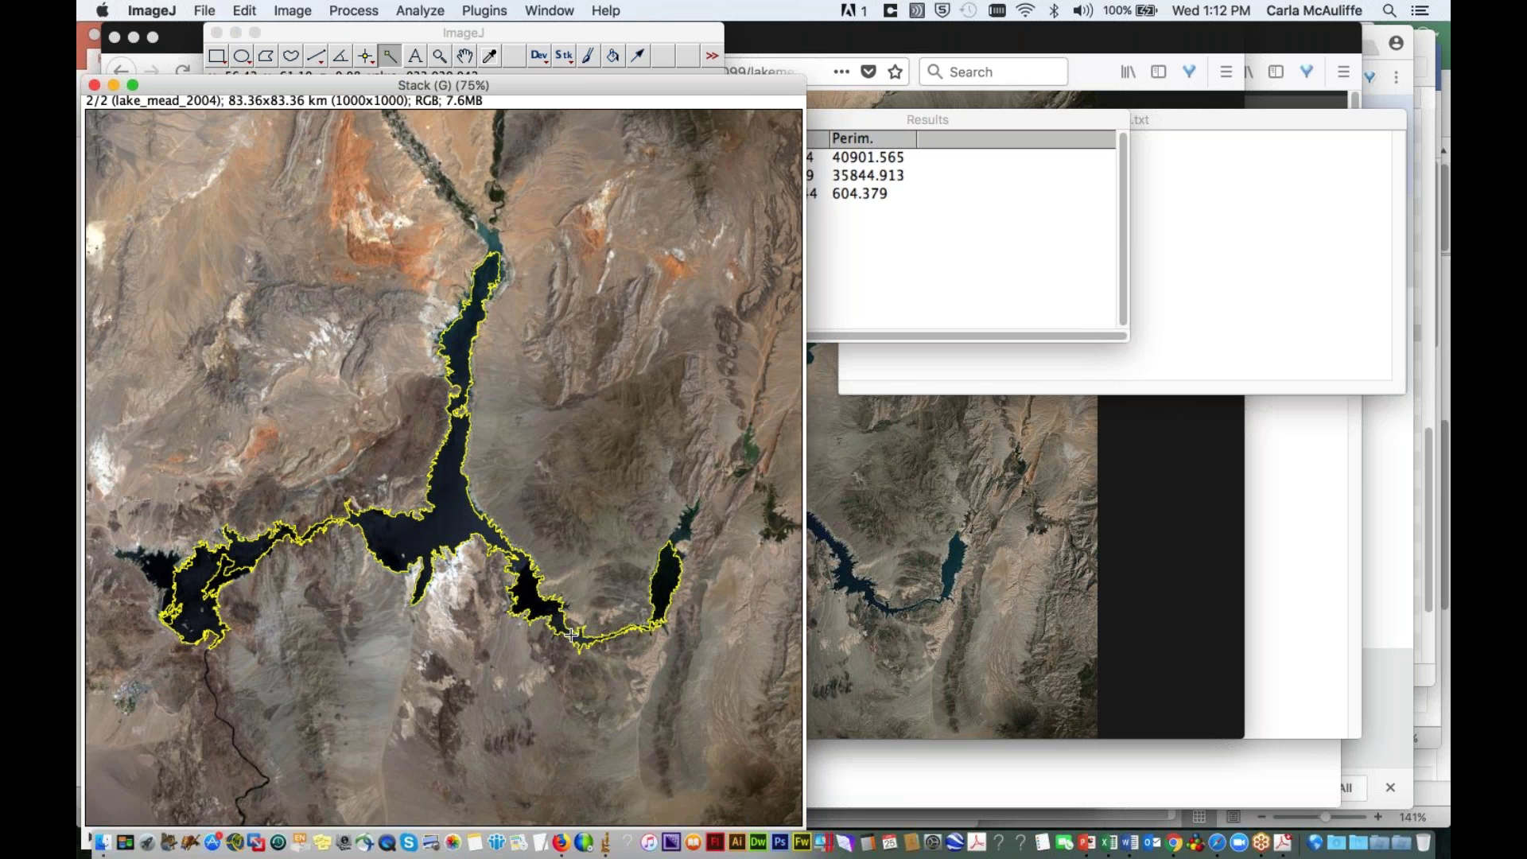
pyautogui.keyDown('shift'); pyautogui.click(687, 527); pyautogui.keyUp('shift')
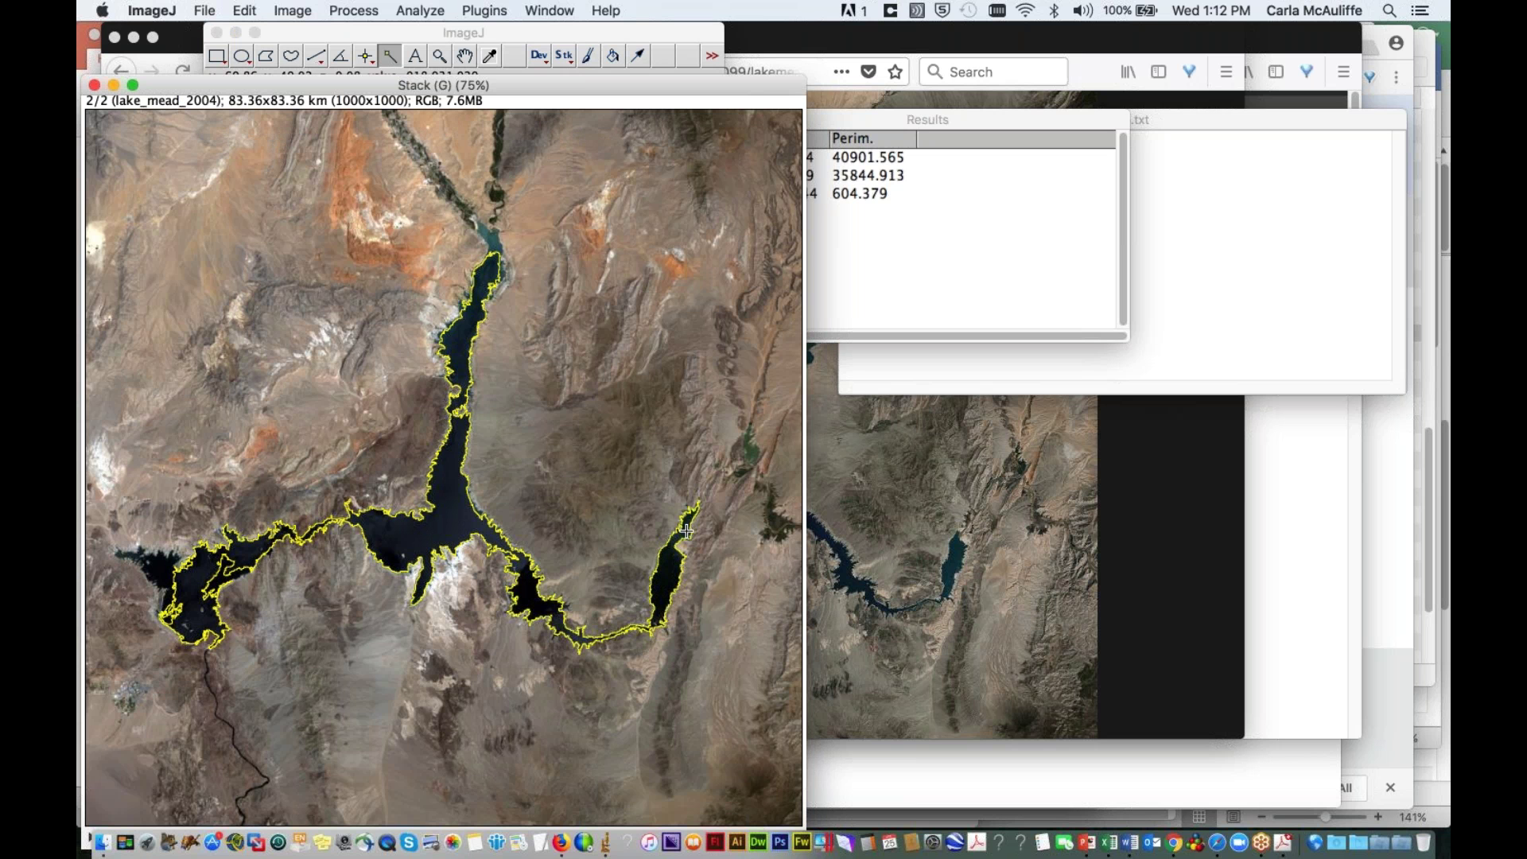
pyautogui.keyDown('shift'); pyautogui.click(487, 237); pyautogui.keyUp('shift')
pyautogui.keyDown('shift'); pyautogui.click(158, 570); pyautogui.keyUp('shift')
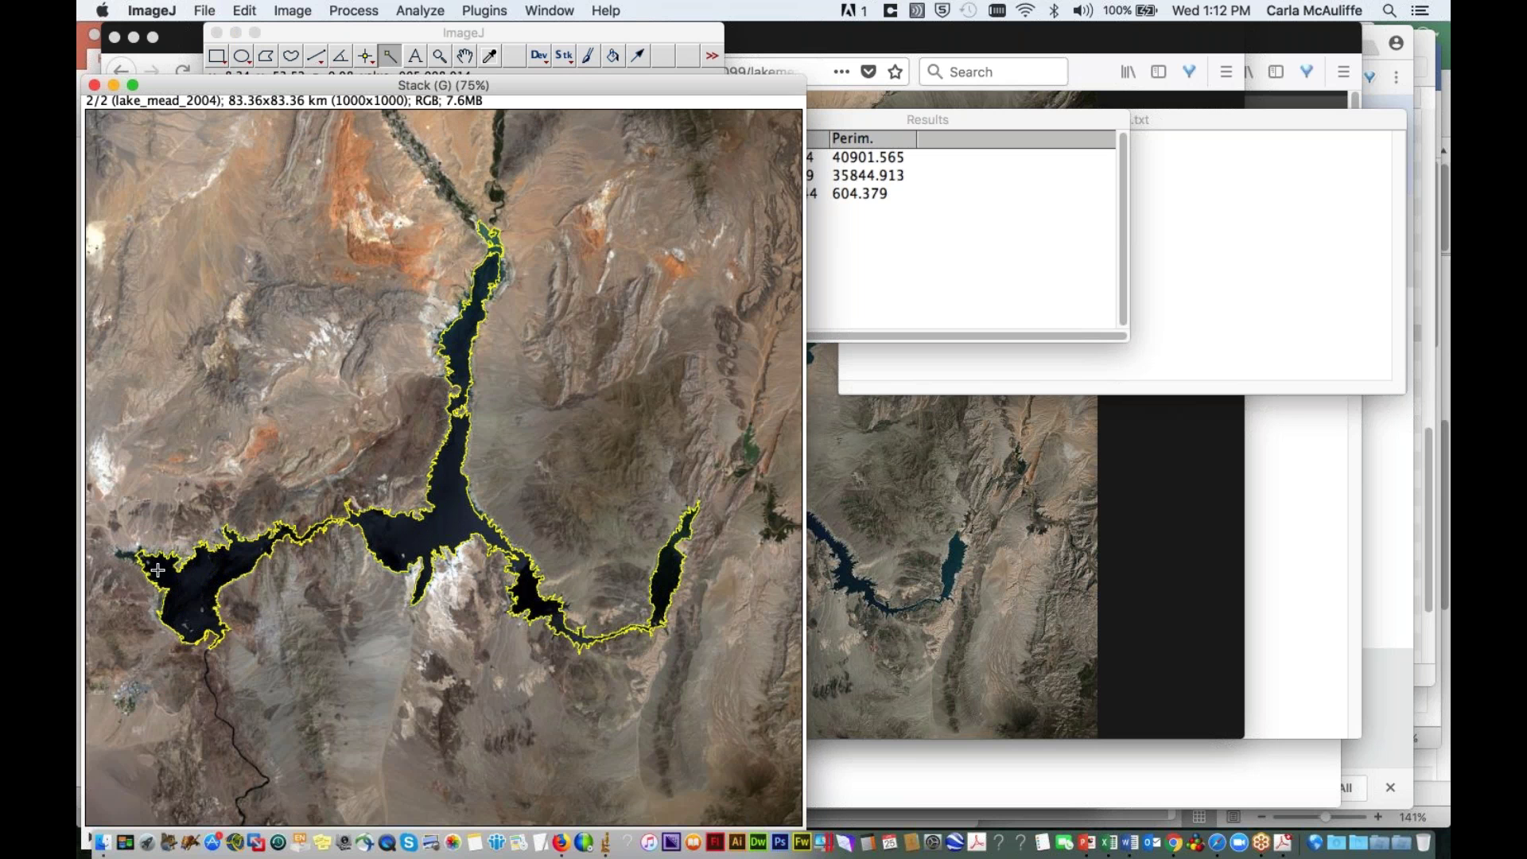
# Step: Measure the 2004 outline, adding Area 346.760 and Perim. 485.394 to Results
pyautogui.click(431, 13)
pyautogui.click(432, 33)
pyautogui.moveTo(997, 121); pyautogui.dragTo(1011, 121)
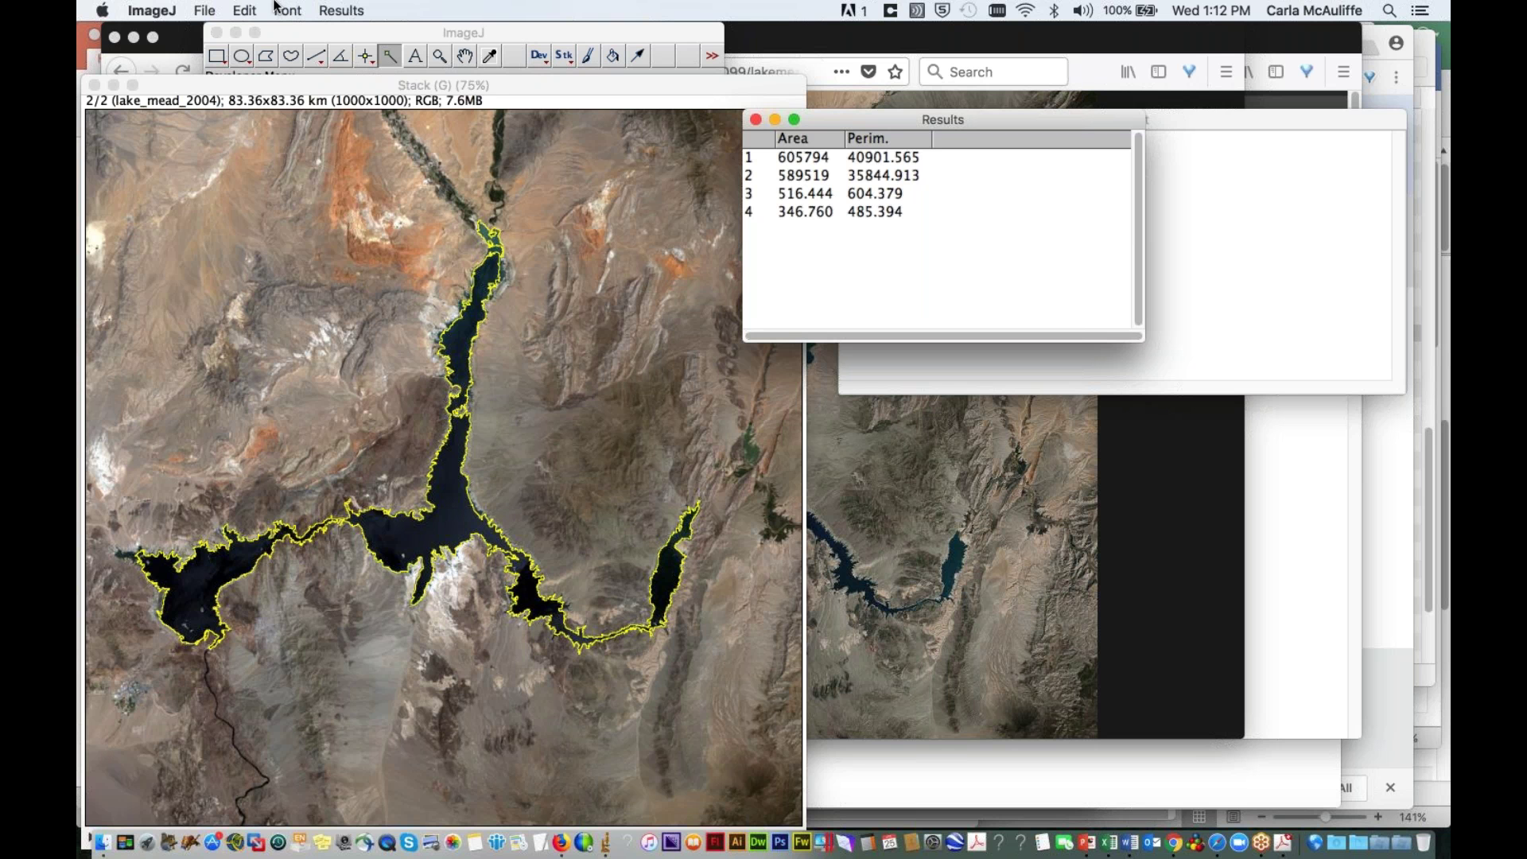
# Step: Bring the Macro.txt editor, holding run("Measure") and run("Label"), to the front
pyautogui.click(490, 42)
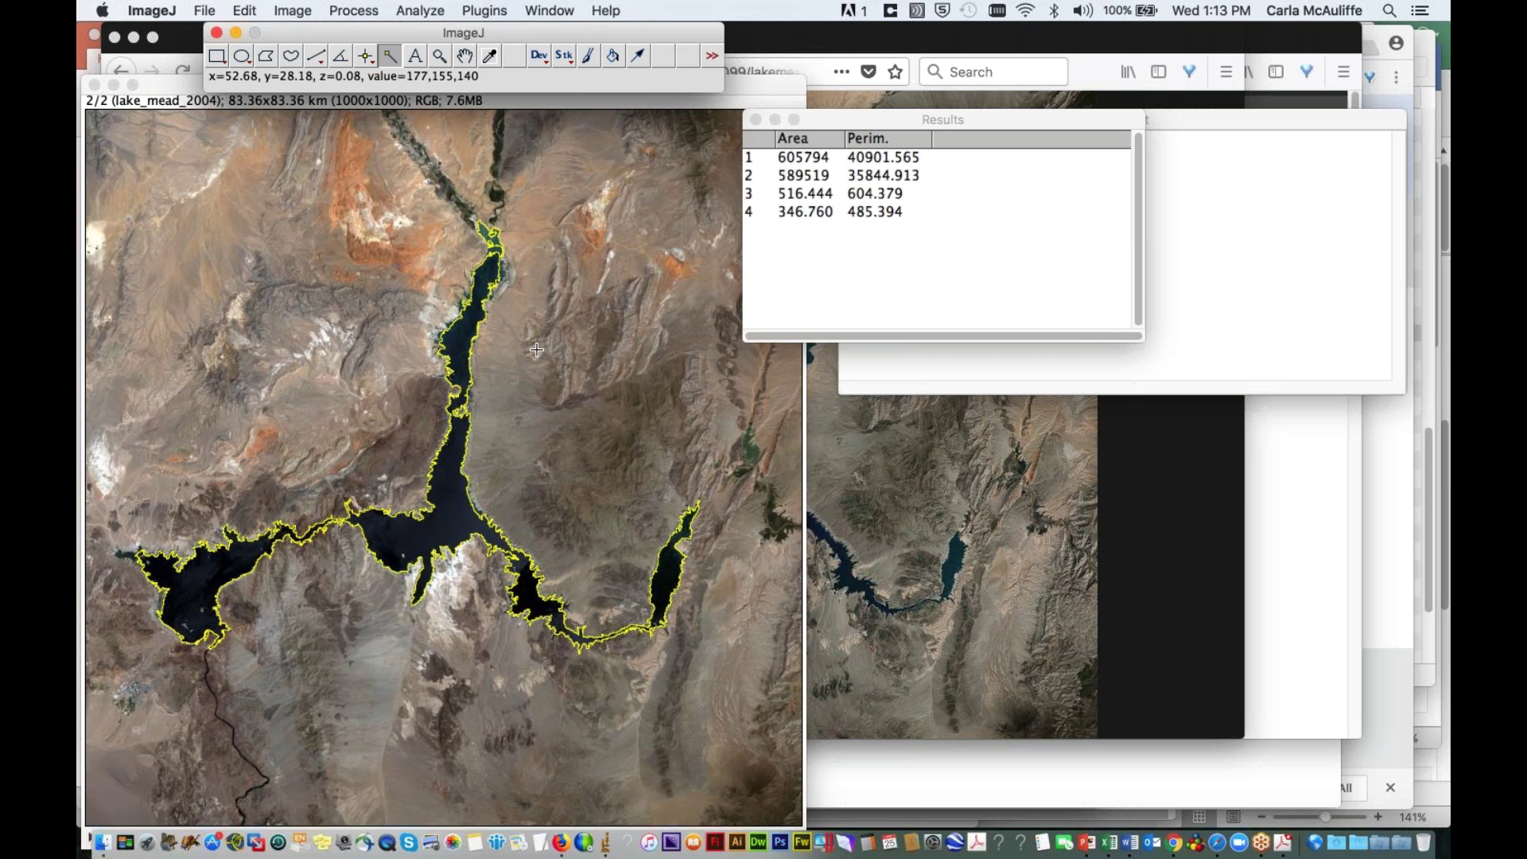
pyautogui.click(885, 362)
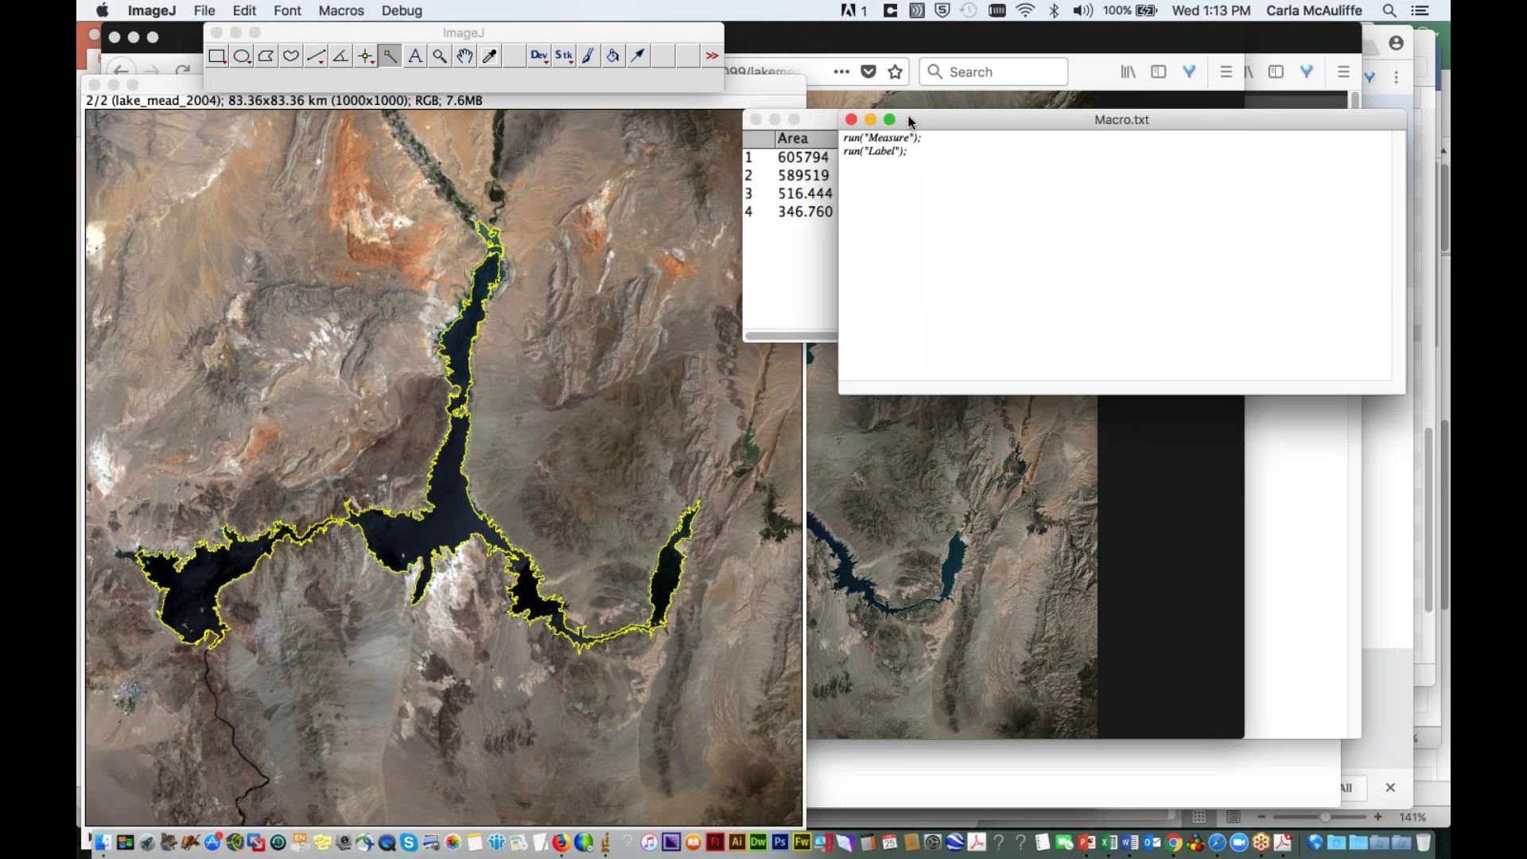
# Step: Run the Macro.txt measure-and-label macro on the 2004 lake outline, adding a fifth Results row
pyautogui.moveTo(911, 121); pyautogui.dragTo(795, 95)
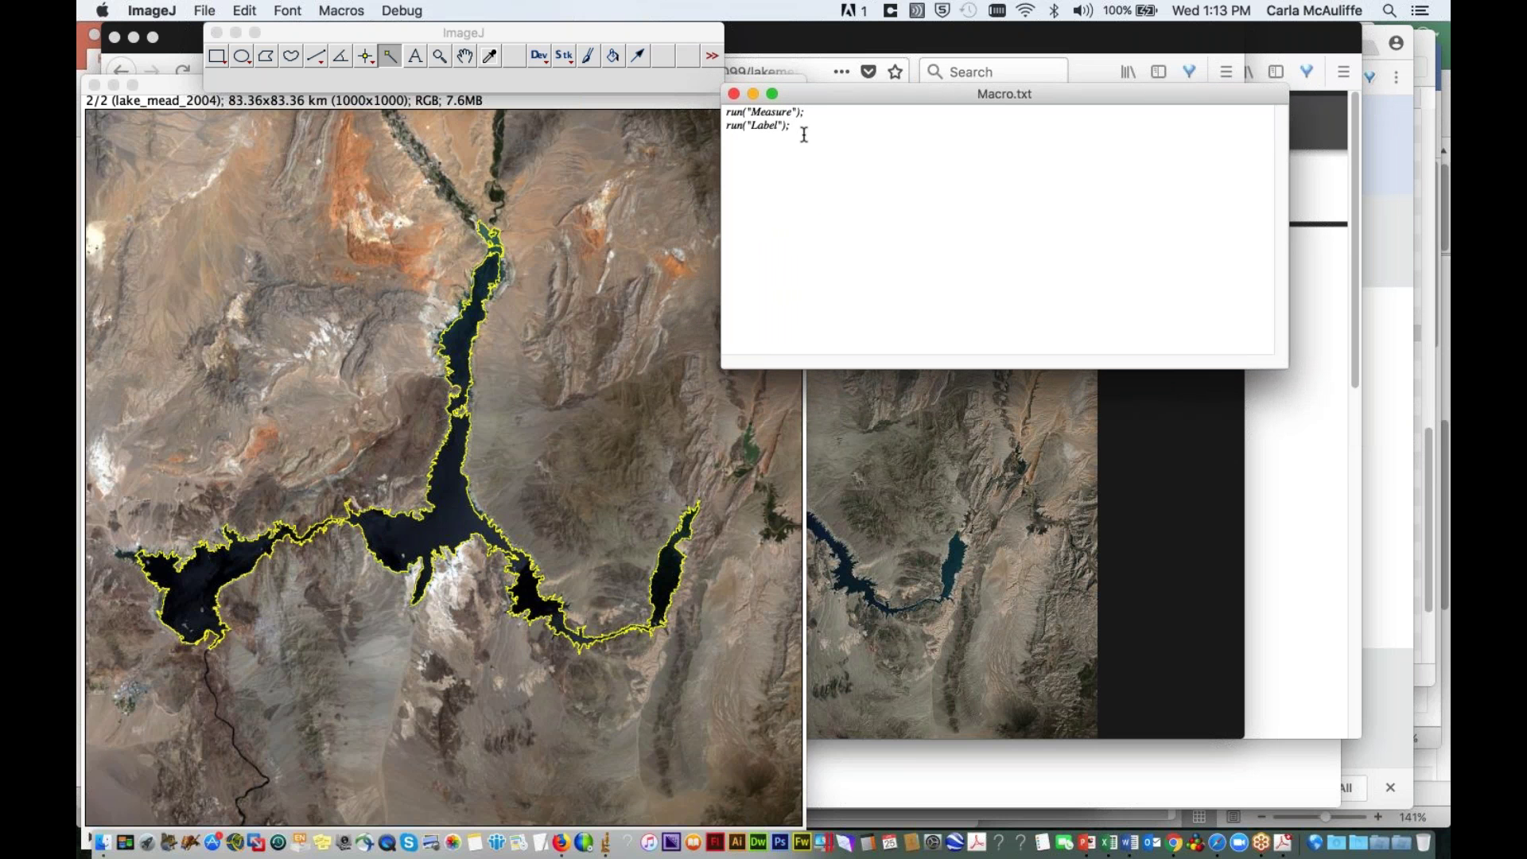
pyautogui.click(797, 129)
pyautogui.click(335, 12)
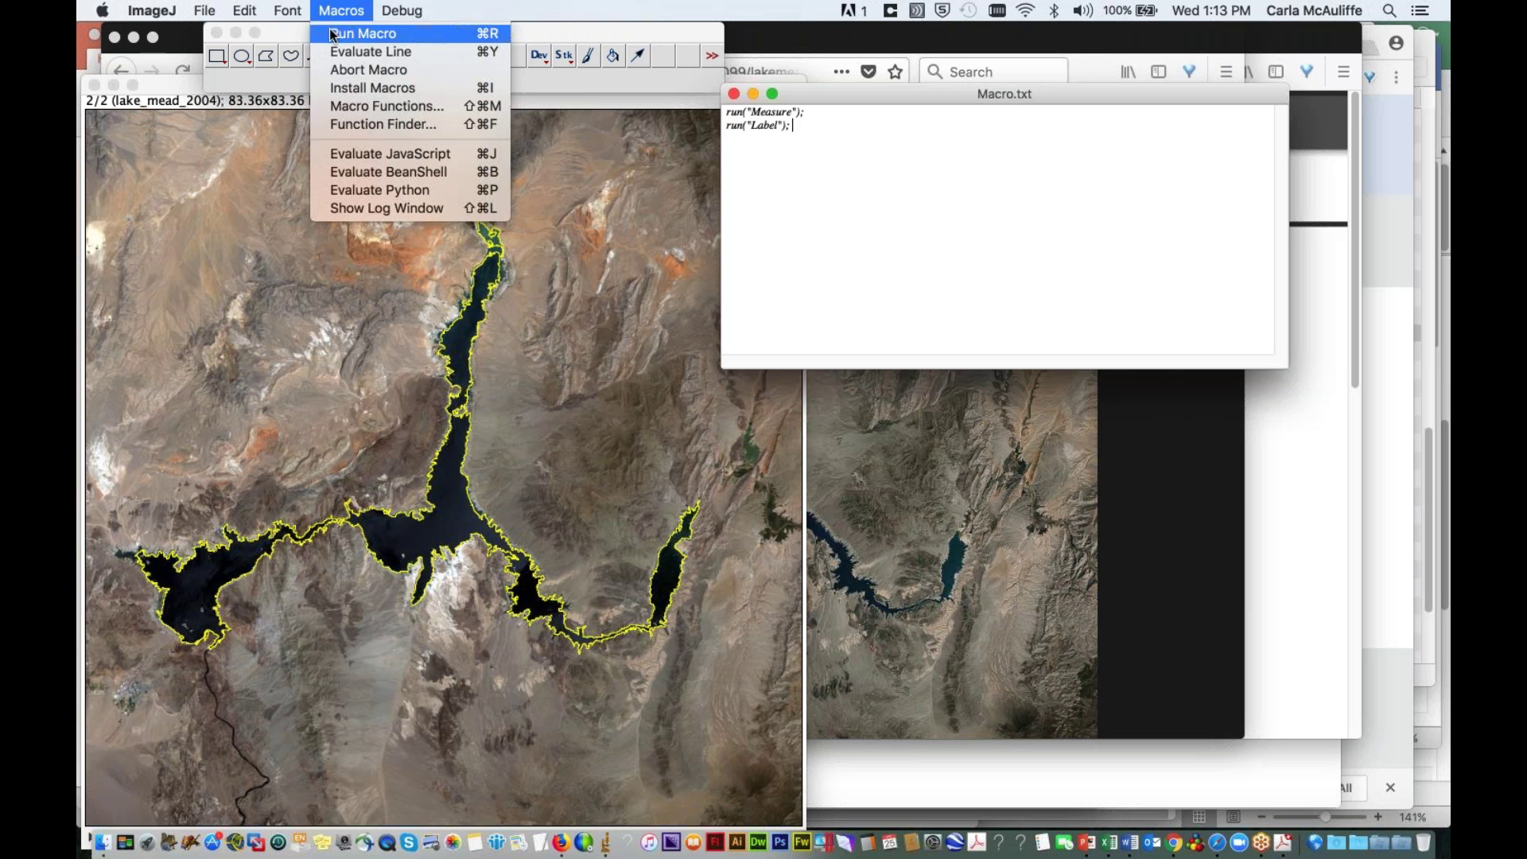
pyautogui.click(331, 34)
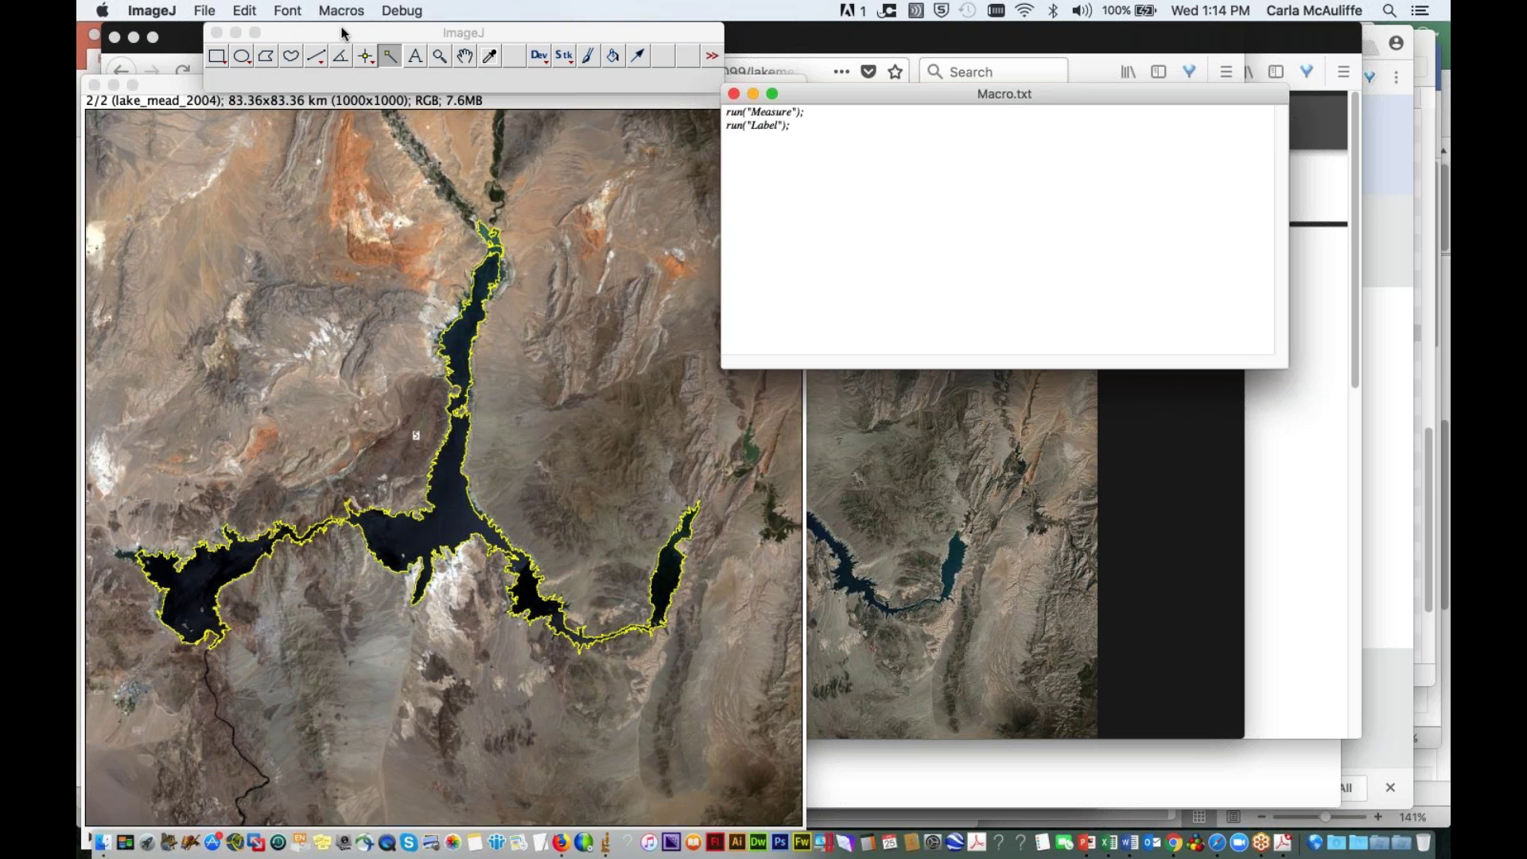
pyautogui.click(916, 94)
# Step: Move the macro editor aside to reveal the fifth Results row: Area 346.760, Perim. 485.394
pyautogui.moveTo(914, 97); pyautogui.dragTo(825, 318)
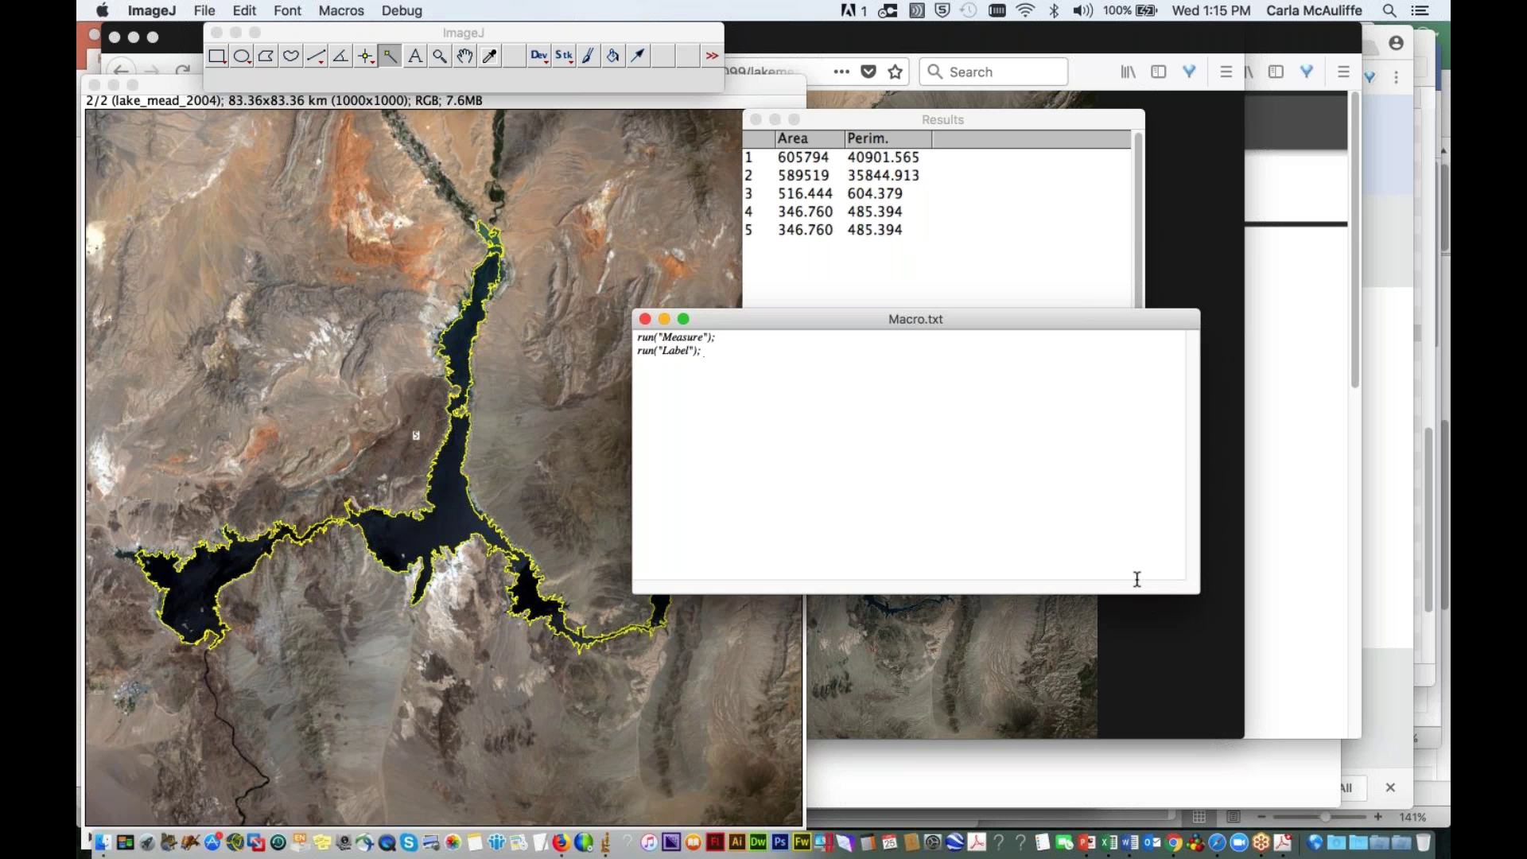
pyautogui.press('super+r')
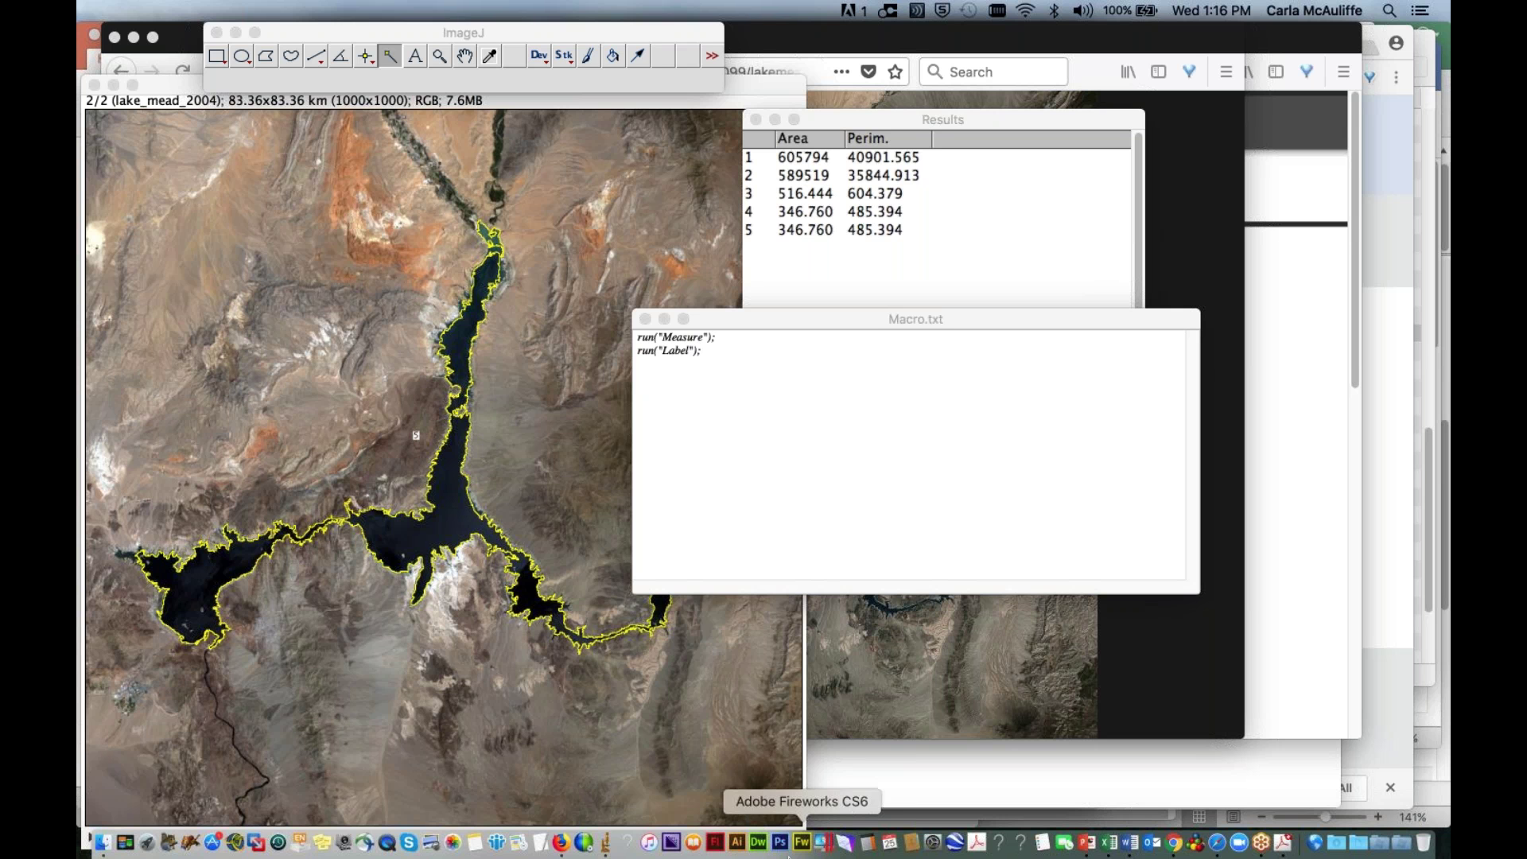
# Step: Switch to Firefox's Eyes in the Sky II 'Using ImageJ: Part 1' tutorial page
pyautogui.click(559, 843)
pyautogui.click(540, 10)
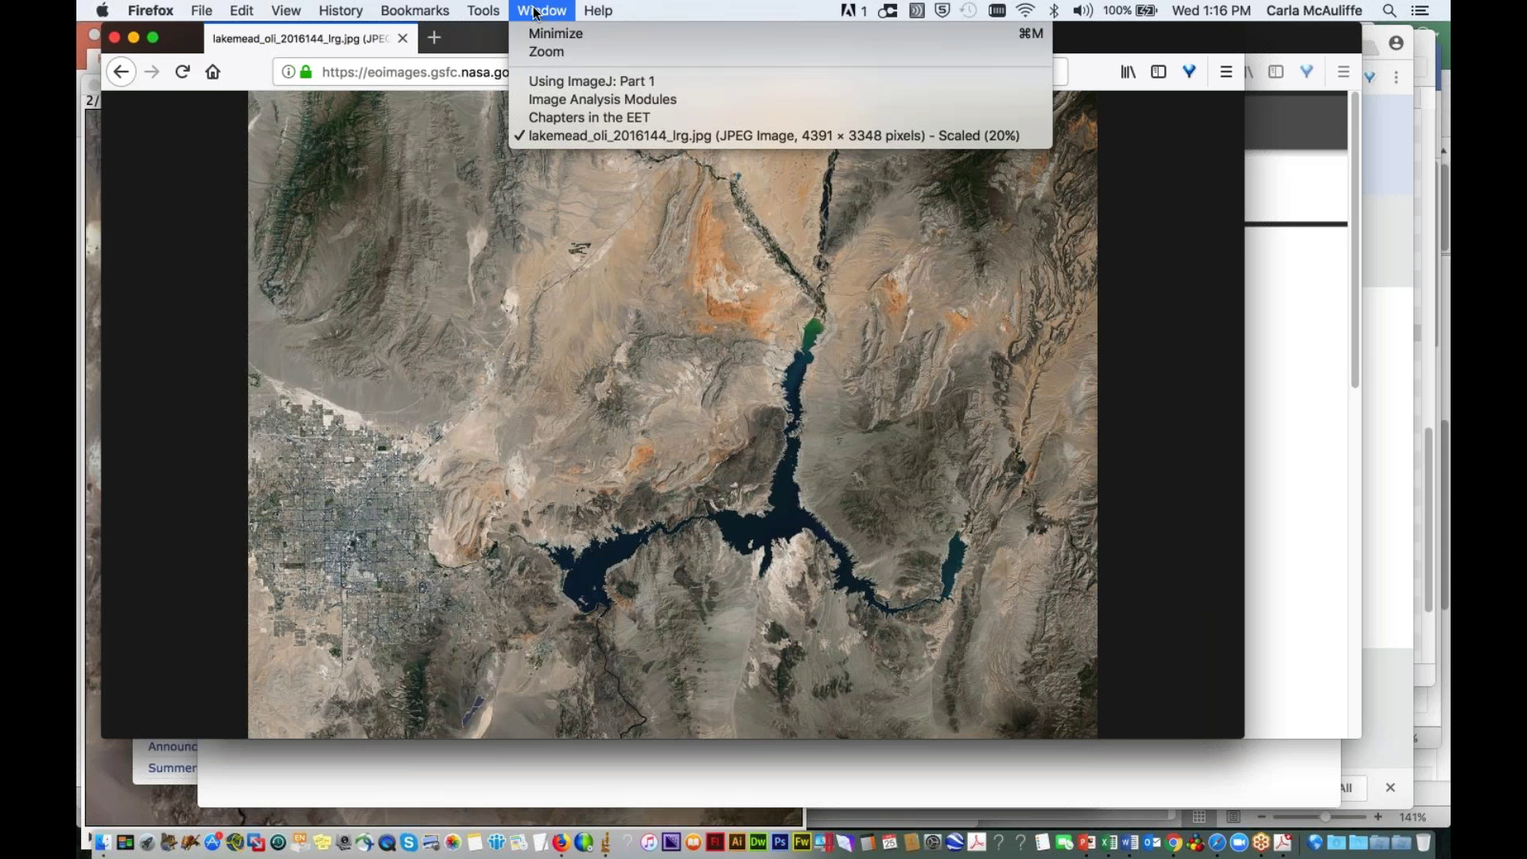
pyautogui.click(536, 78)
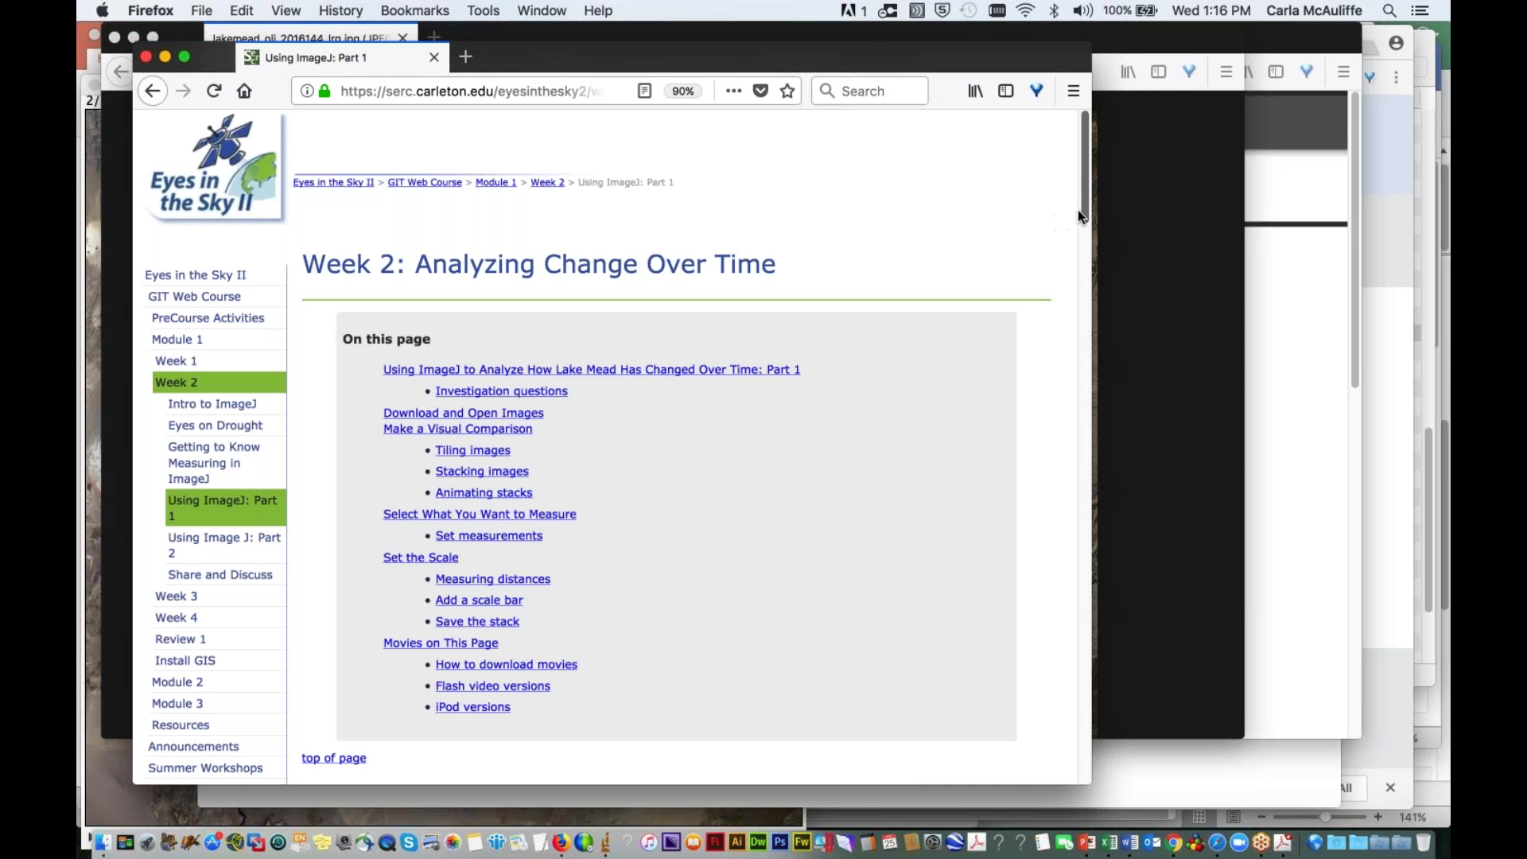
# Step: Expand the page's video on flipping through the stack
pyautogui.scroll(-10, 1078, 256)
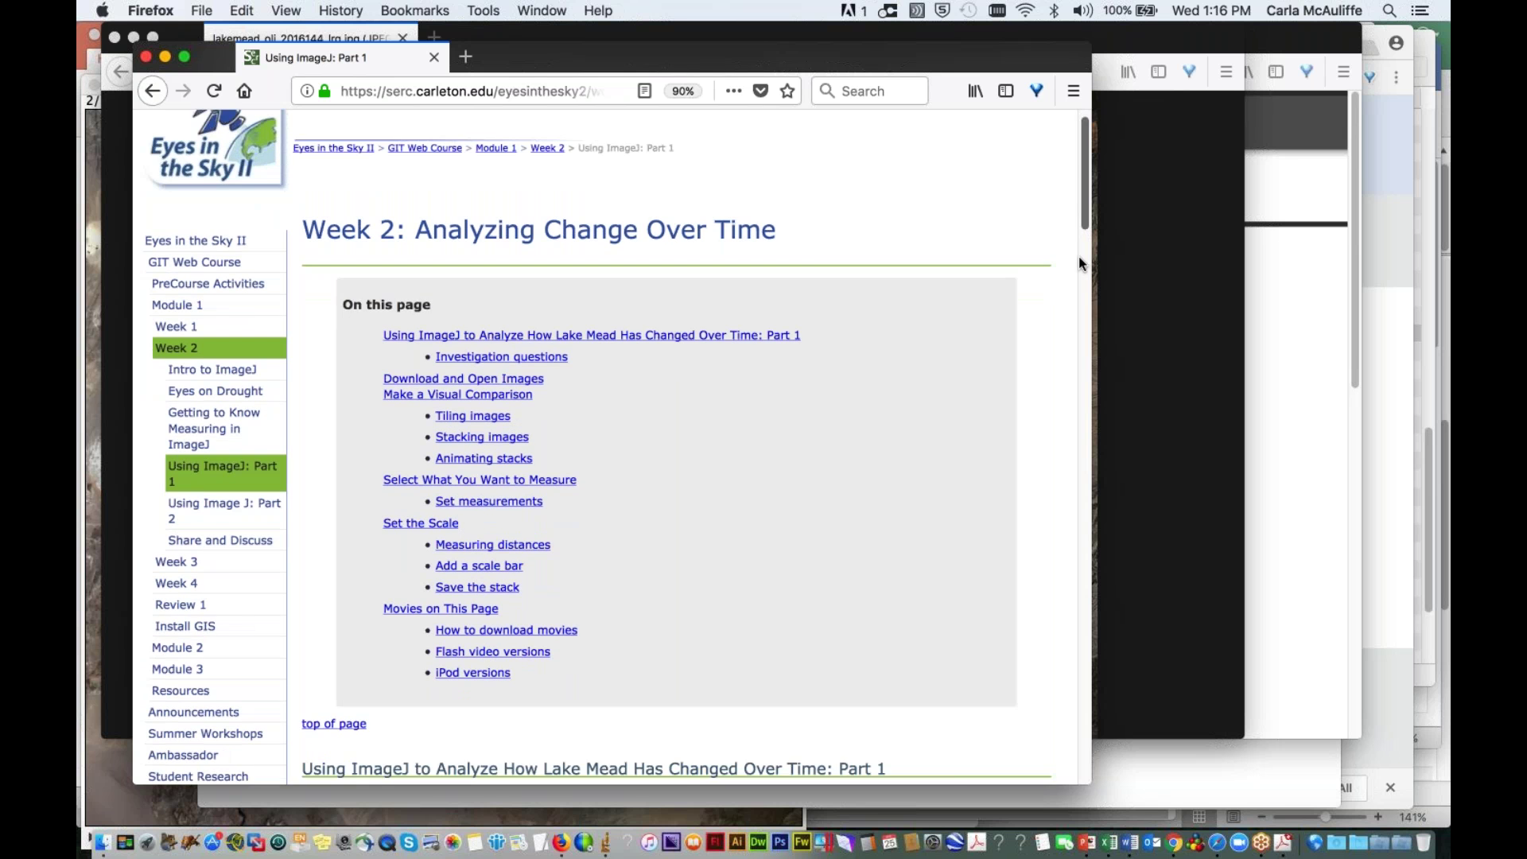
pyautogui.scroll(-12, 1062, 361)
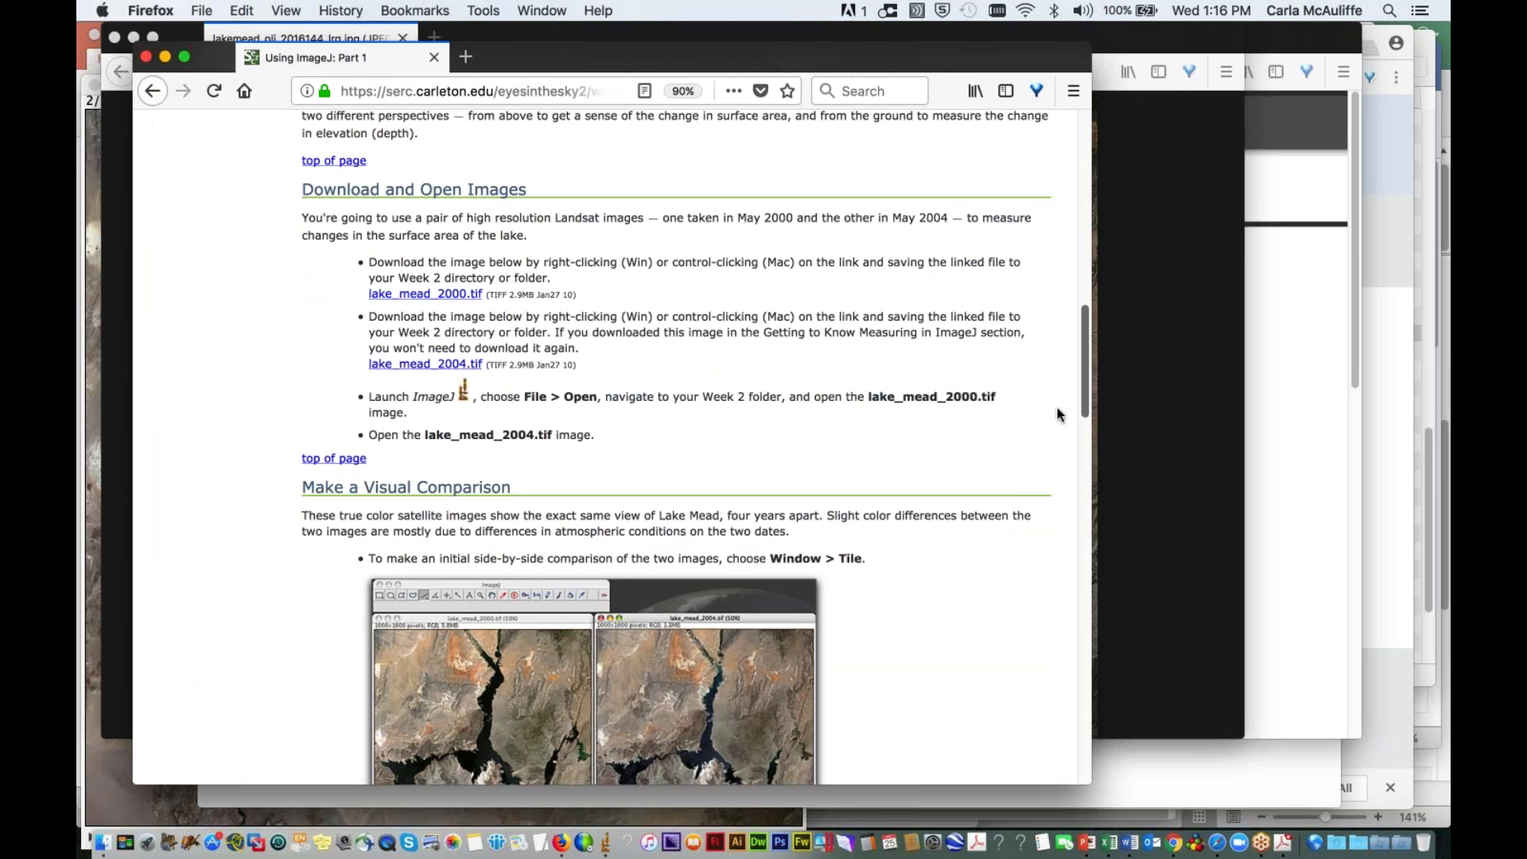
pyautogui.scroll(3, 1050, 461)
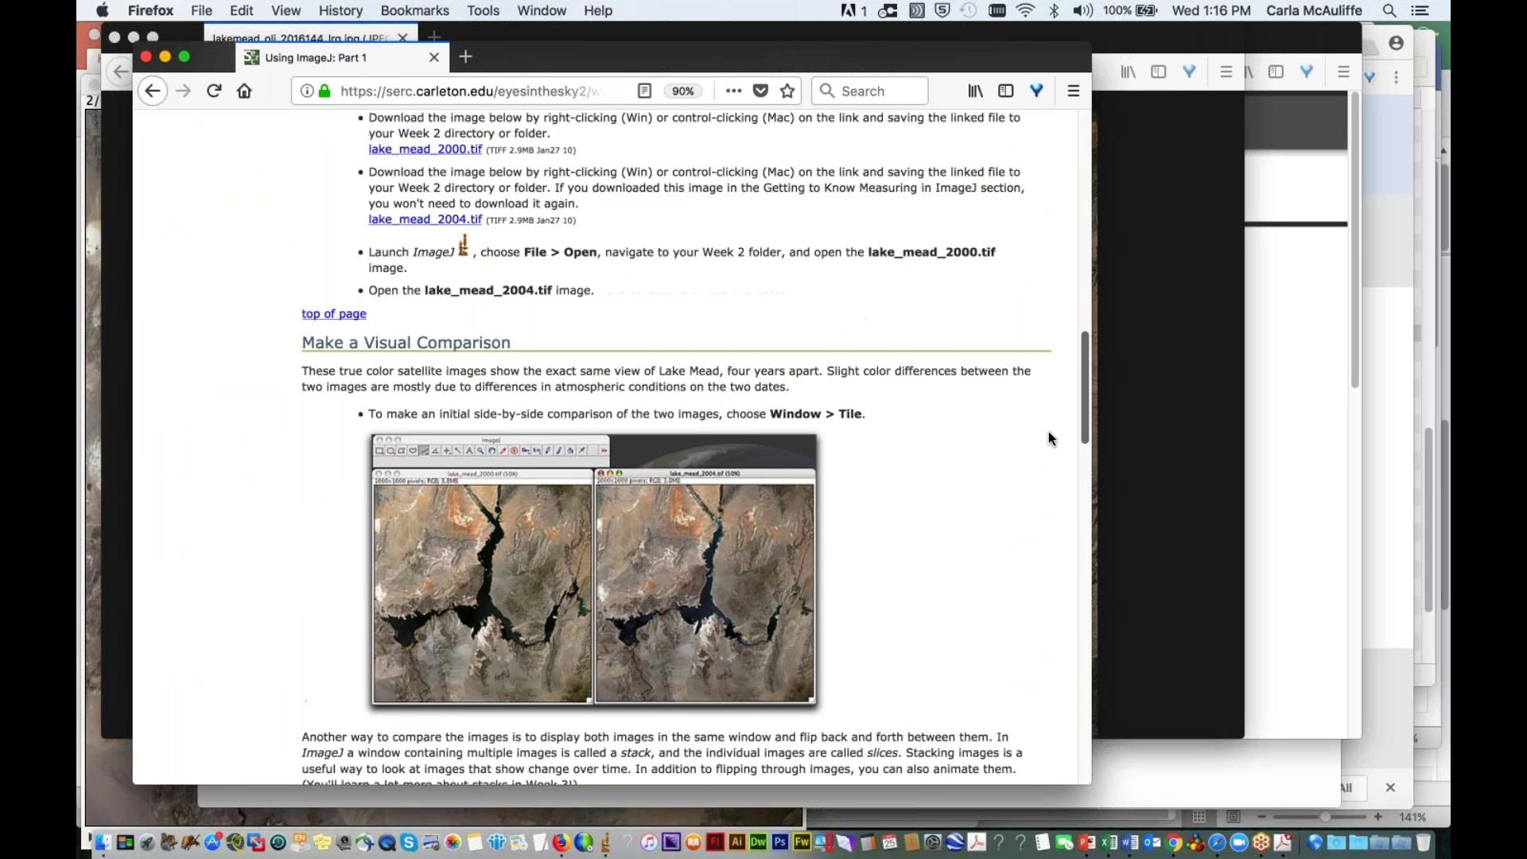
pyautogui.scroll(-8, 1044, 488)
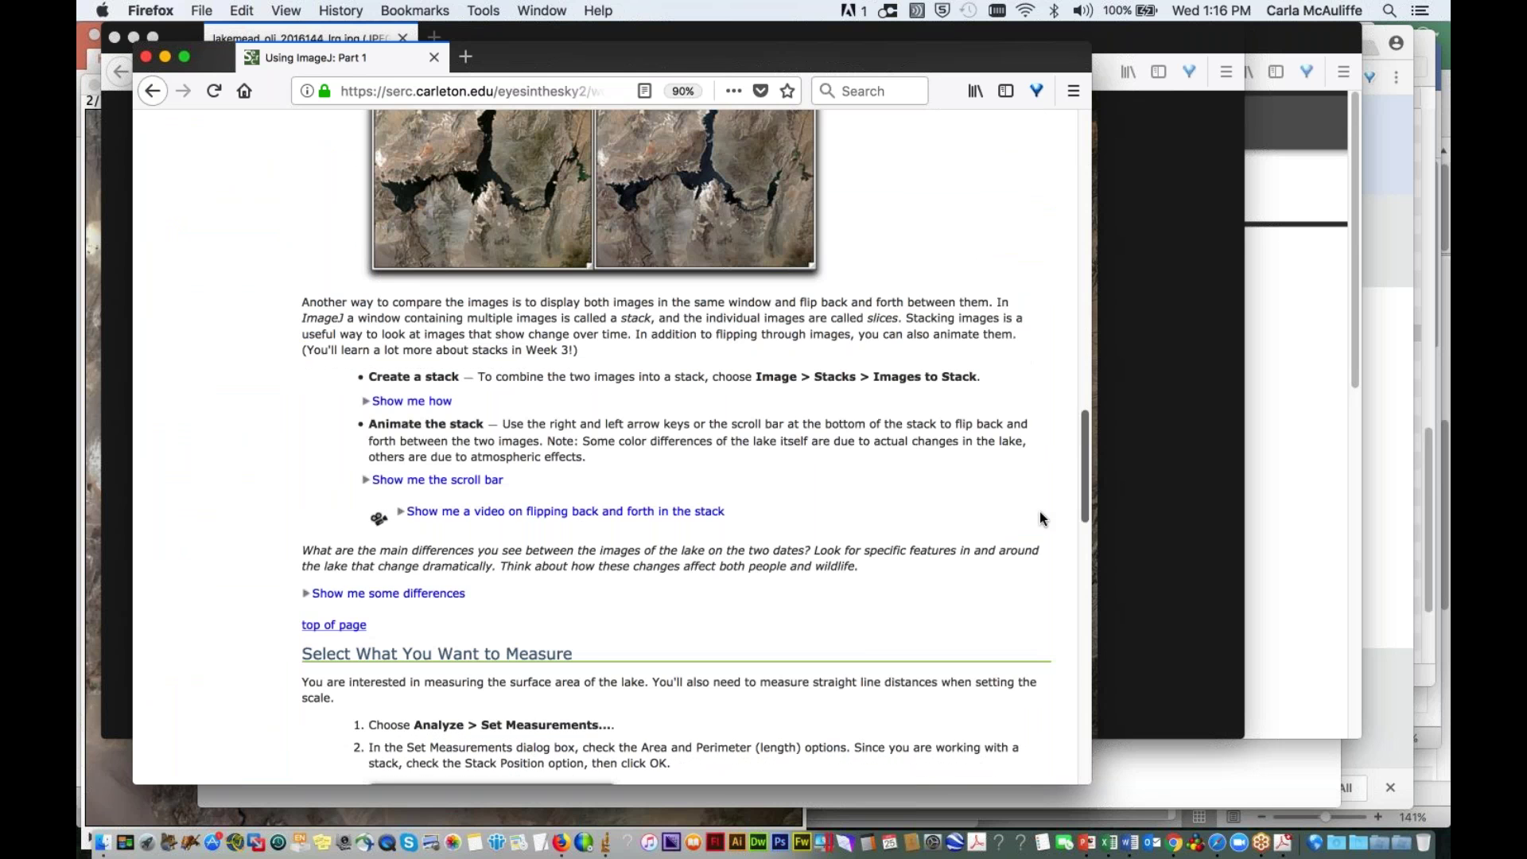
pyautogui.click(1038, 512)
pyautogui.scroll(3, 1039, 512)
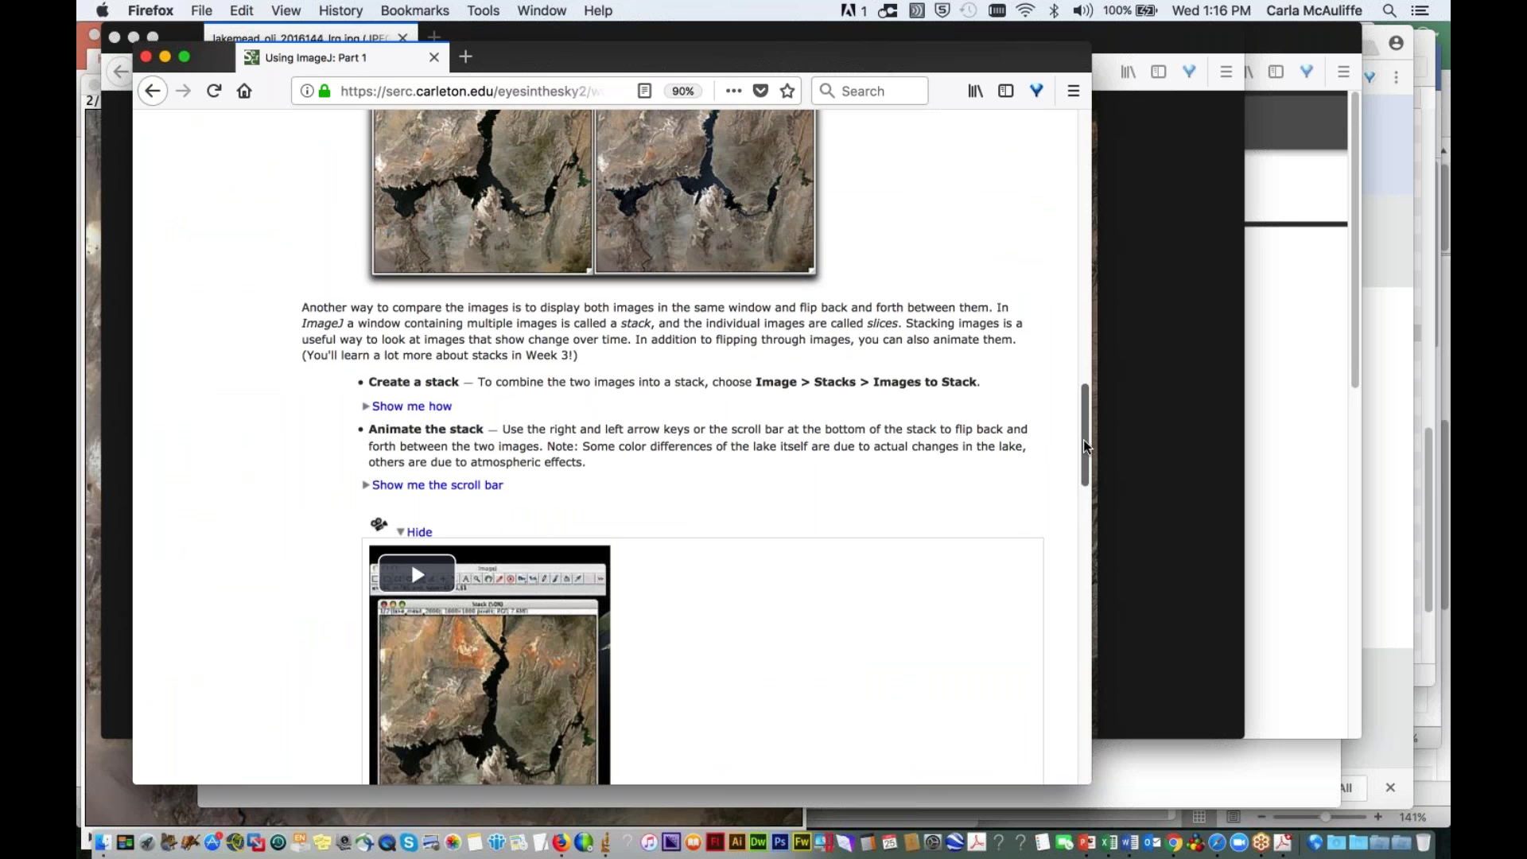
pyautogui.scroll(-10, 1086, 447)
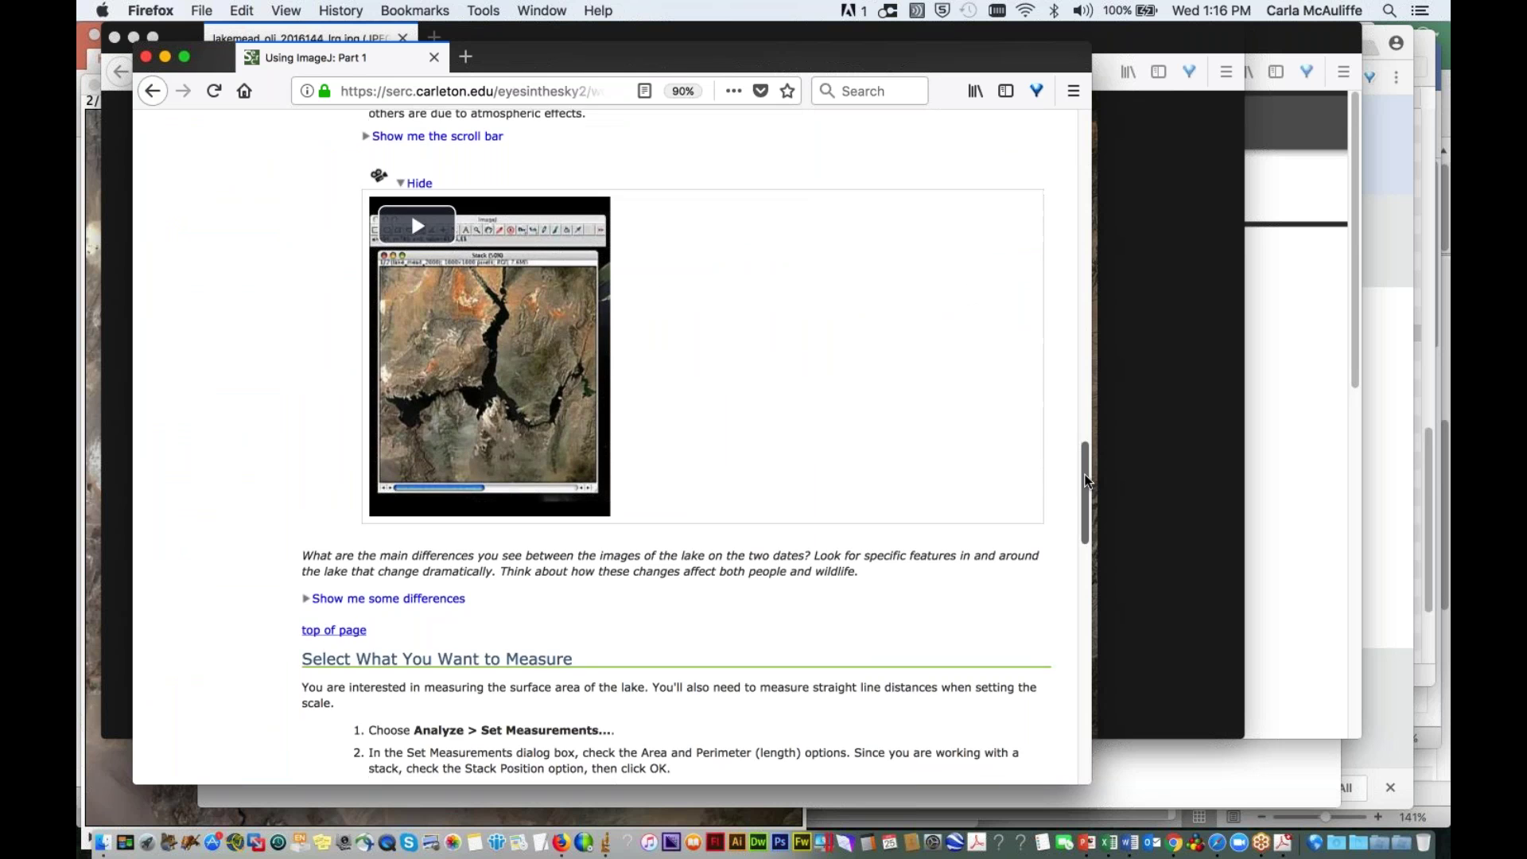
pyautogui.scroll(5, 1086, 474)
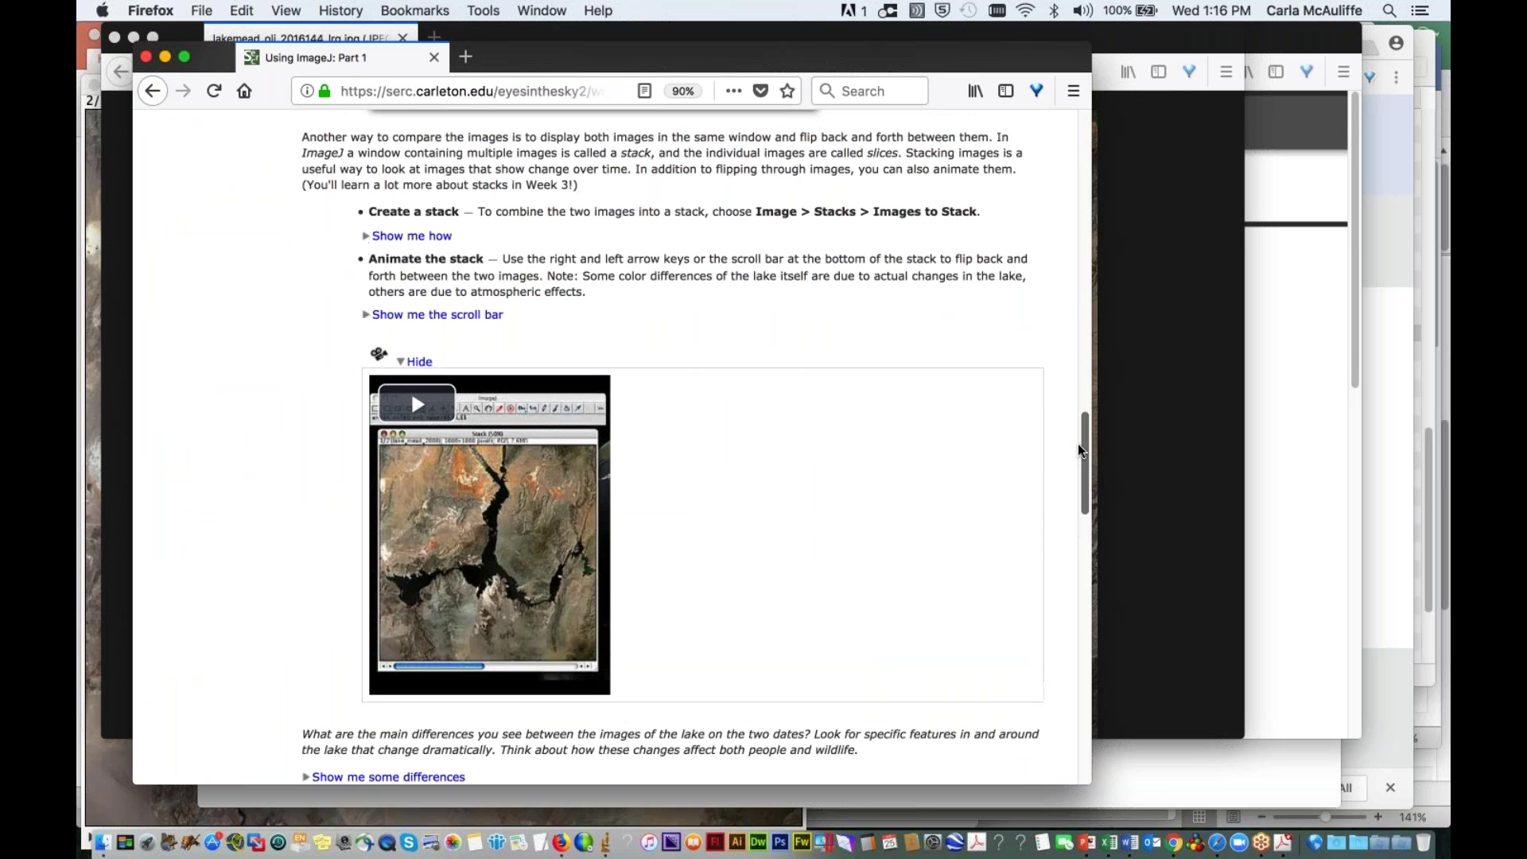